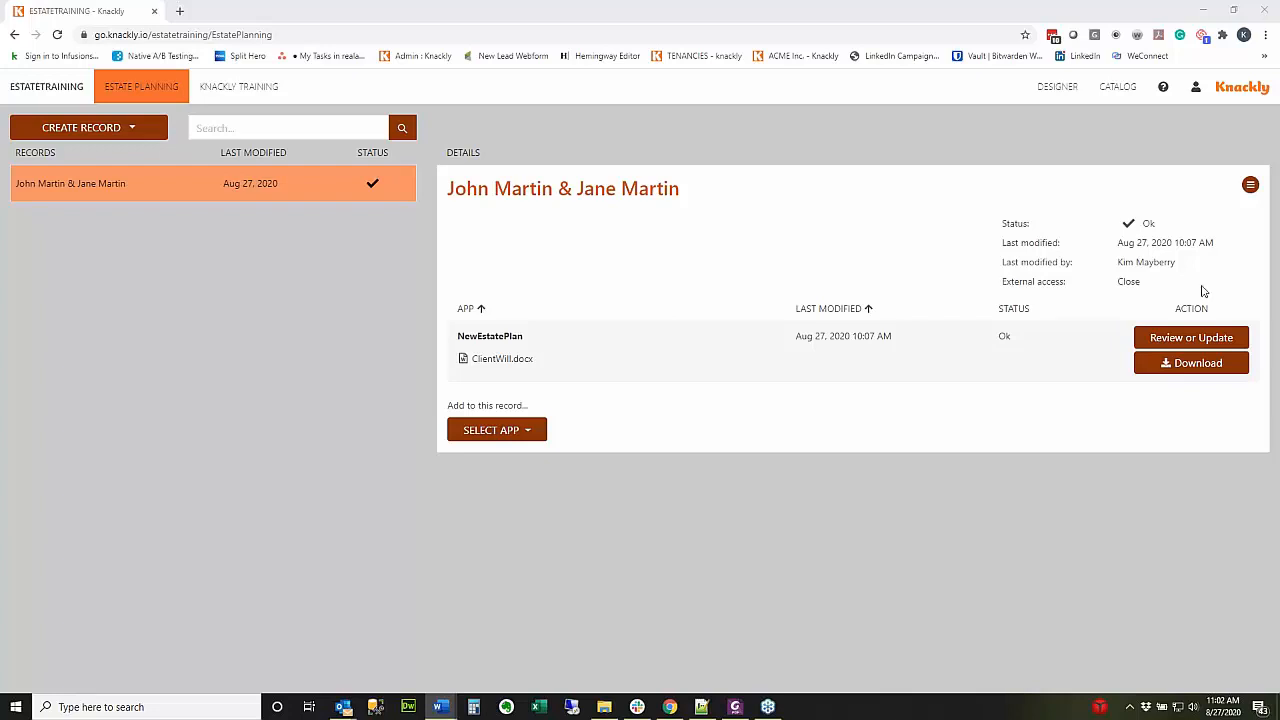
Open the account menu from the user icon at the top right of Estate Planning.
left_click(1195, 88)
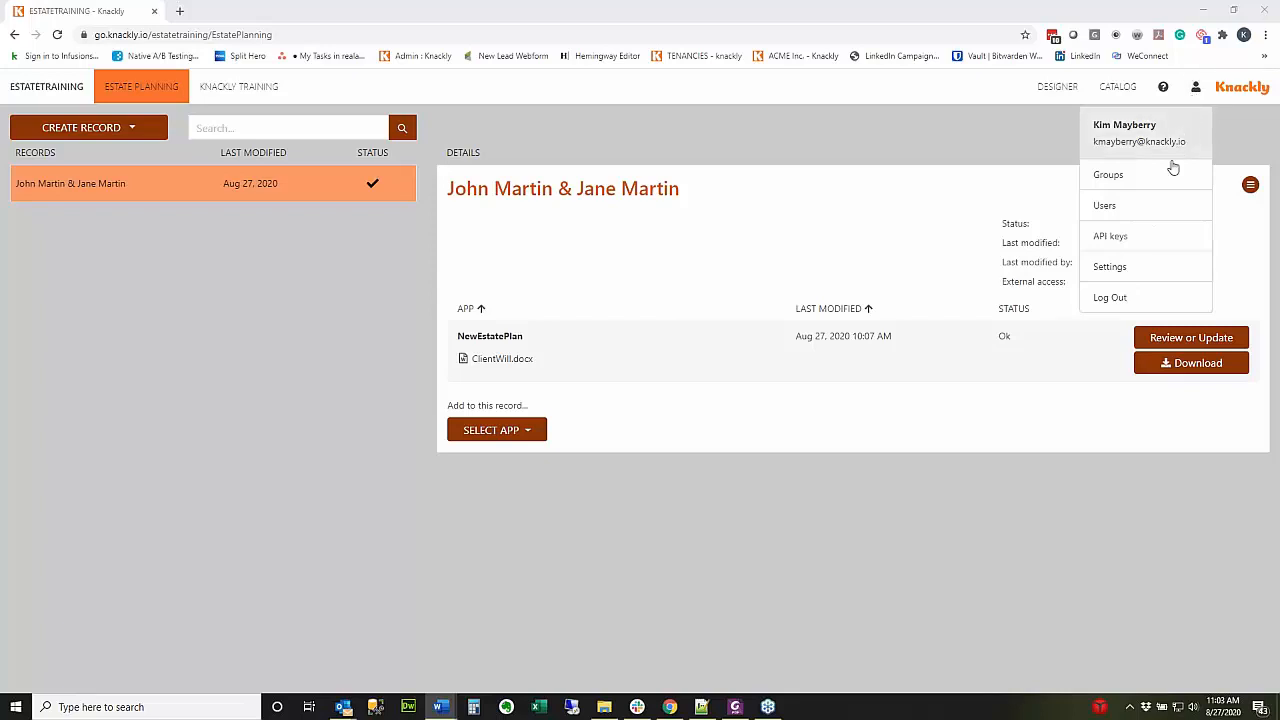
Allow external-user registration and name the portal 'Knack and Associates Portal'.
left_click(1110, 267)
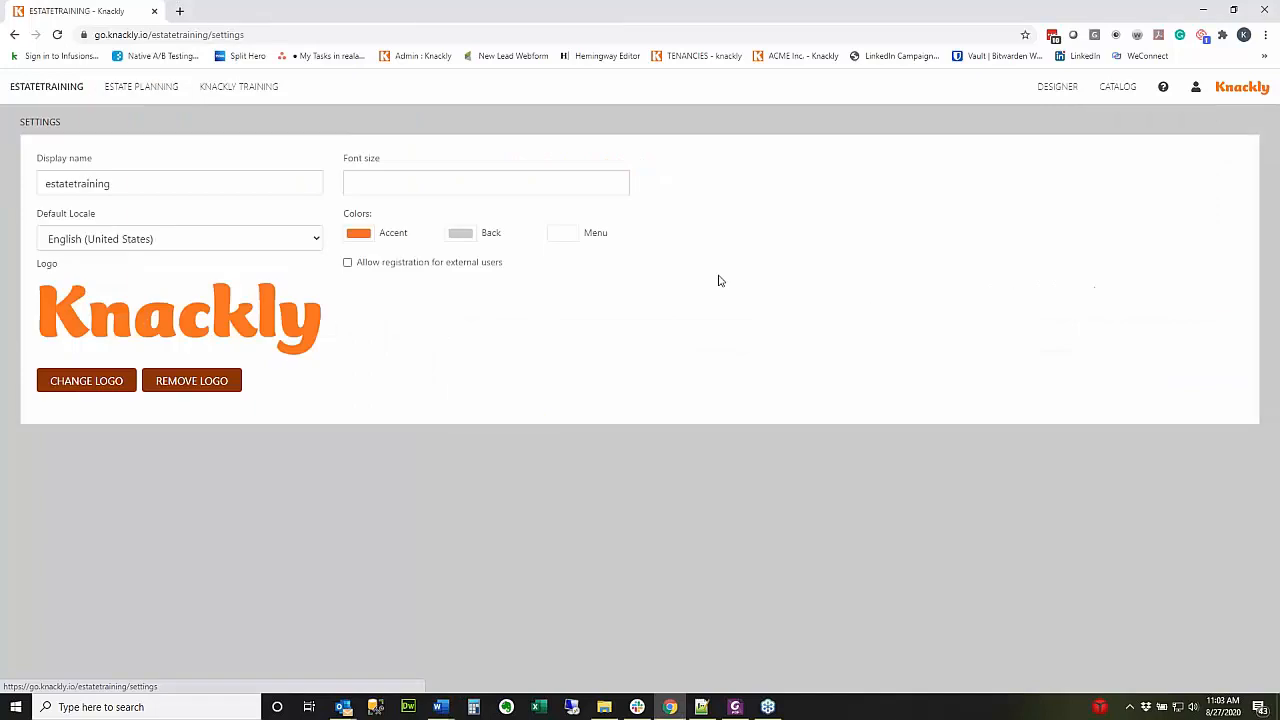
left_click(348, 262)
left_click(454, 311)
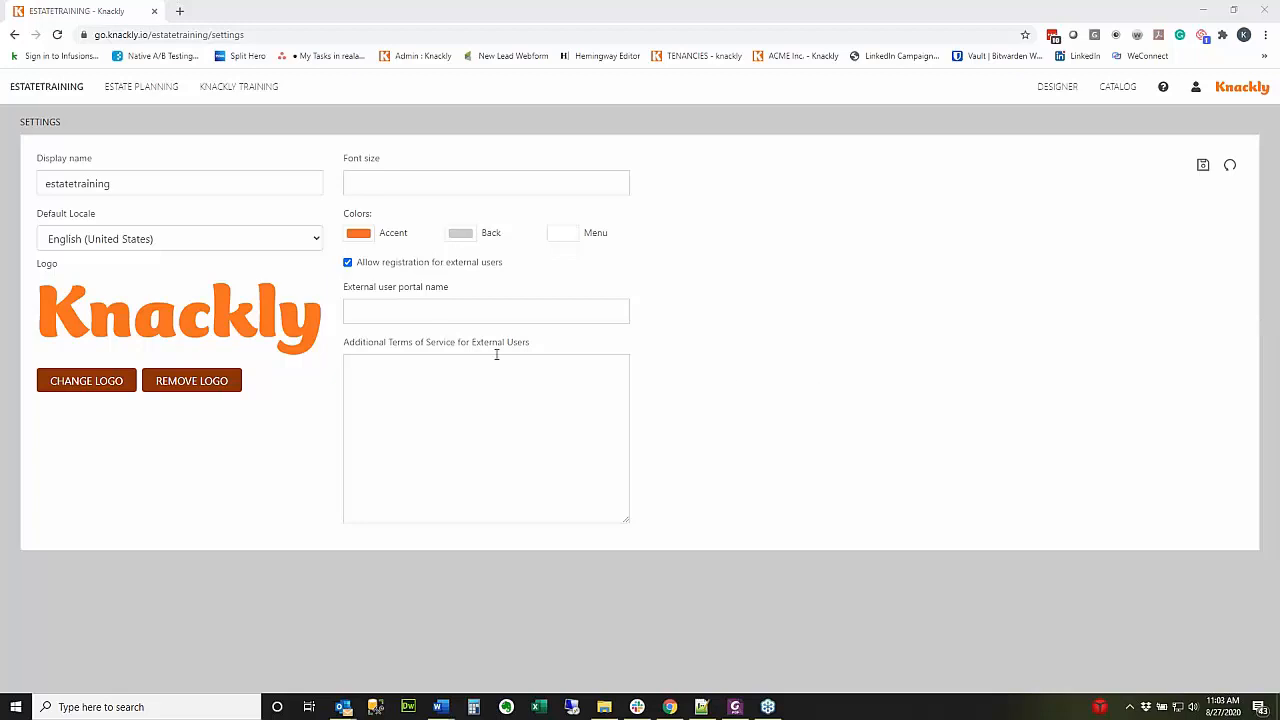
left_click(433, 314)
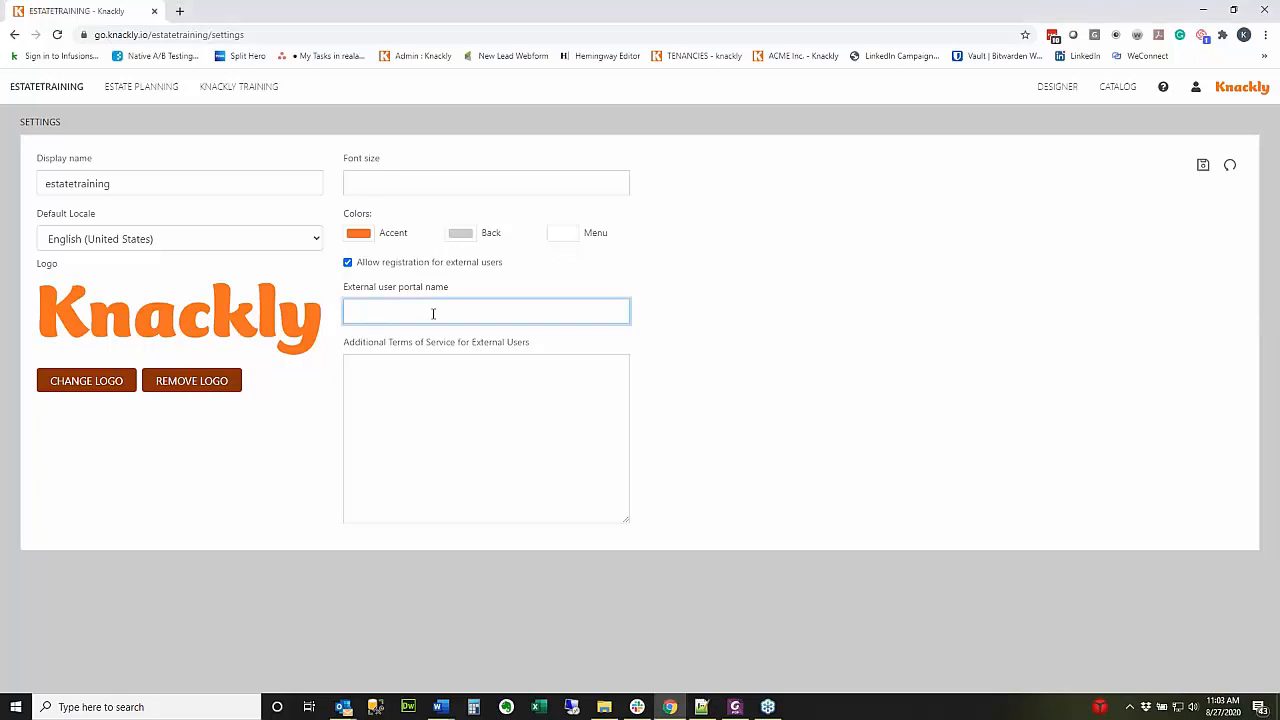
type("Knackly")
key("BackSpace")
type("and")
key("BackSpace")
key("BackSpace")
key("BackSpace")
key("BackSpace")
key("BackSpace")
key("BackSpace")
type("and Associates Pot")
key("BackSpace")
type("rtal Nmae")
key("BackSpace")
key("BackSpace")
key("BackSpace")
key("BackSpace")
key("BackSpace")
Add the terms 'These are my terms of service' and save the settings.
left_click(460, 408)
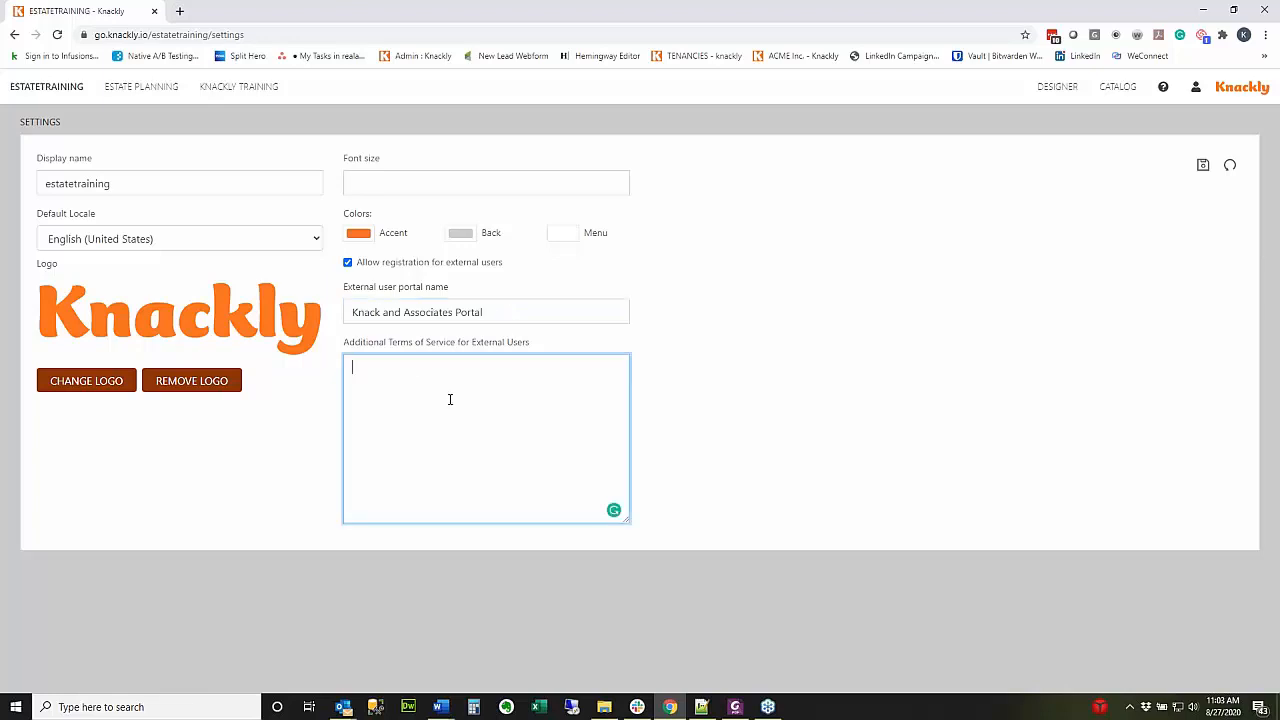
type("These are my terms of service")
left_click(1203, 165)
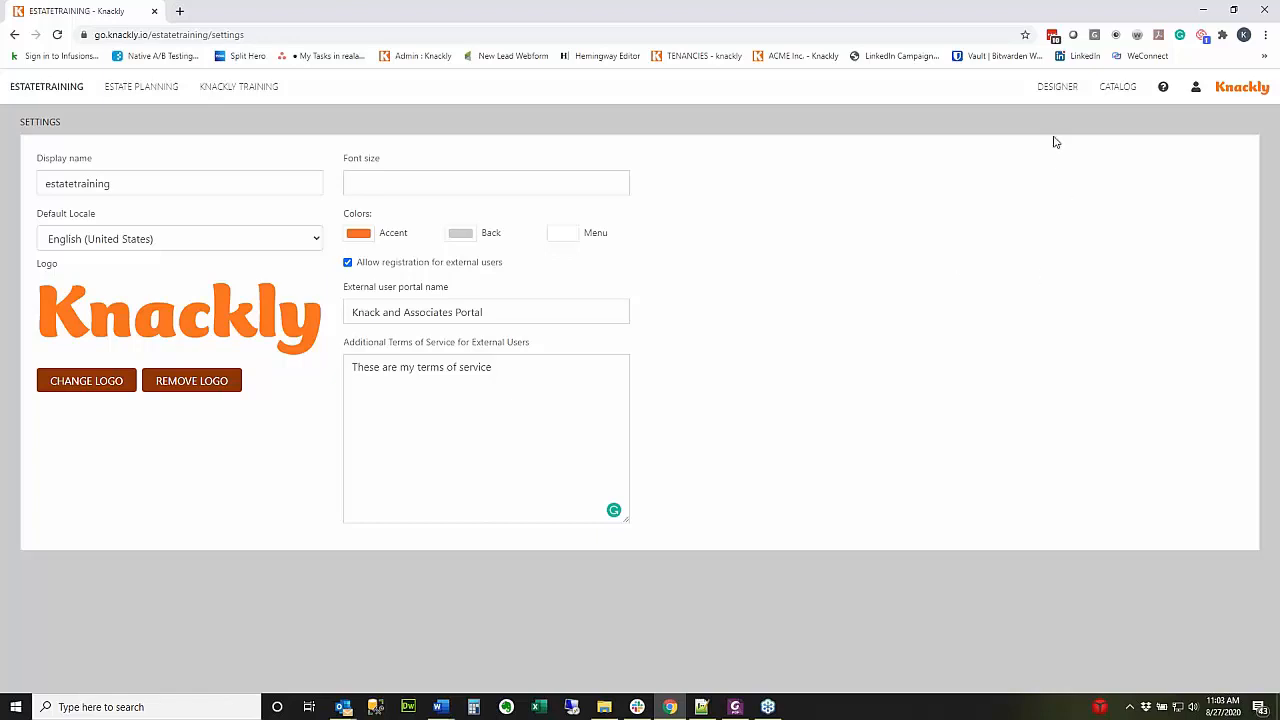
In the Designer, accept the terms and view the ExternalIntake template with ExternalIntake.docx.
left_click(1057, 89)
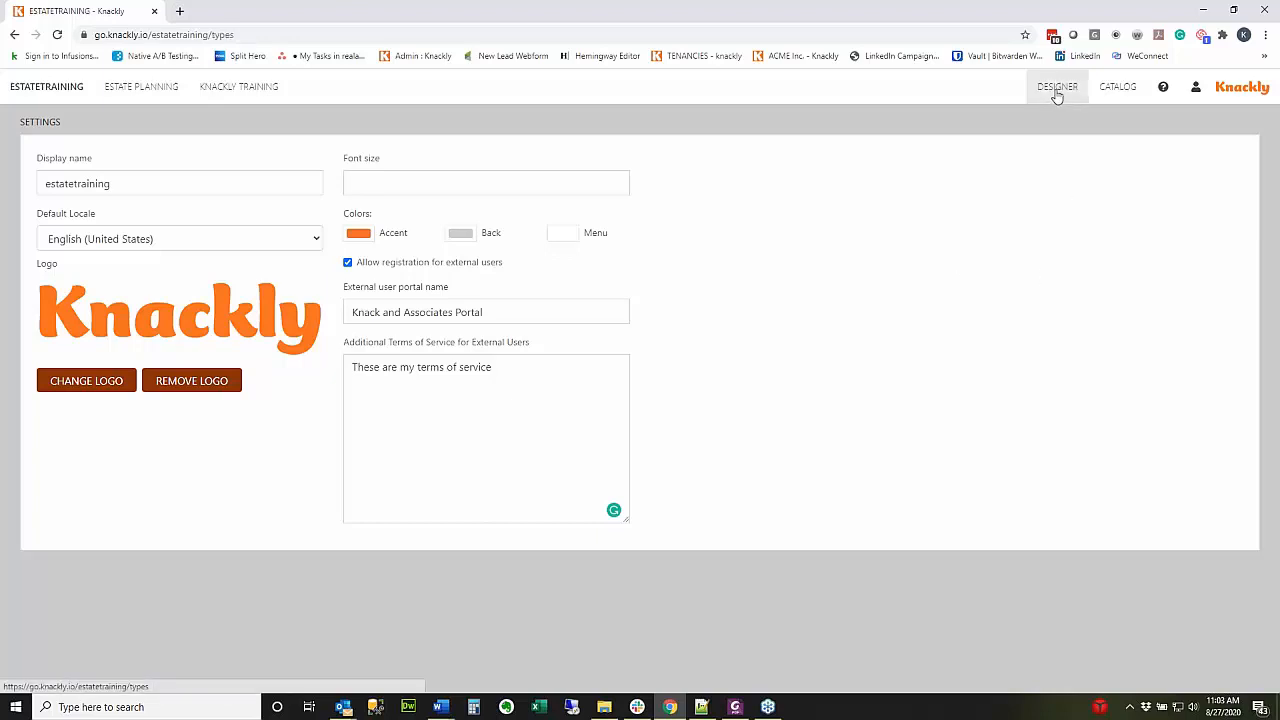
left_click(639, 204)
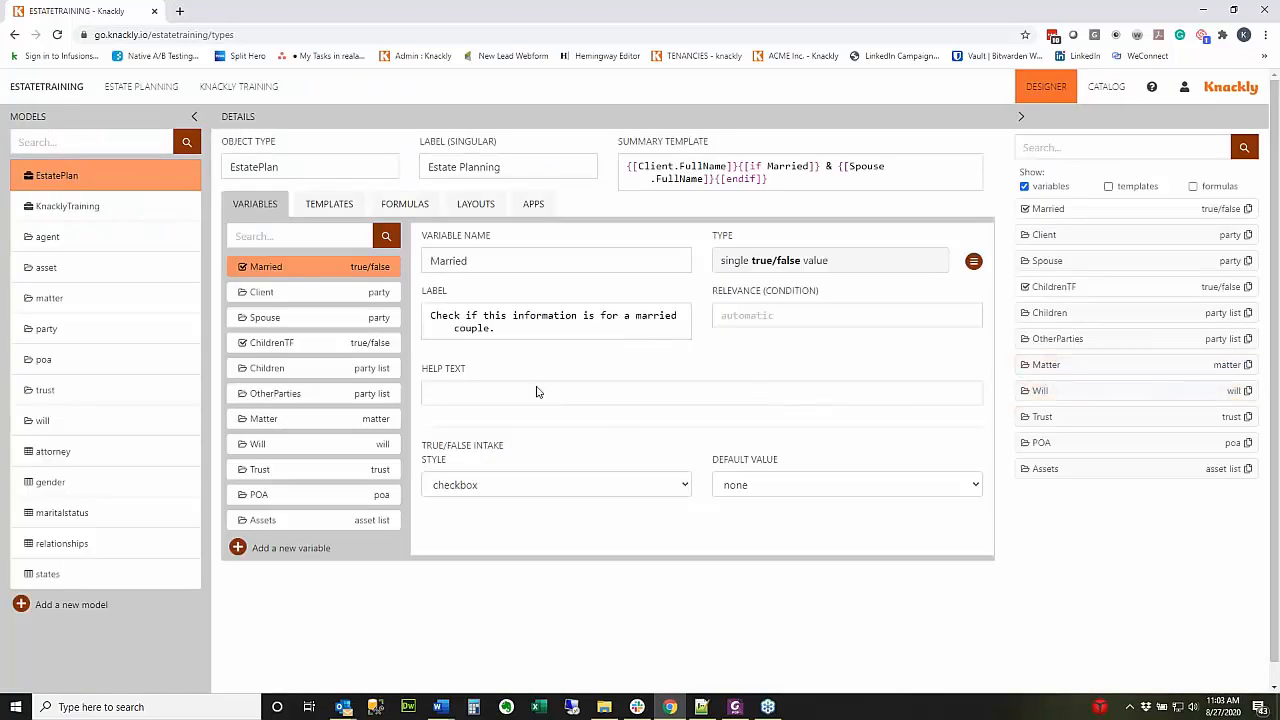
left_click(340, 205)
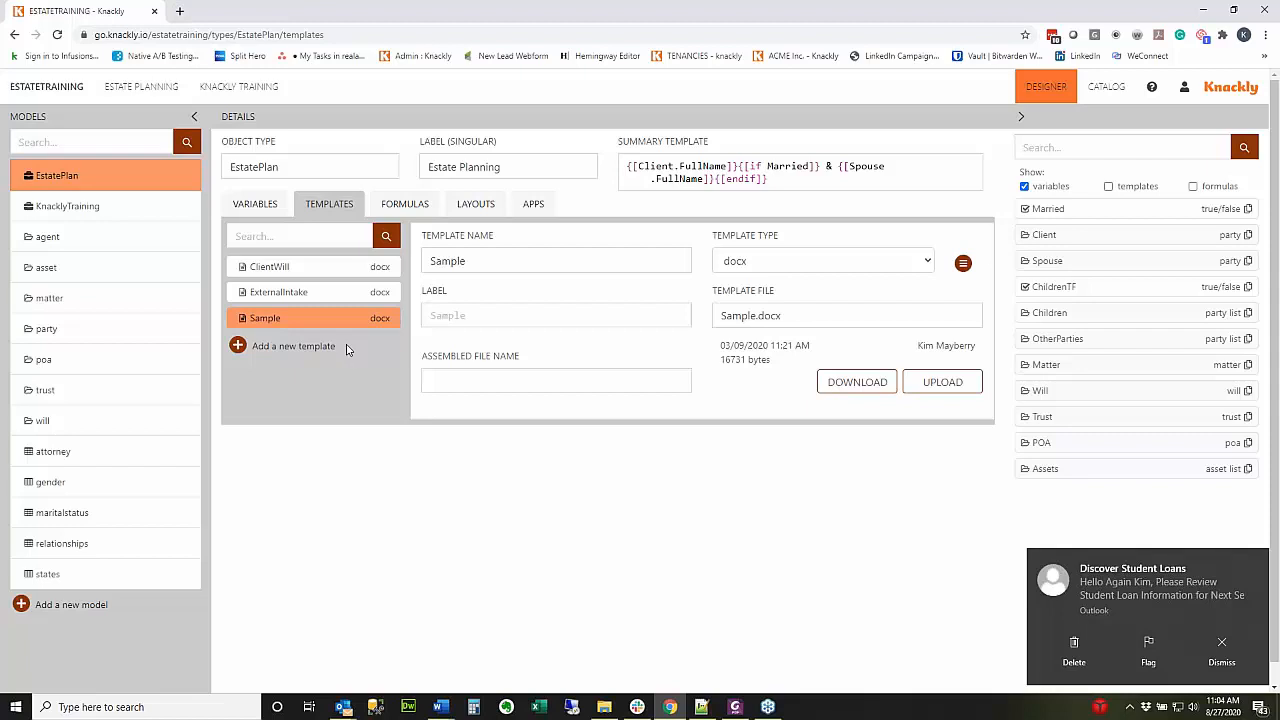
left_click(330, 293)
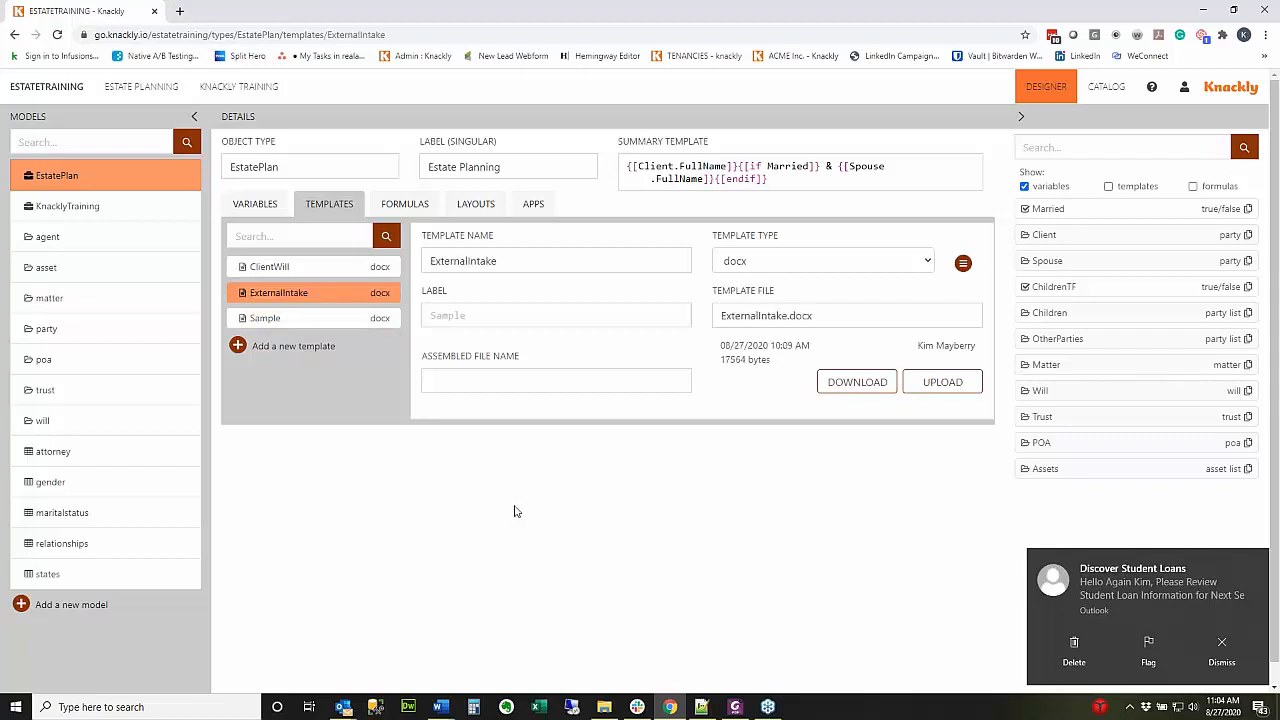
mouse_move(452, 710)
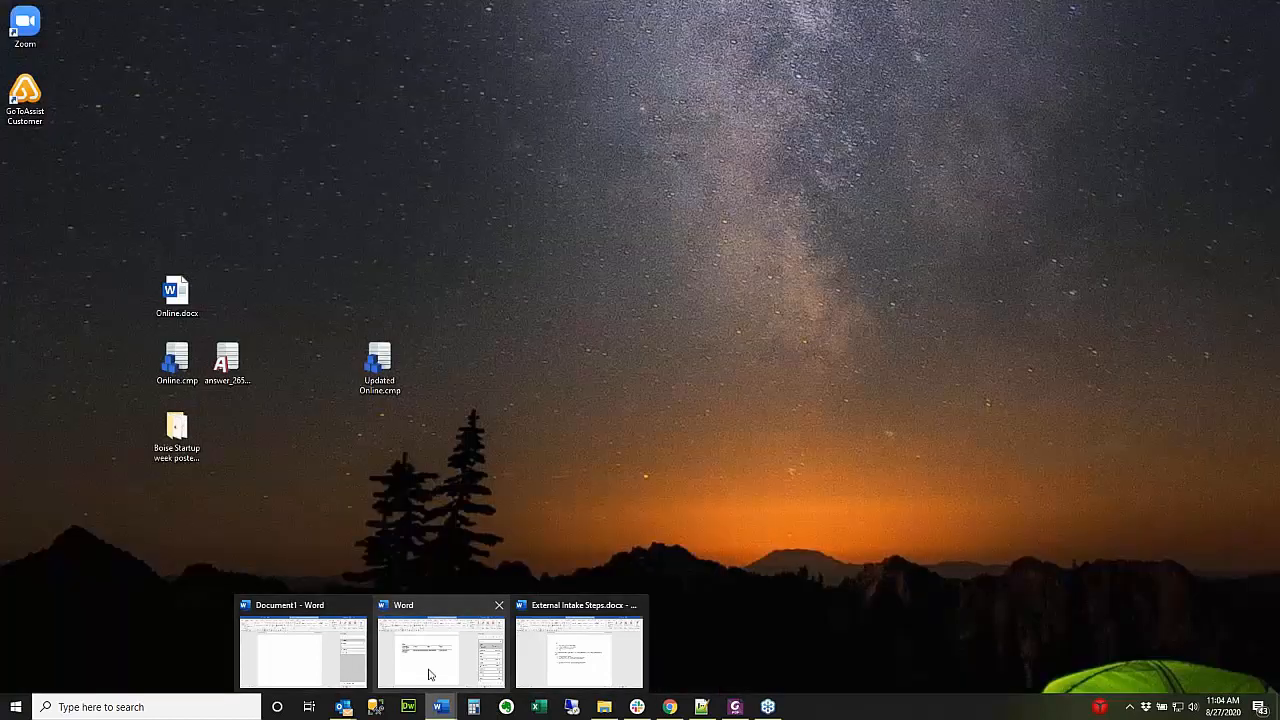
left_click(431, 673)
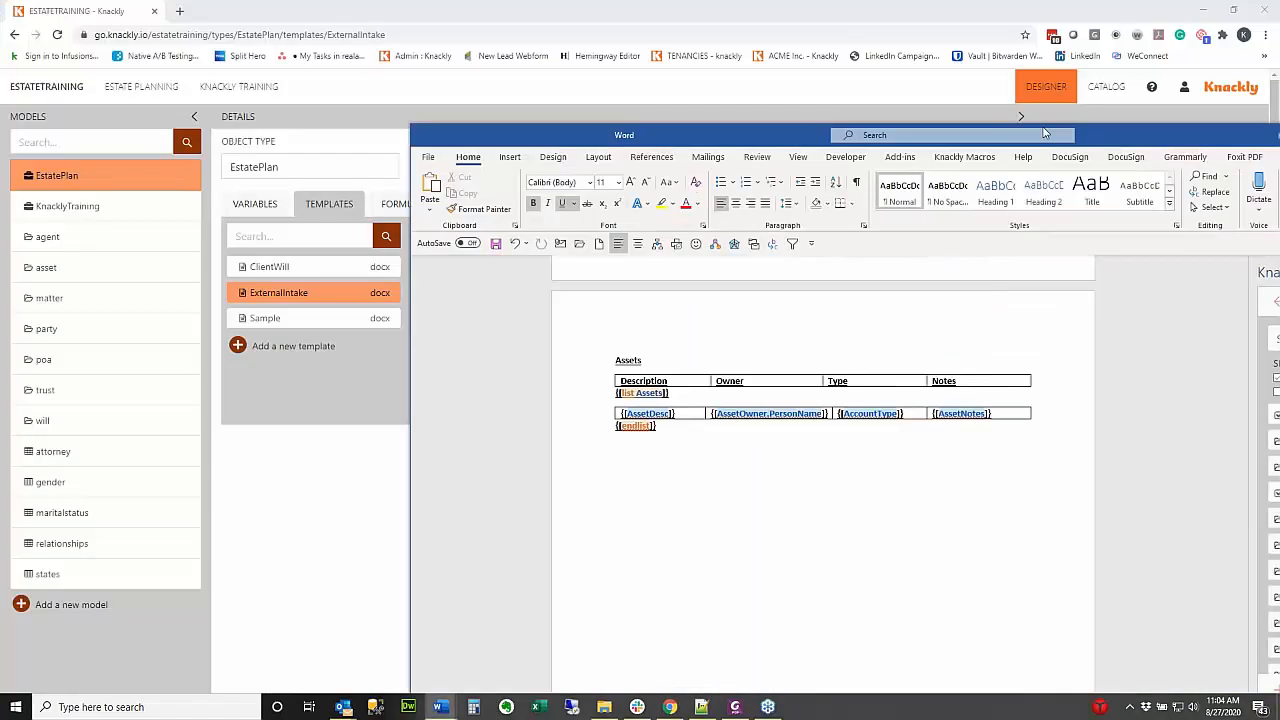
scroll(593, 356, "up", 15)
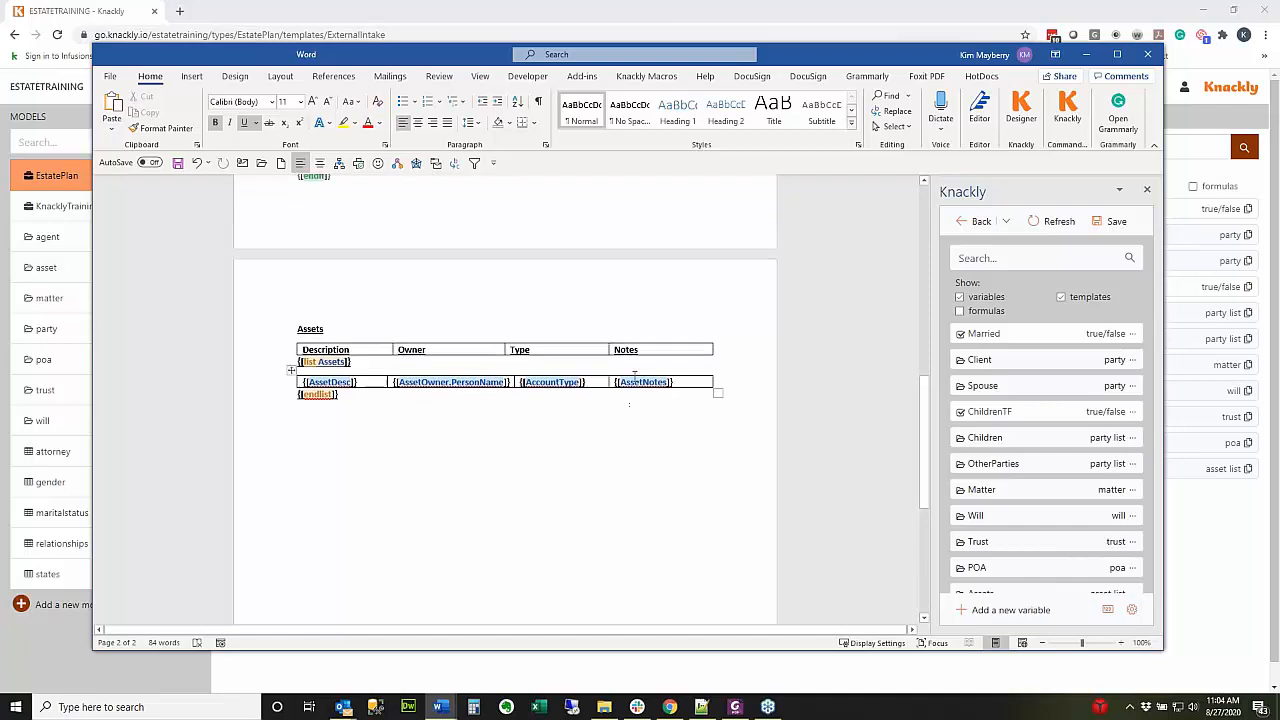
scroll(593, 356, "up", 1)
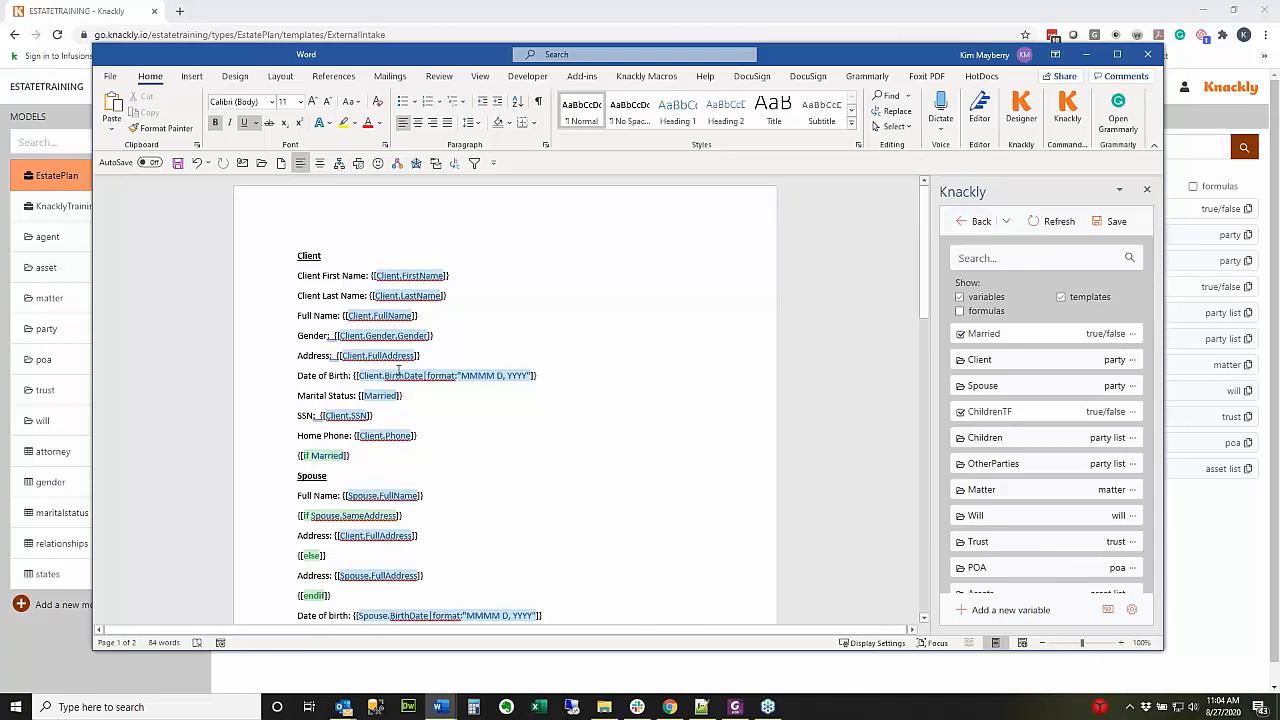
scroll(593, 462, "down", 3)
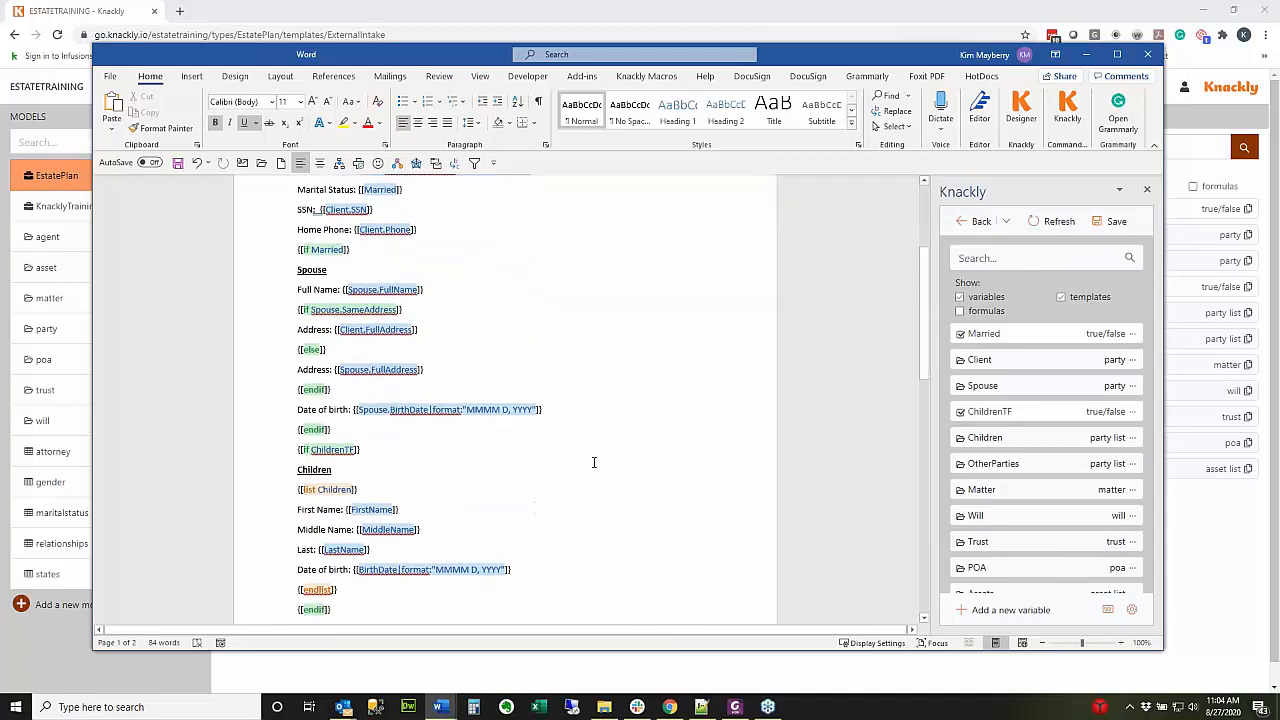
scroll(593, 462, "down", 2)
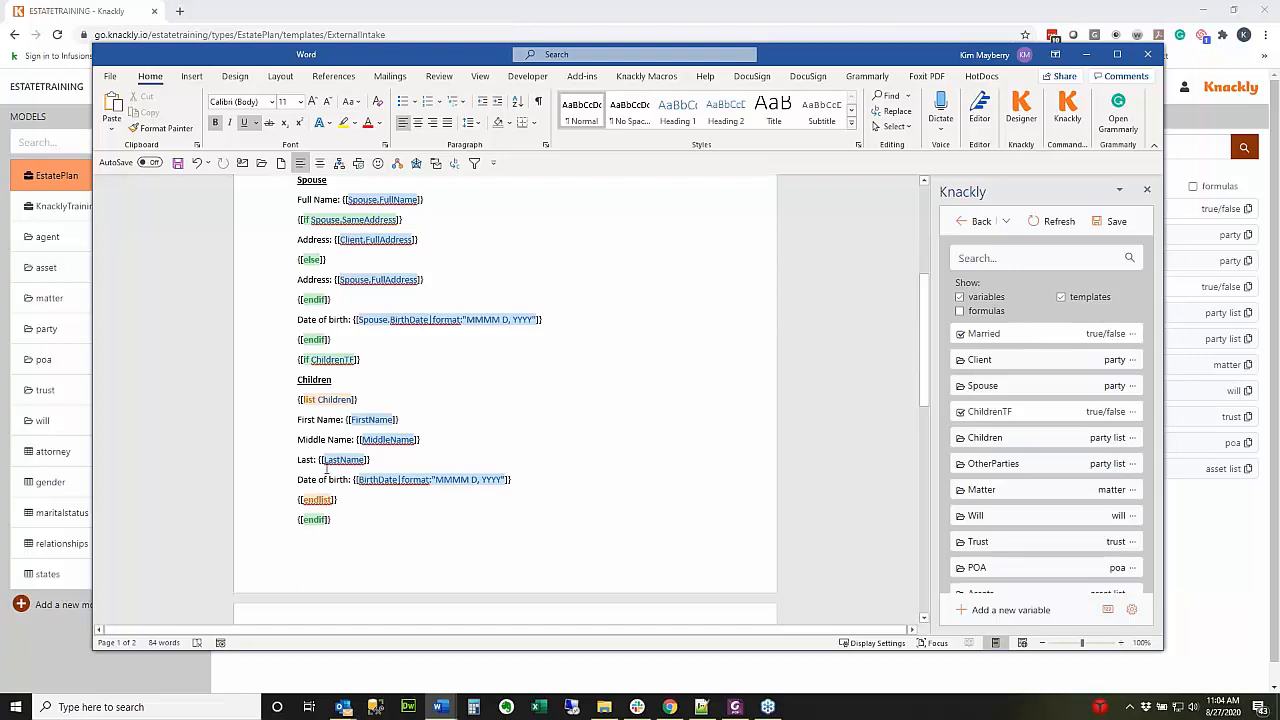
scroll(563, 530, "down", 5)
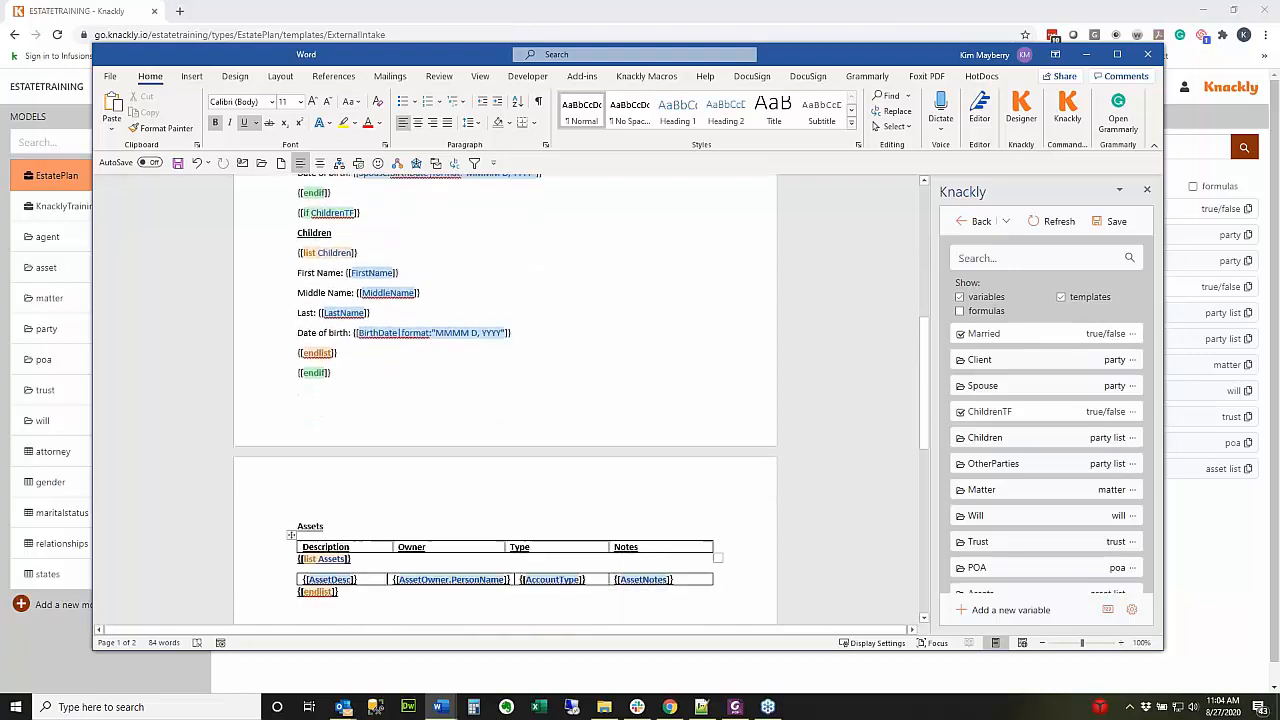
scroll(571, 477, "up", 6)
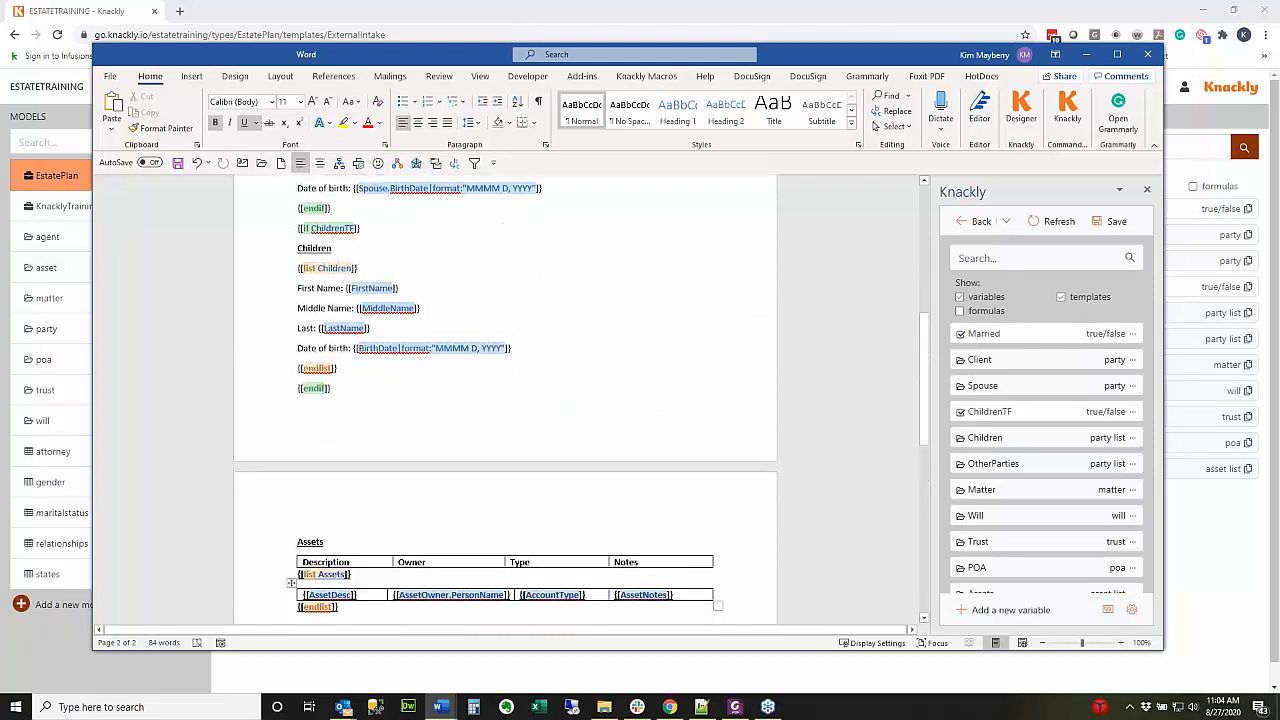
scroll(505, 400, "up", 1)
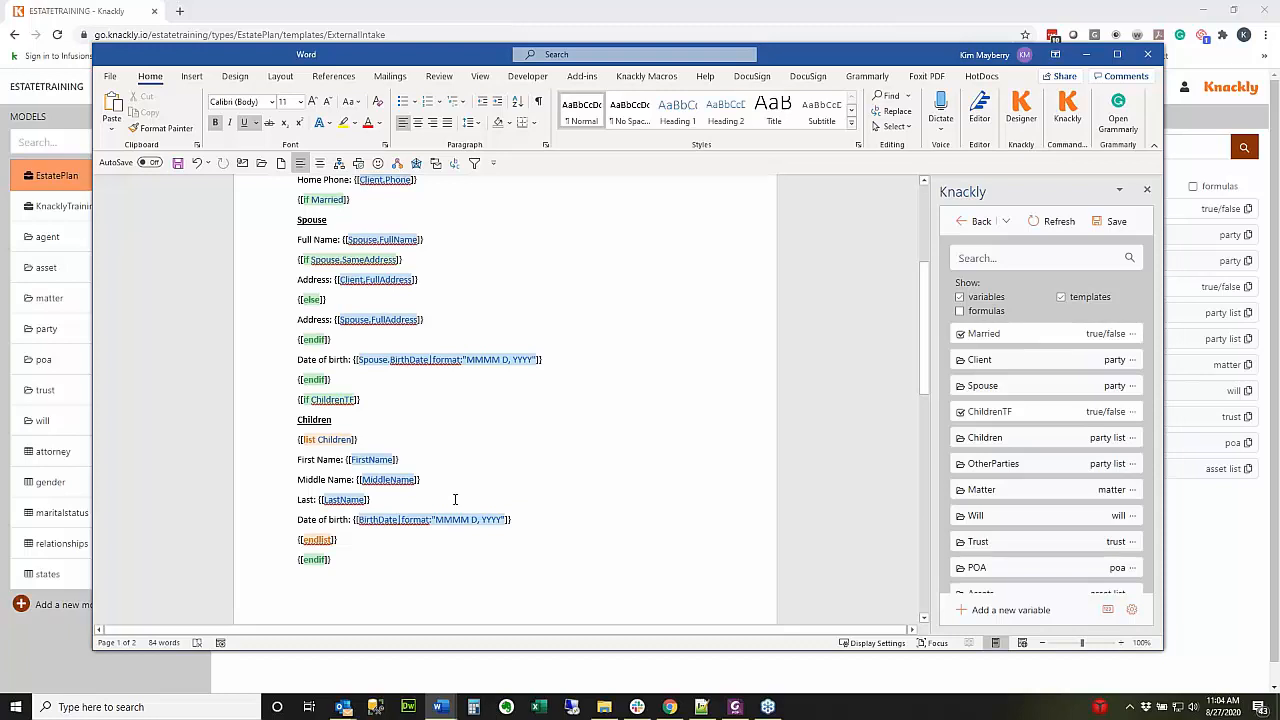
left_click(700, 13)
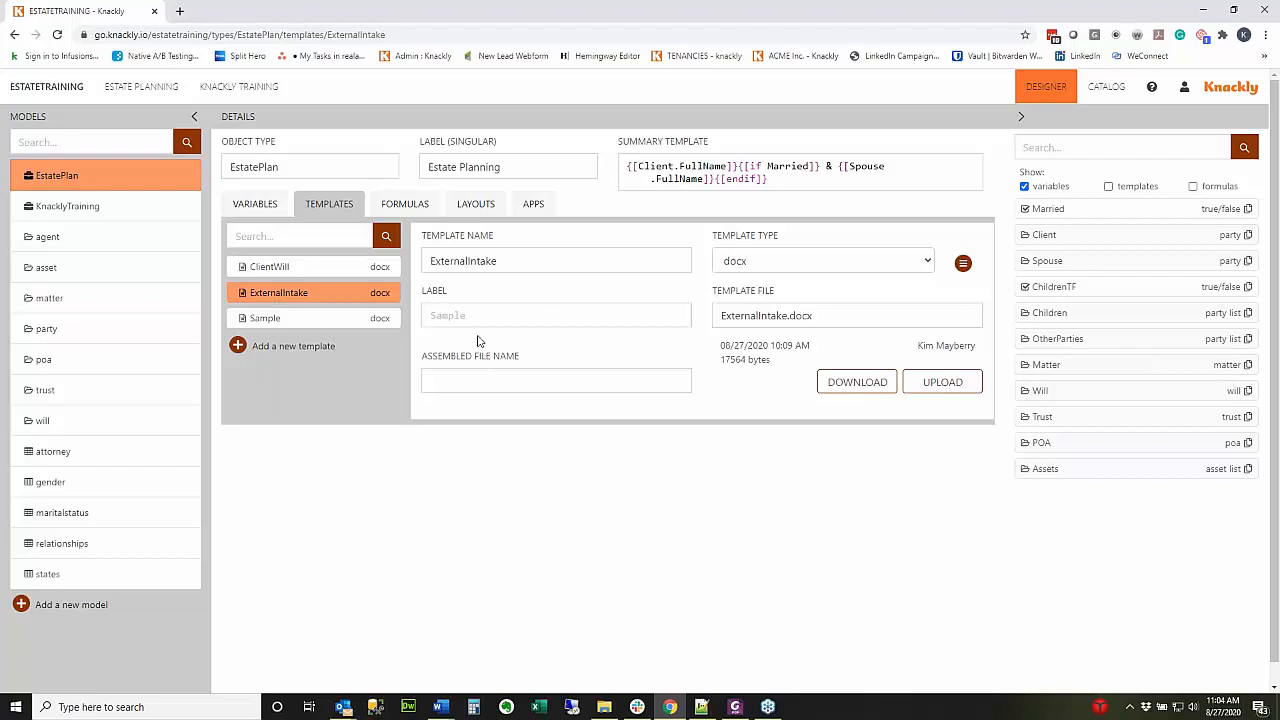
Create an app named 'Client Intake' from the ExternalIntake template and save the model.
left_click(533, 205)
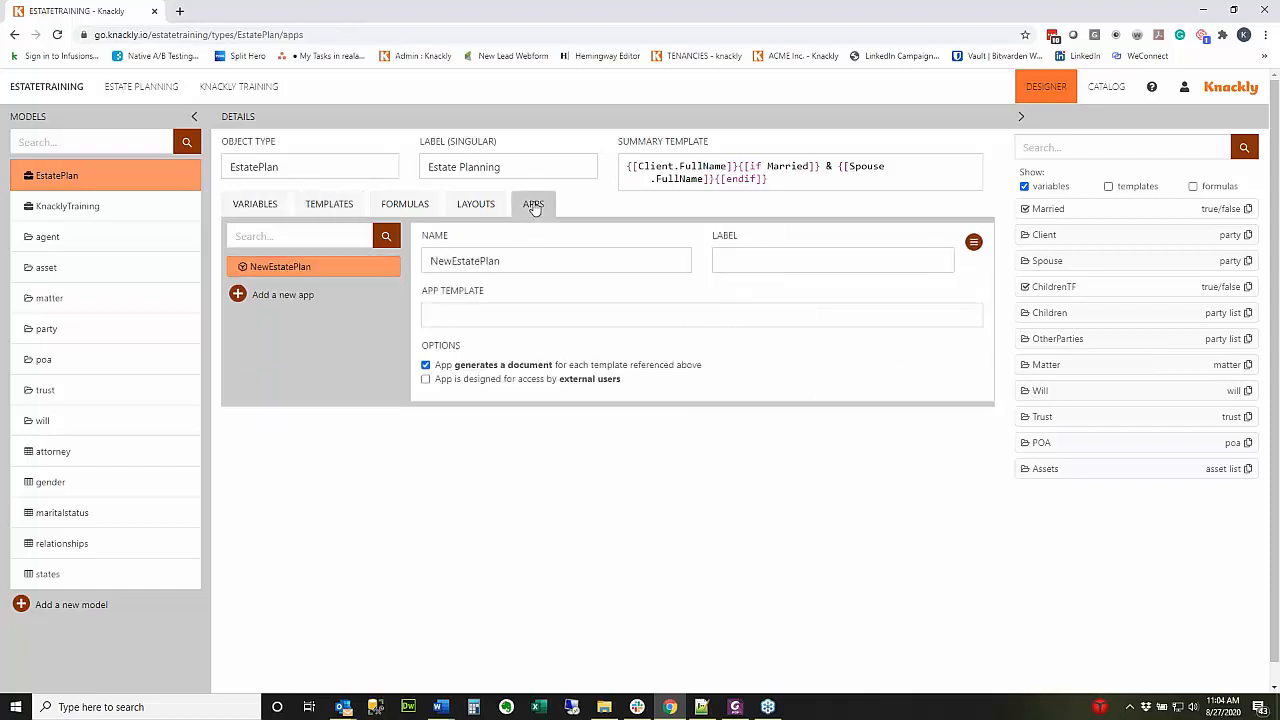
left_click(238, 295)
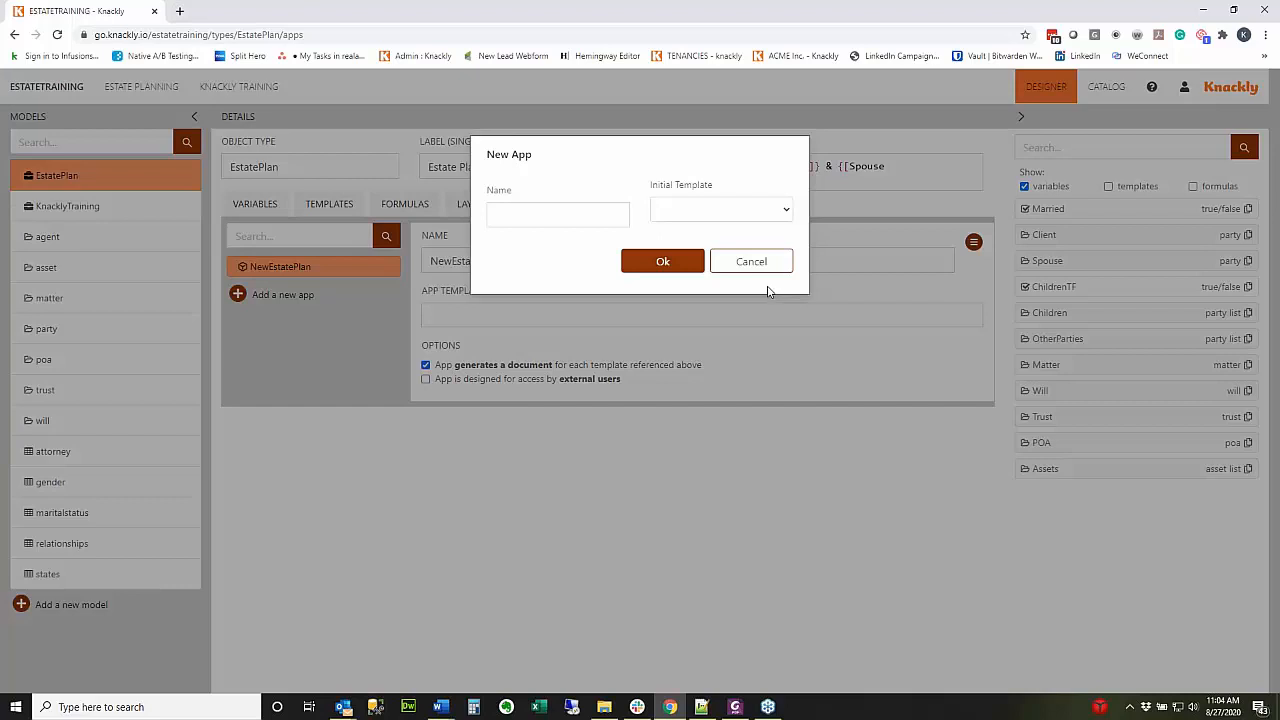
left_click(563, 214)
type("Client Inta")
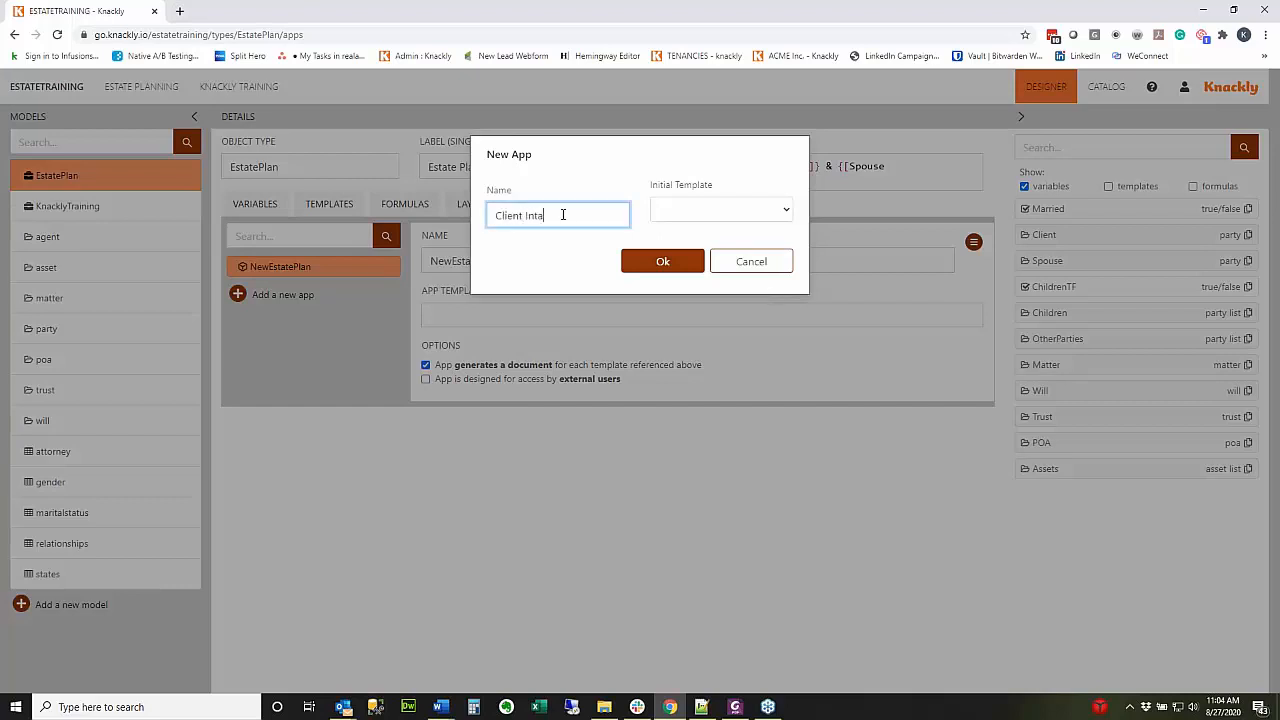
type("ke")
left_click(783, 212)
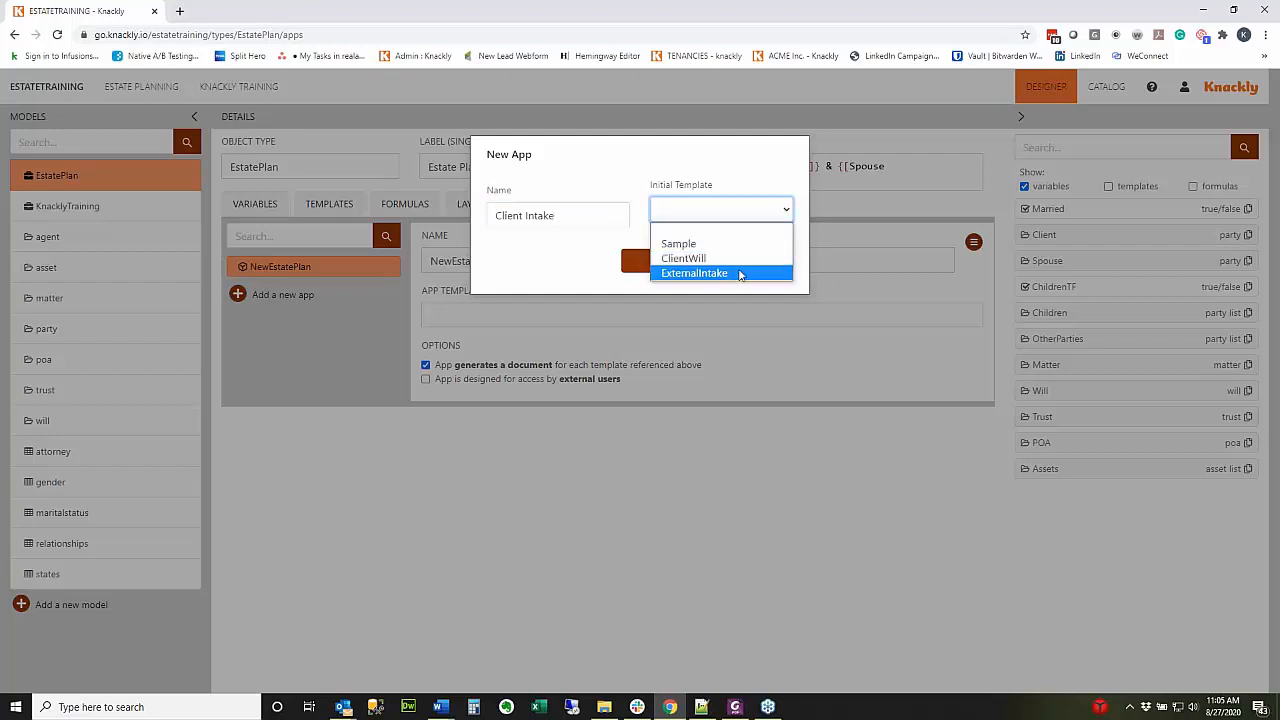
left_click(668, 273)
left_click(664, 264)
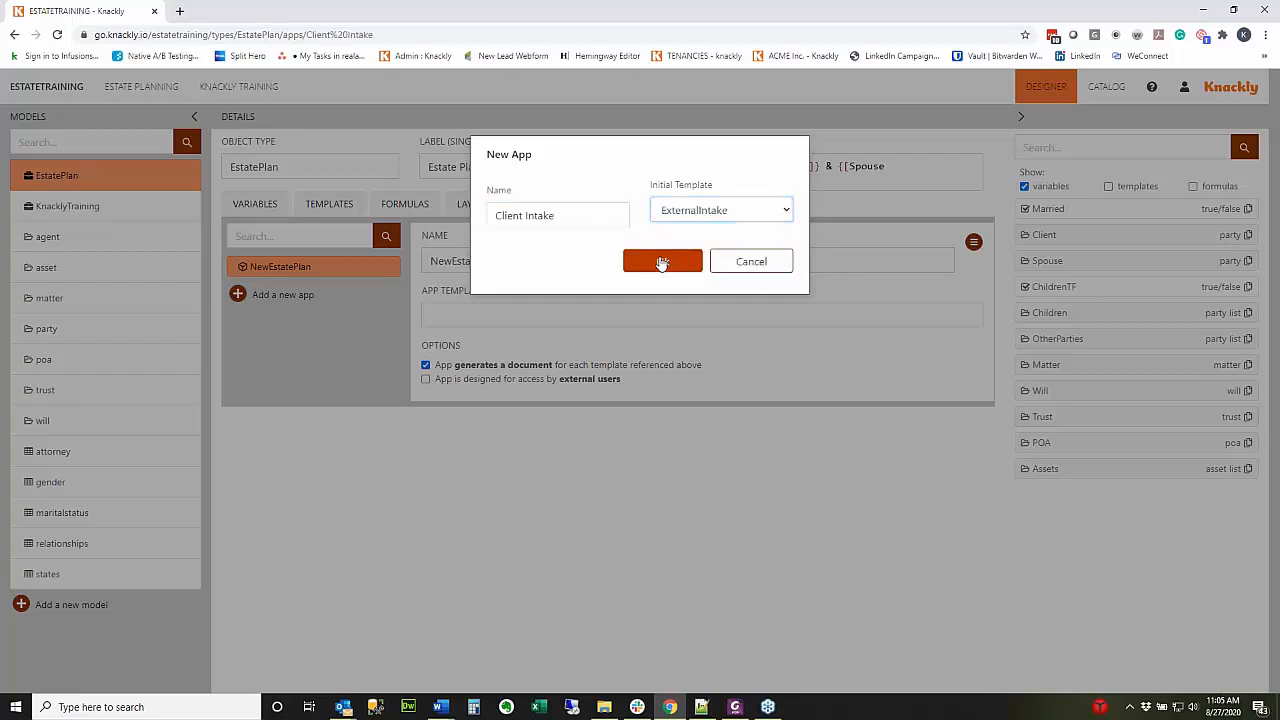
left_click(950, 166)
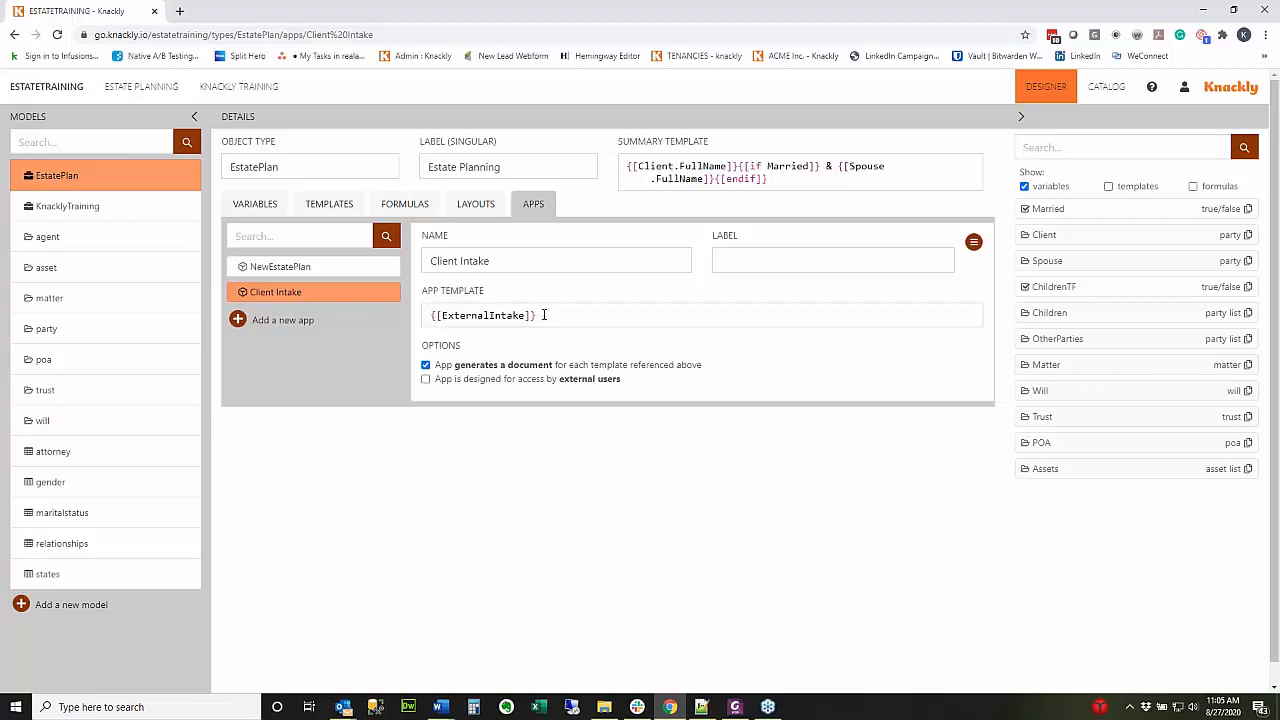
Keep Client Intake on the ExternalIntake template and mark it designed for external users.
left_click_drag(543, 315, 430, 315)
key("Right")
left_click(425, 380)
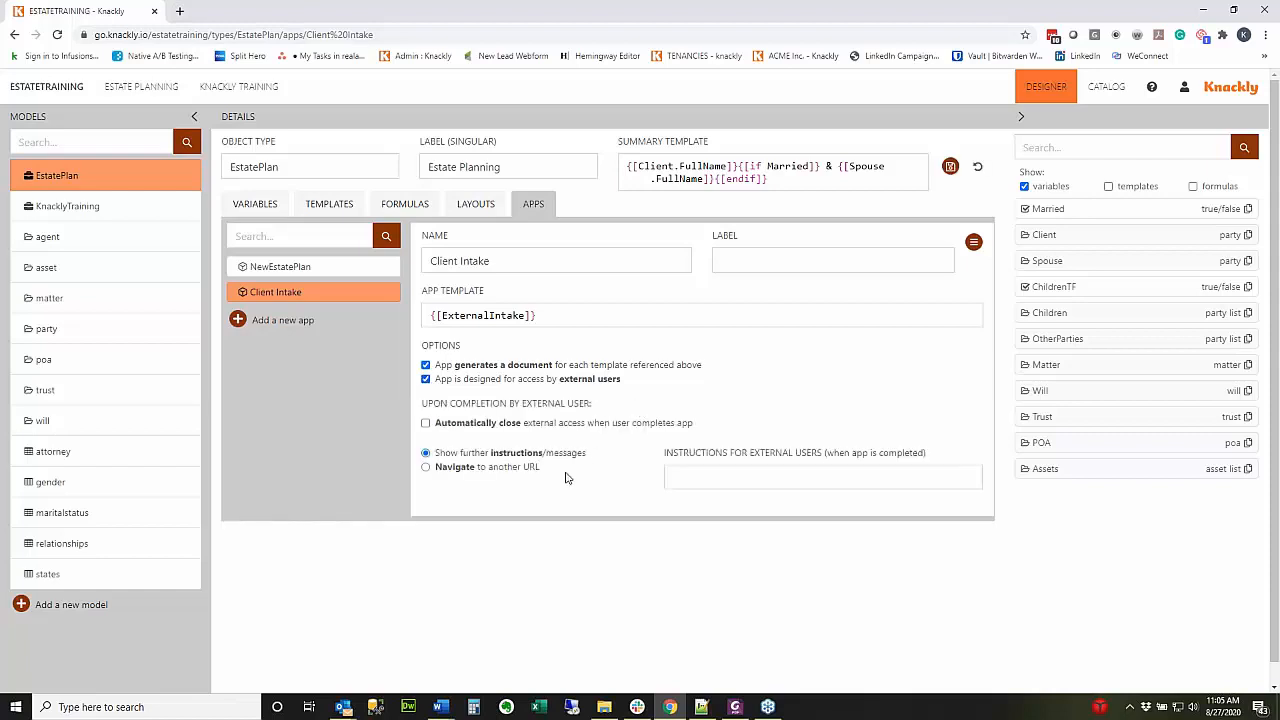
scroll(565, 478, "down", 1)
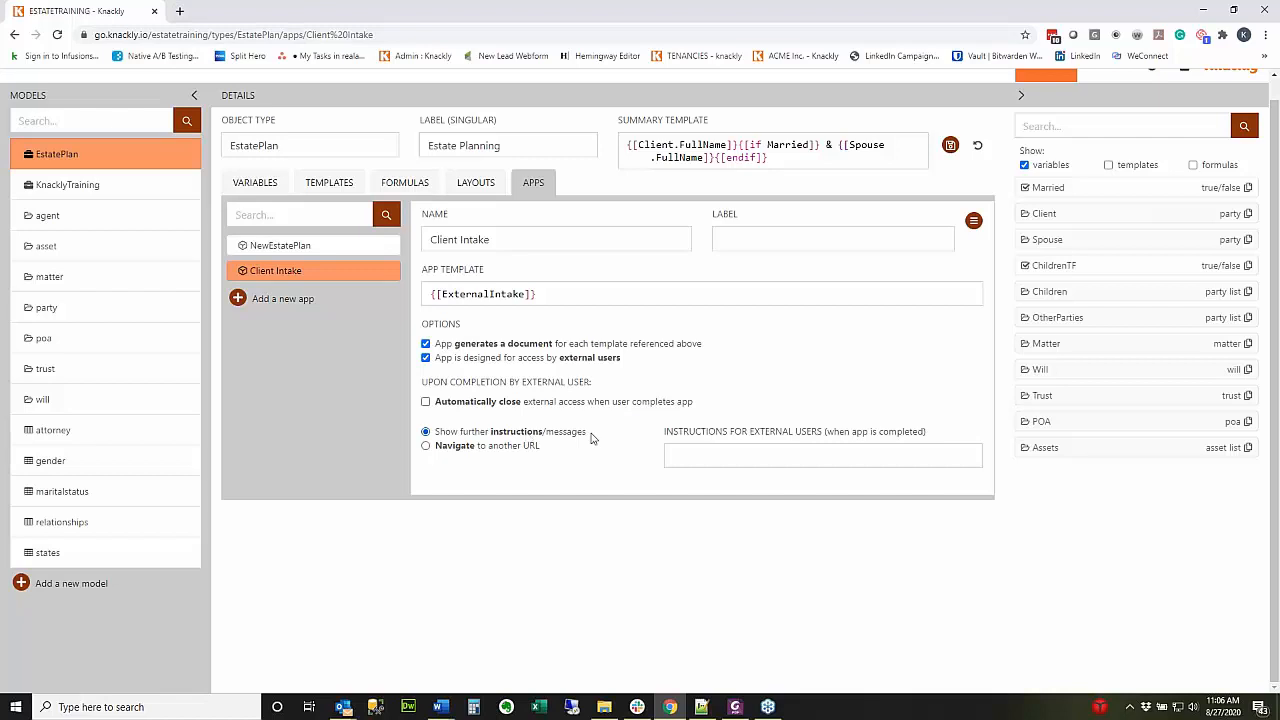
Set the completion message 'Thank you for filling out the information' and save the app.
left_click(706, 457)
type("Thank you for filling out the ")
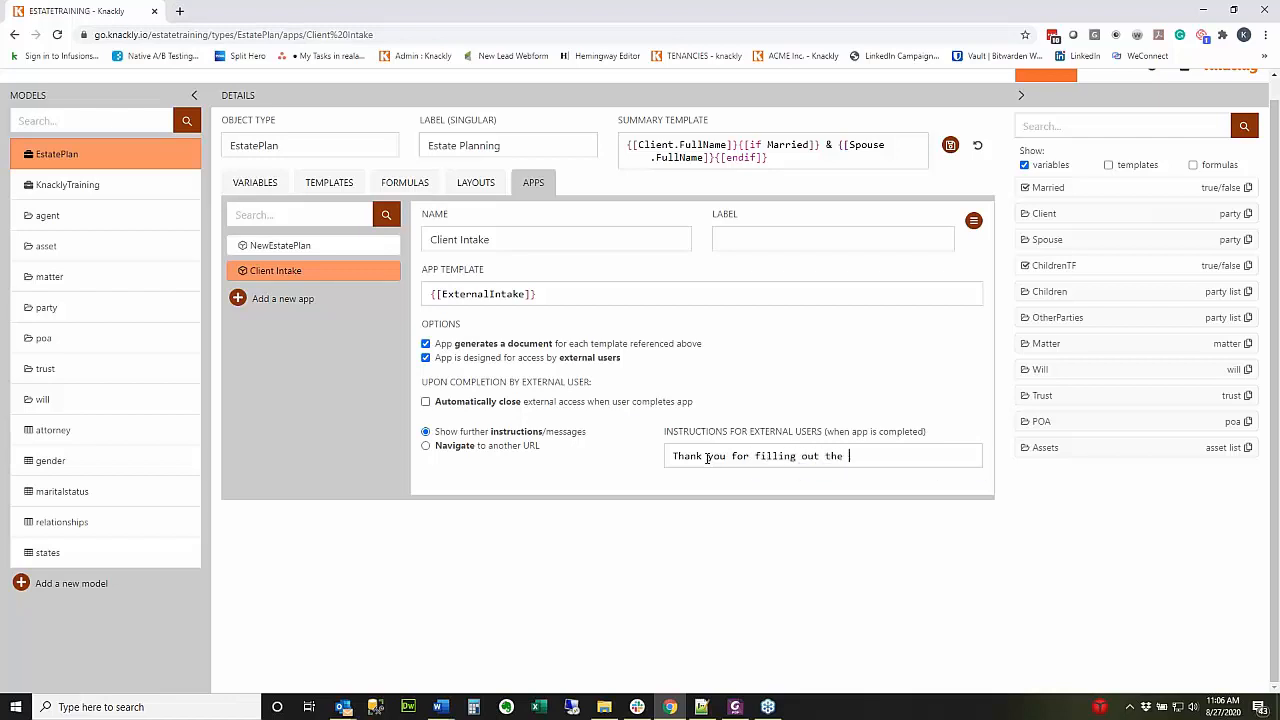
type("information")
key("Return")
key("Return")
key("Return")
key("Return")
key("Return")
key("Return")
key("Return")
key("Return")
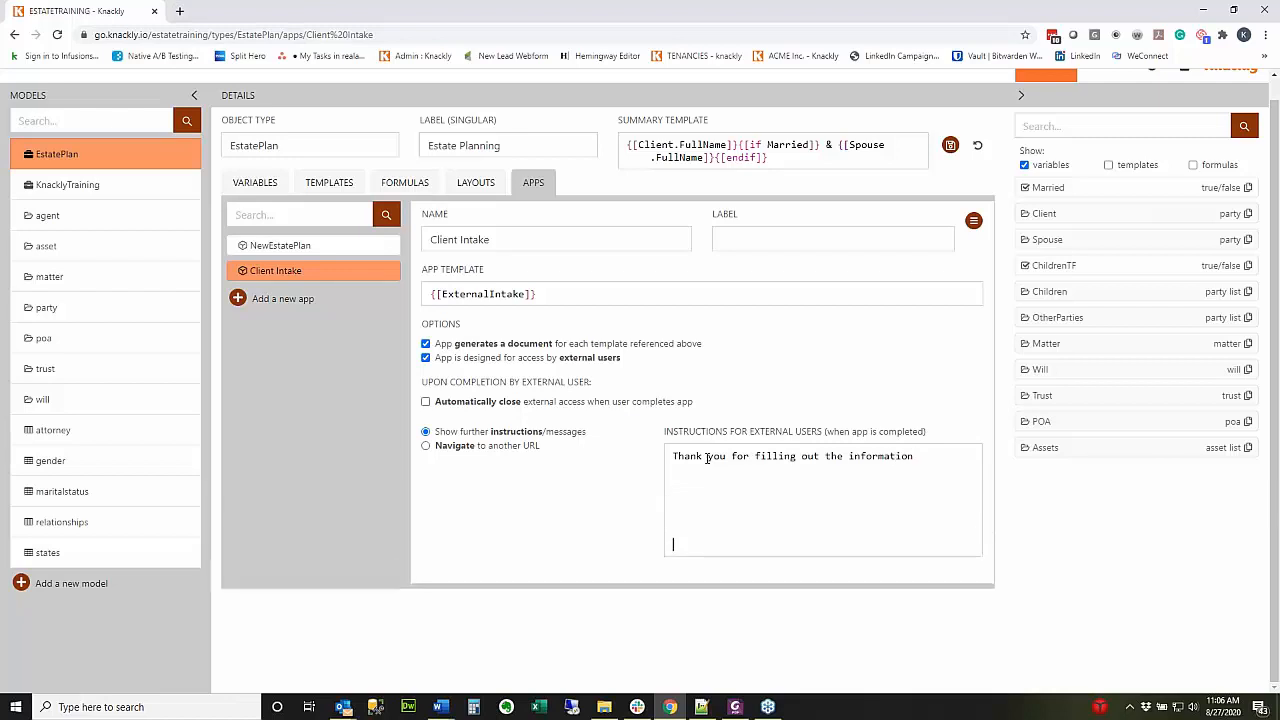
key("BackSpace")
key("BackSpace")
key("BackSpace")
key("BackSpace")
key("BackSpace")
key("BackSpace")
key("BackSpace")
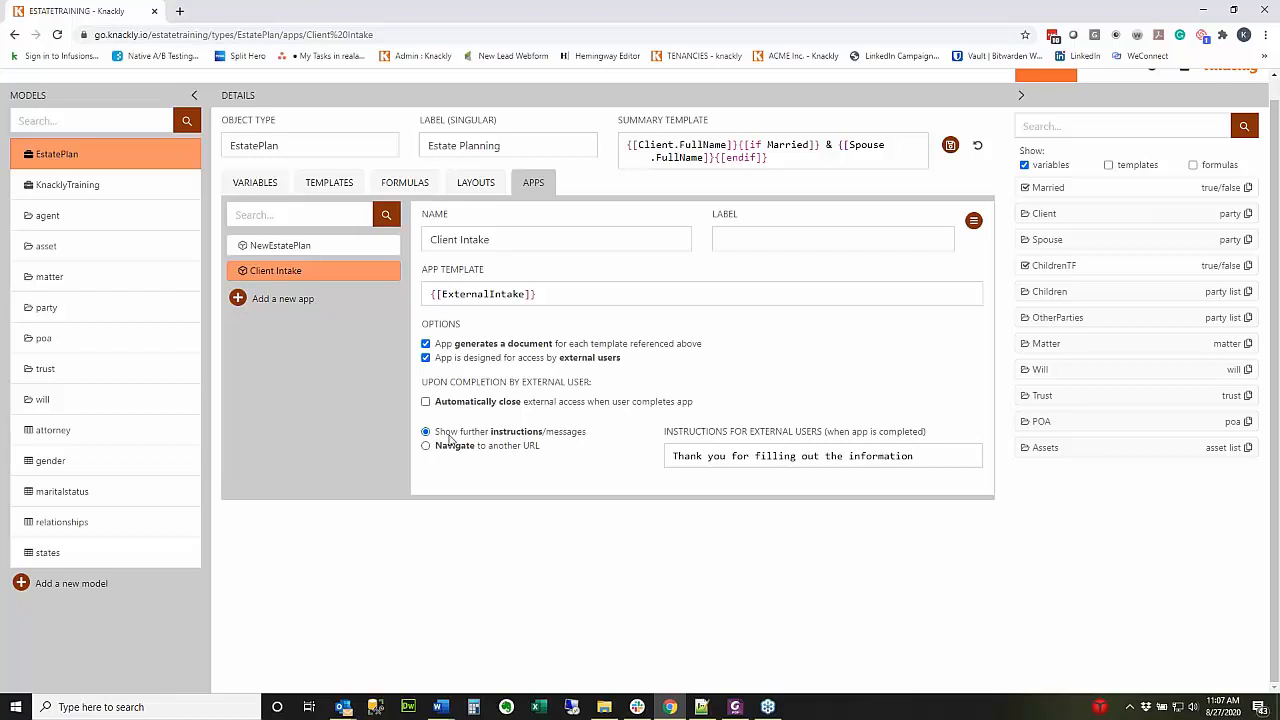
left_click(950, 145)
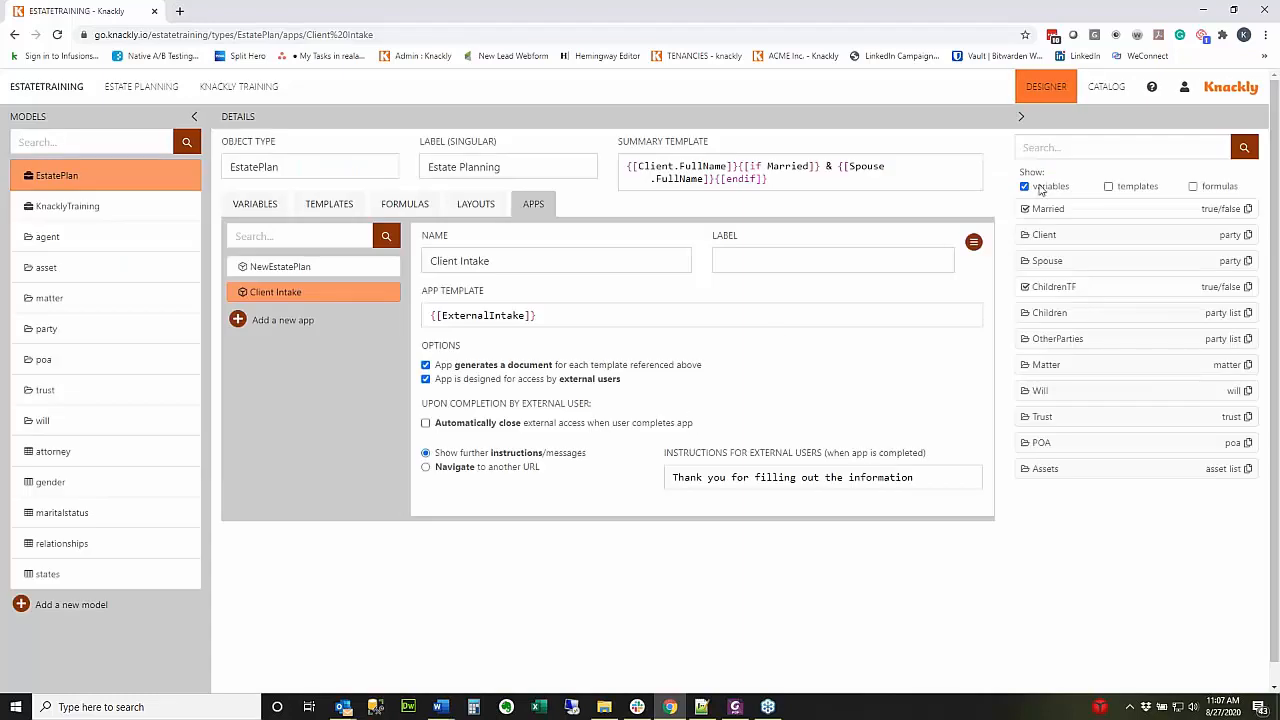
Enable External Access for Client Intake in the EstatePlanning catalog and save it.
left_click(1106, 87)
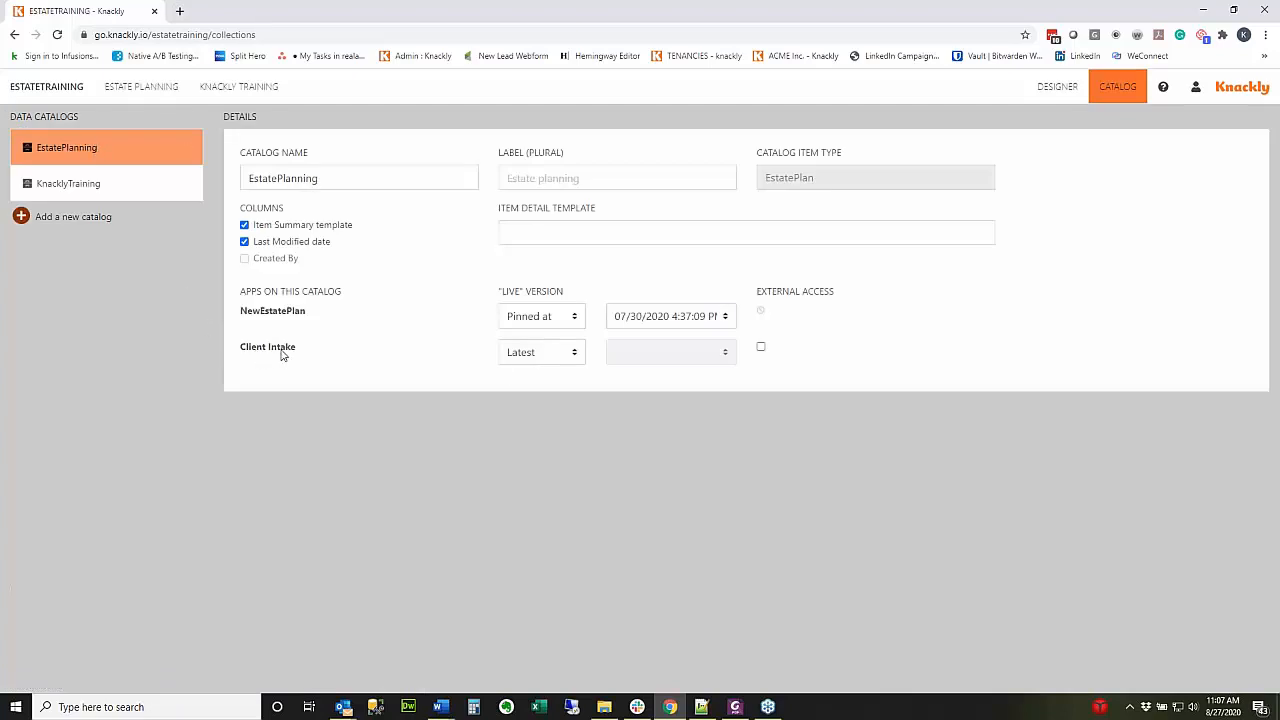
left_click(761, 348)
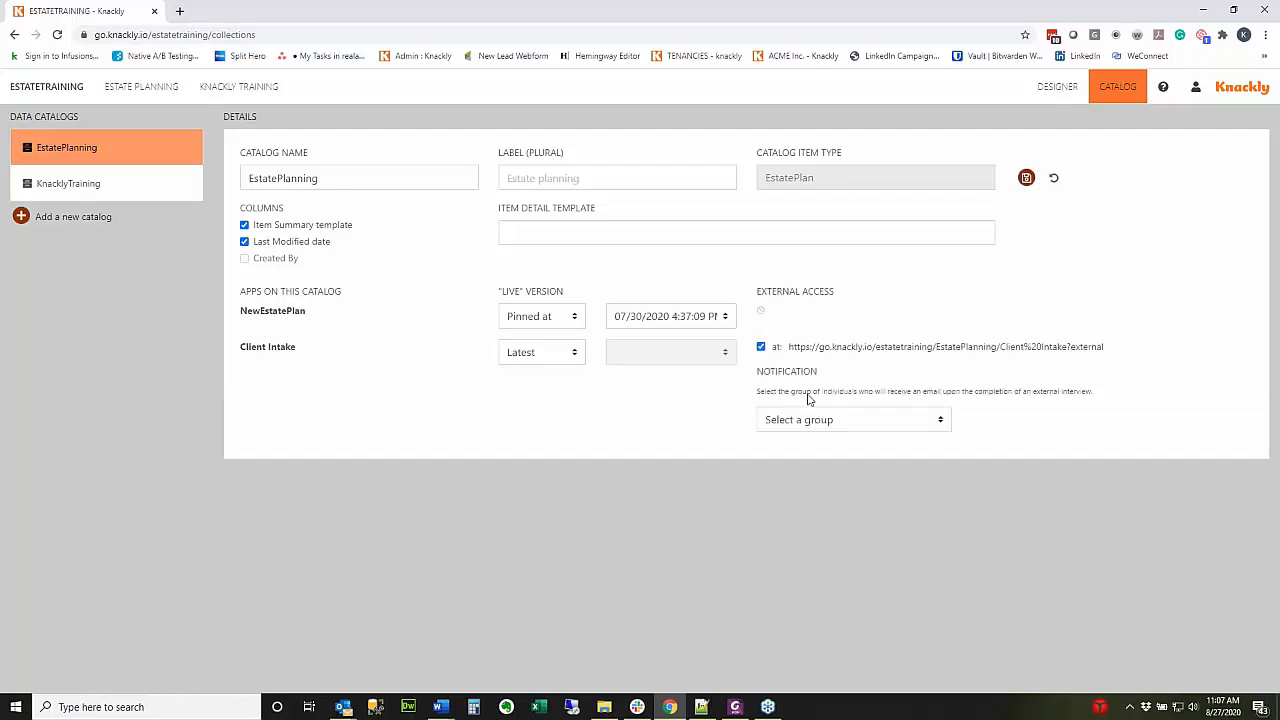
left_click(901, 424)
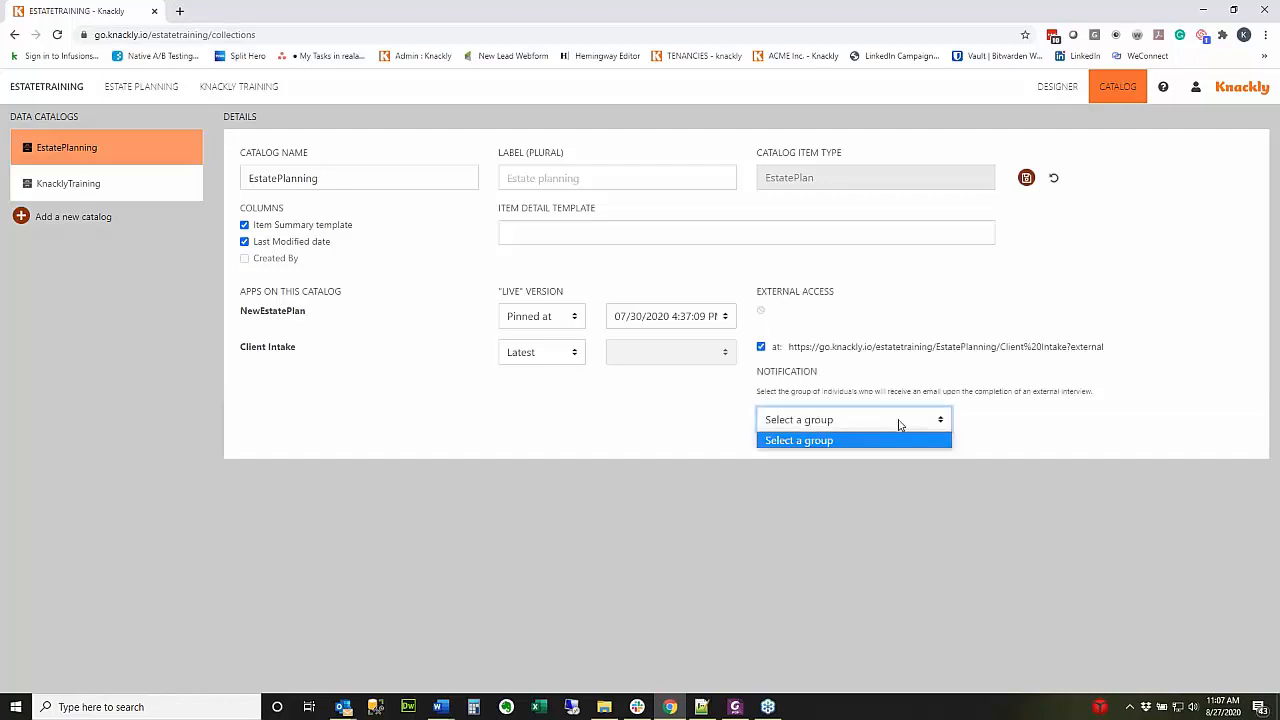
left_click(1025, 384)
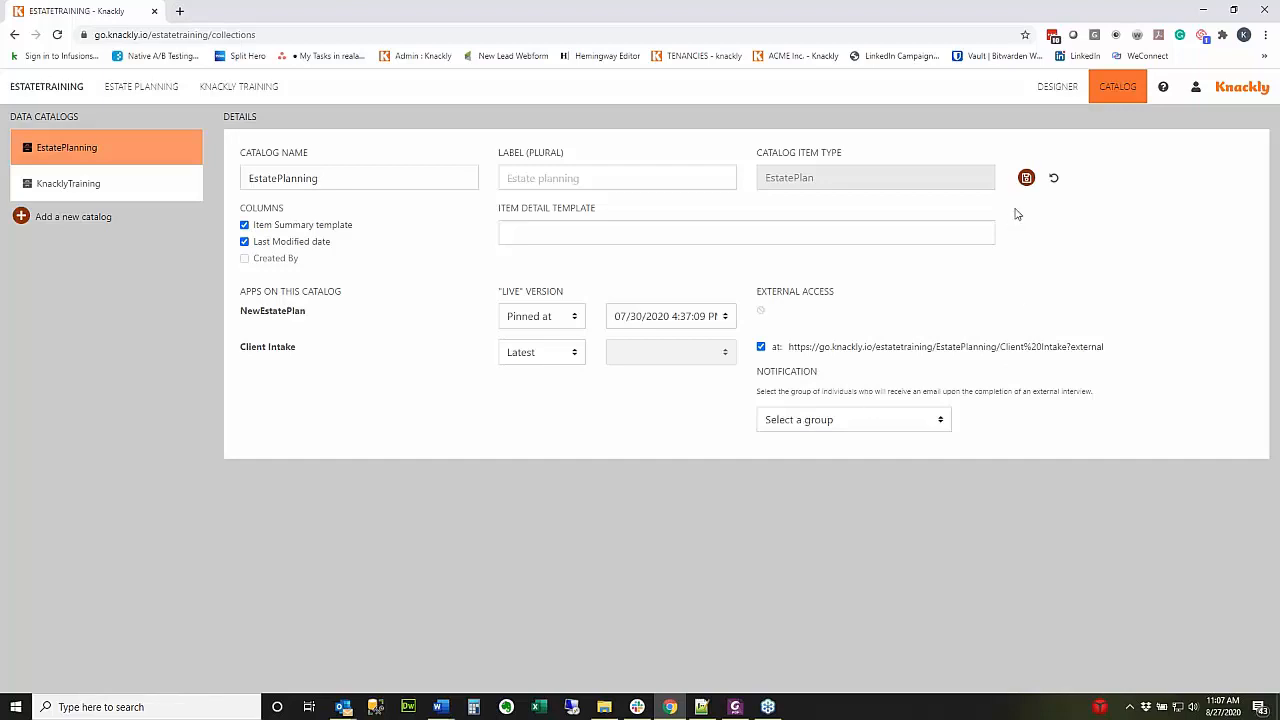
left_click(1026, 177)
Create a 'Client Intake' user group containing the admin user, then return to the catalog.
mouse_move(1195, 88)
left_click(1133, 176)
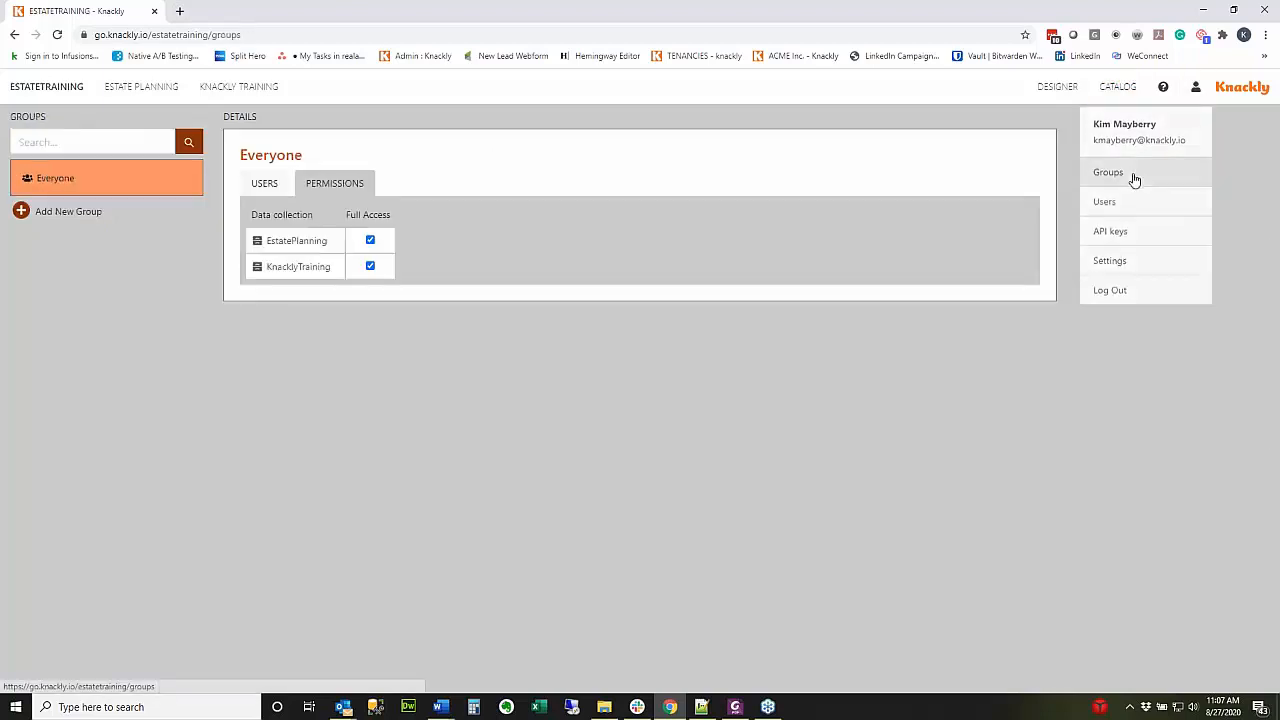
left_click(21, 211)
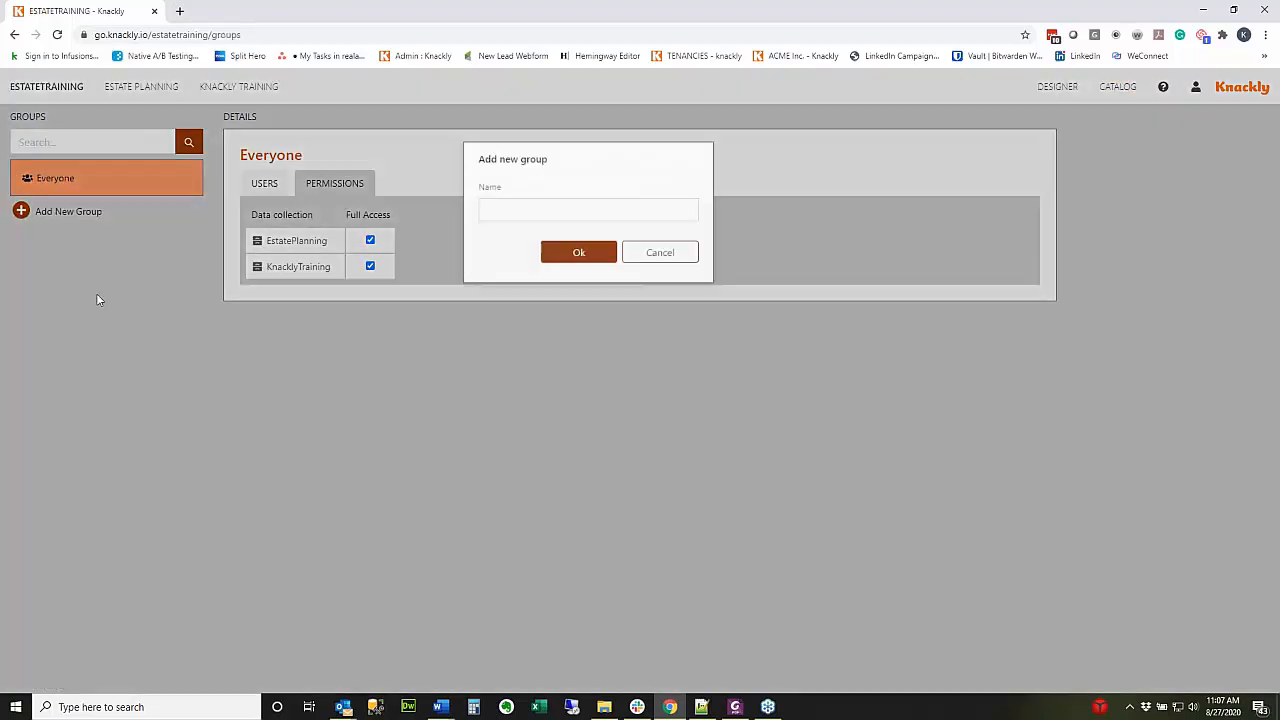
left_click(565, 216)
type("Client ")
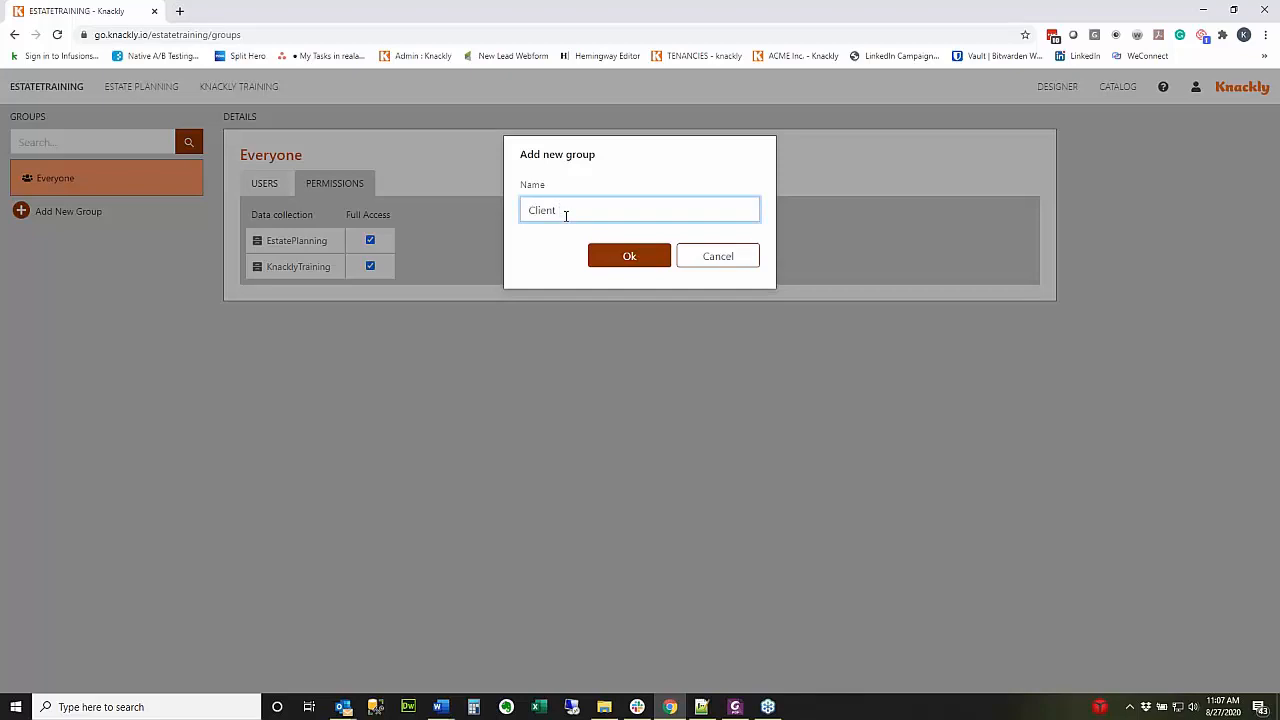
type("Intake")
left_click(611, 255)
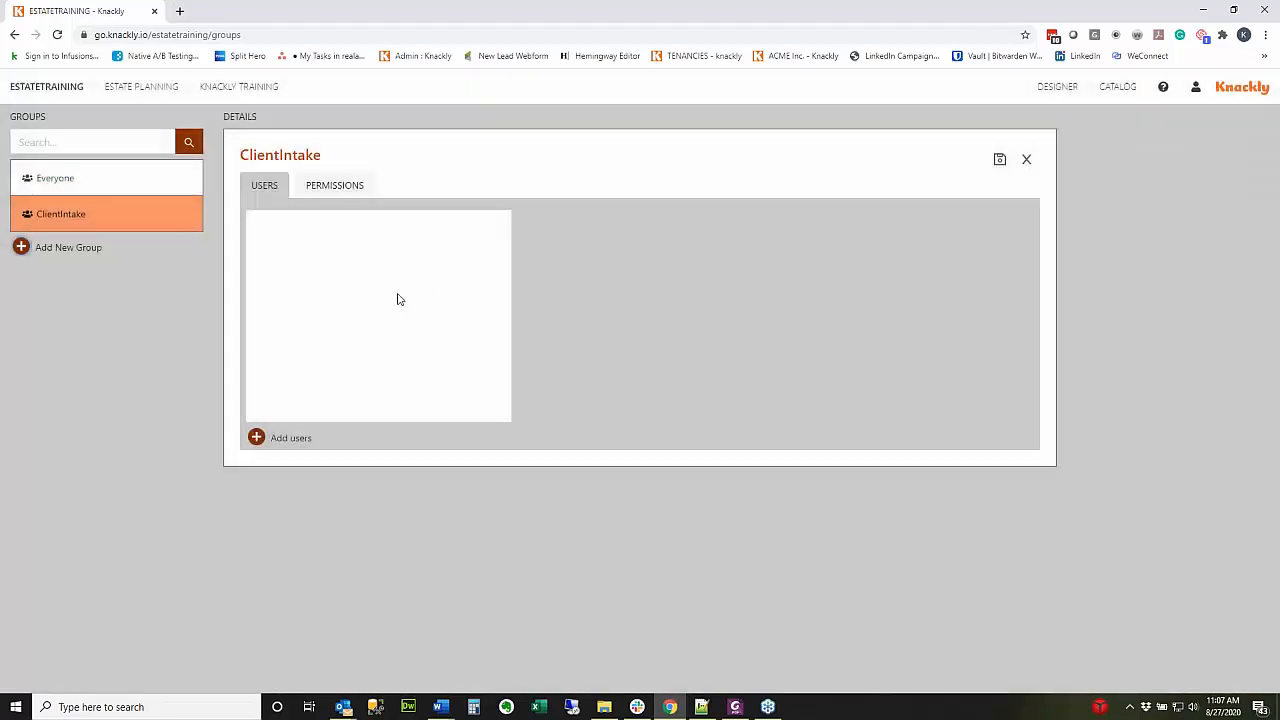
left_click(280, 438)
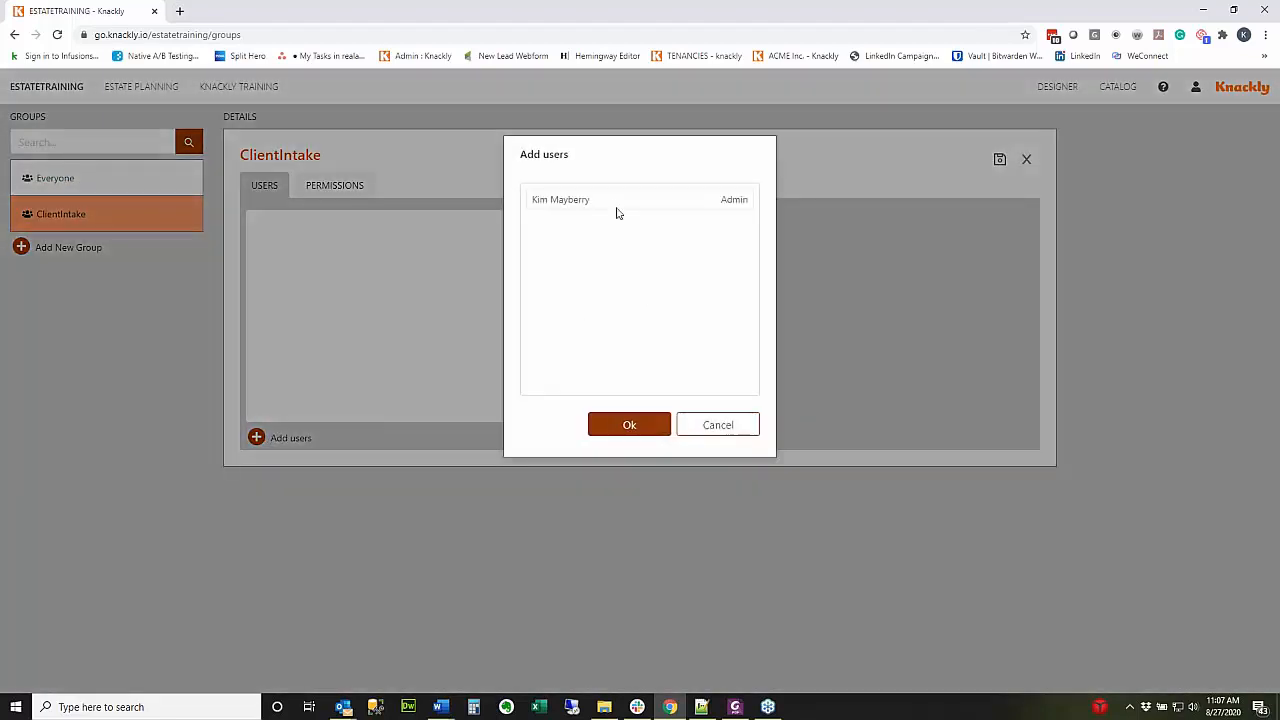
left_click(629, 424)
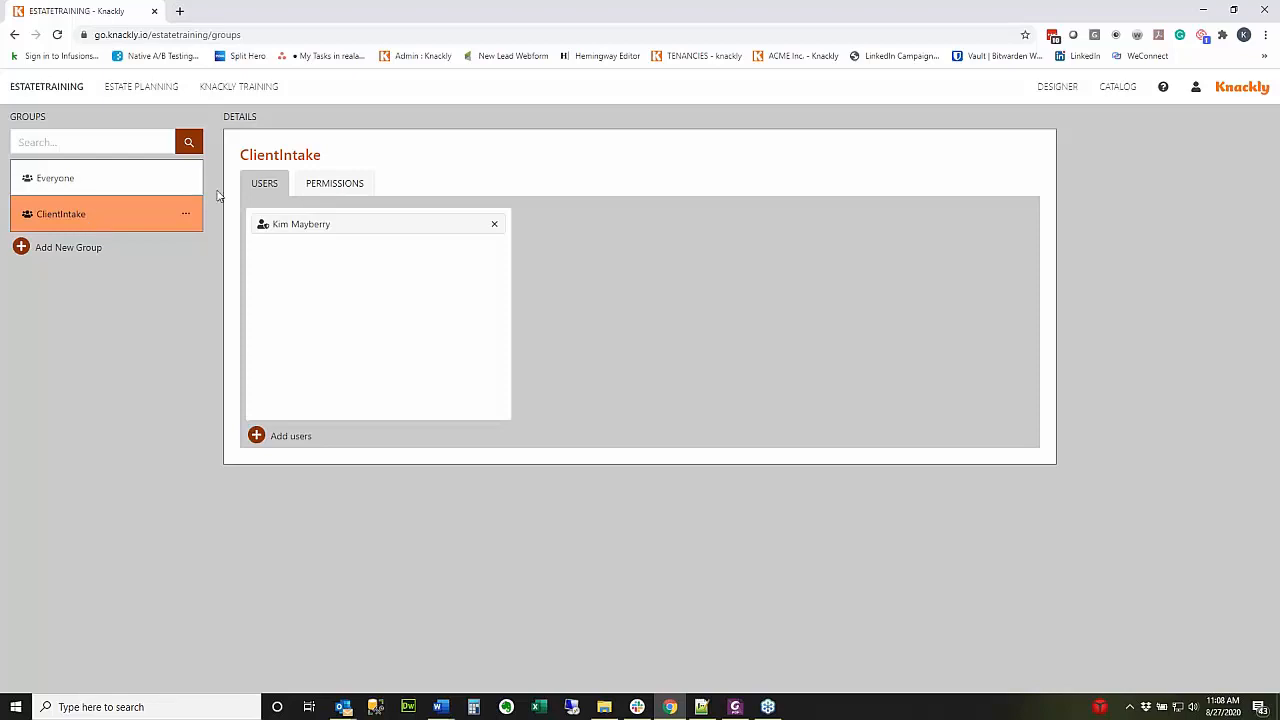
left_click(1121, 108)
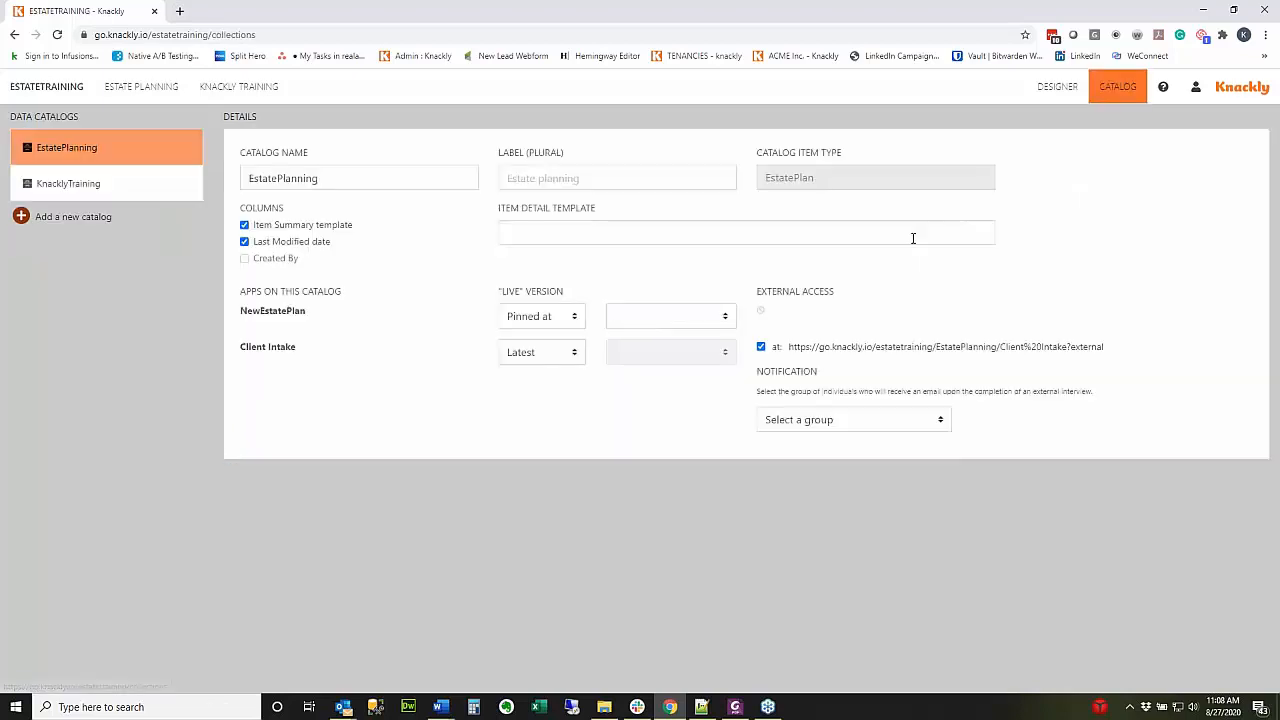
Notify the ClientIntake group on completion and select the Client Intake external URL.
left_click(838, 422)
left_click(818, 458)
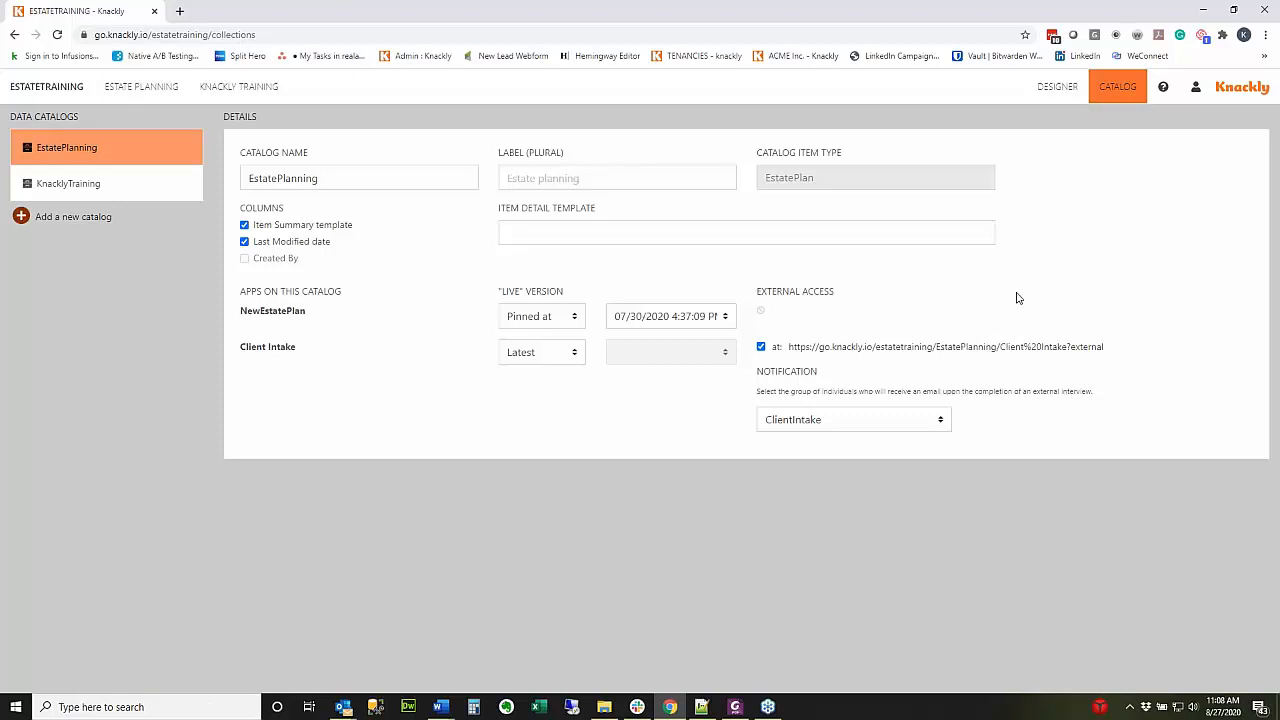
left_click_drag(1137, 352, 787, 350)
key("ctrl+c")
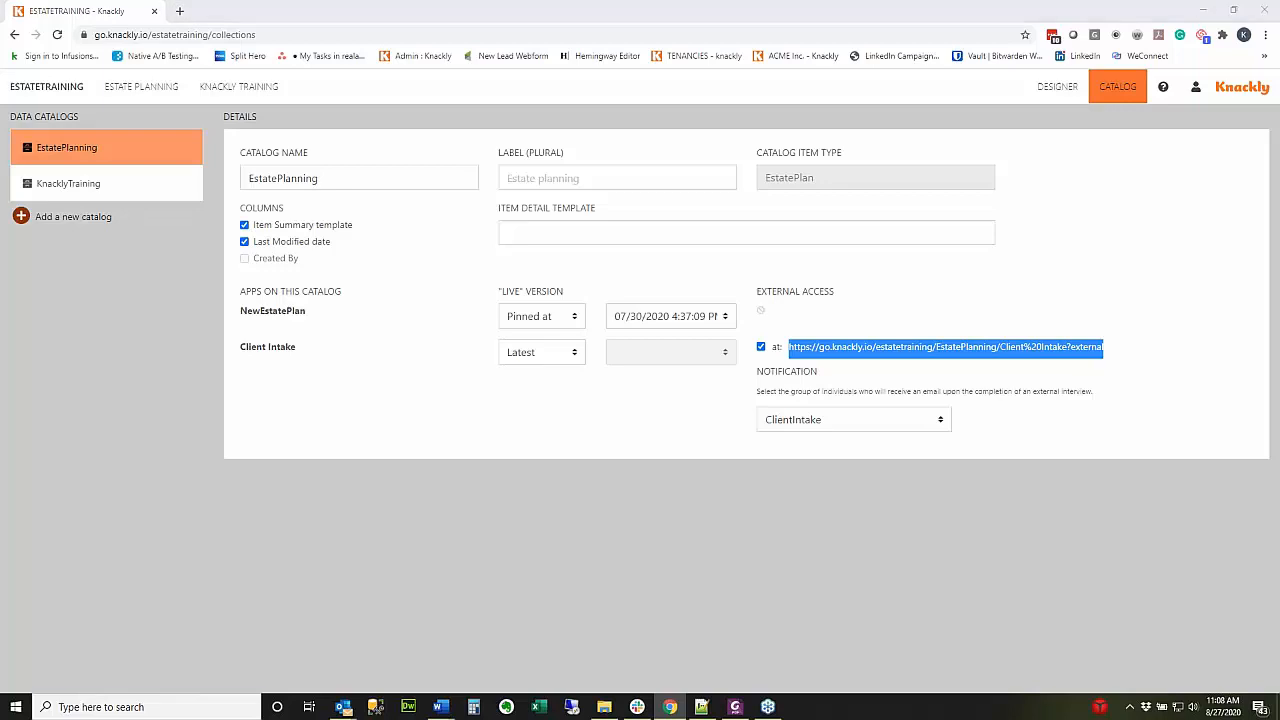
key("super")
Launch Firefox and load the copied Client Intake external link.
type("fire")
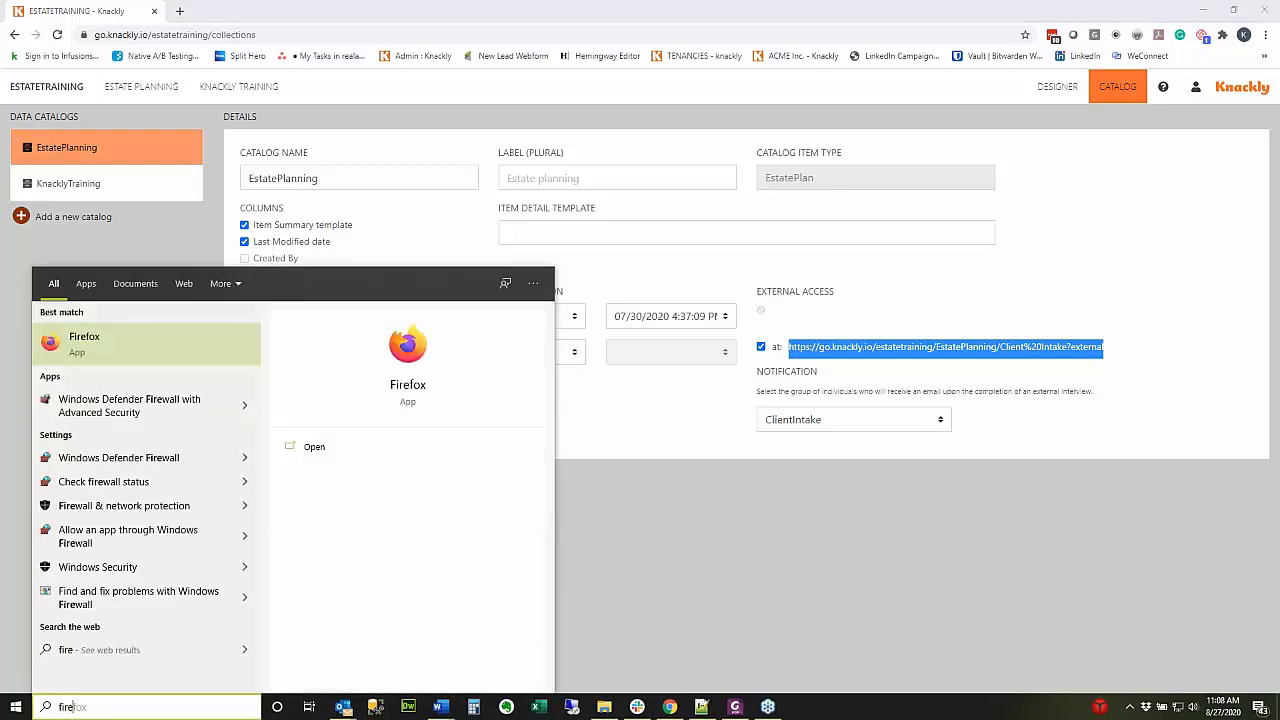
type("fox")
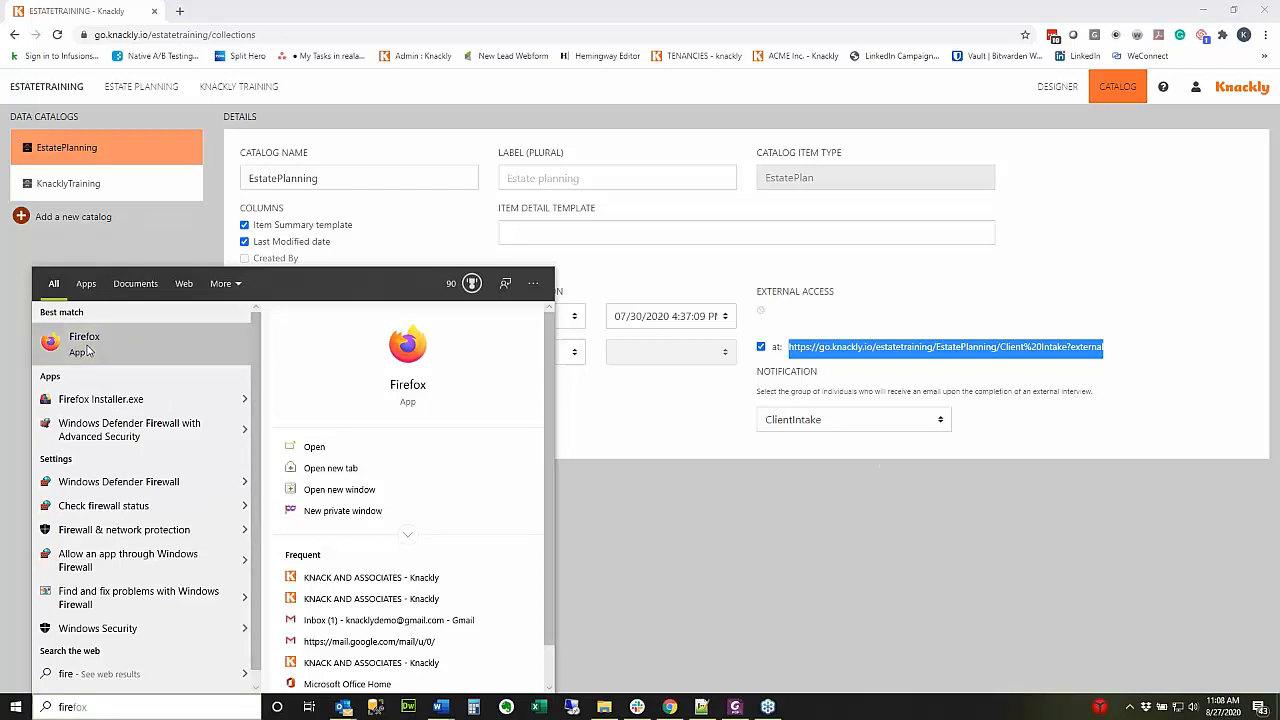
left_click(84, 343)
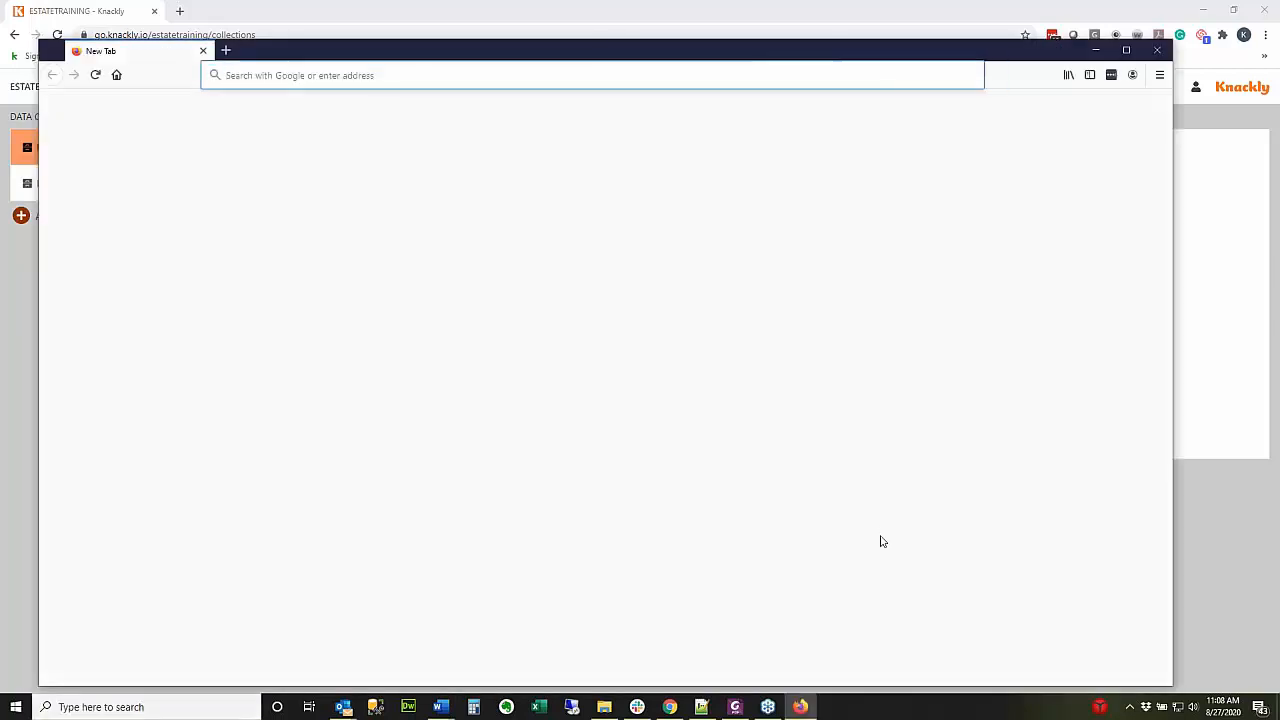
left_click(612, 76)
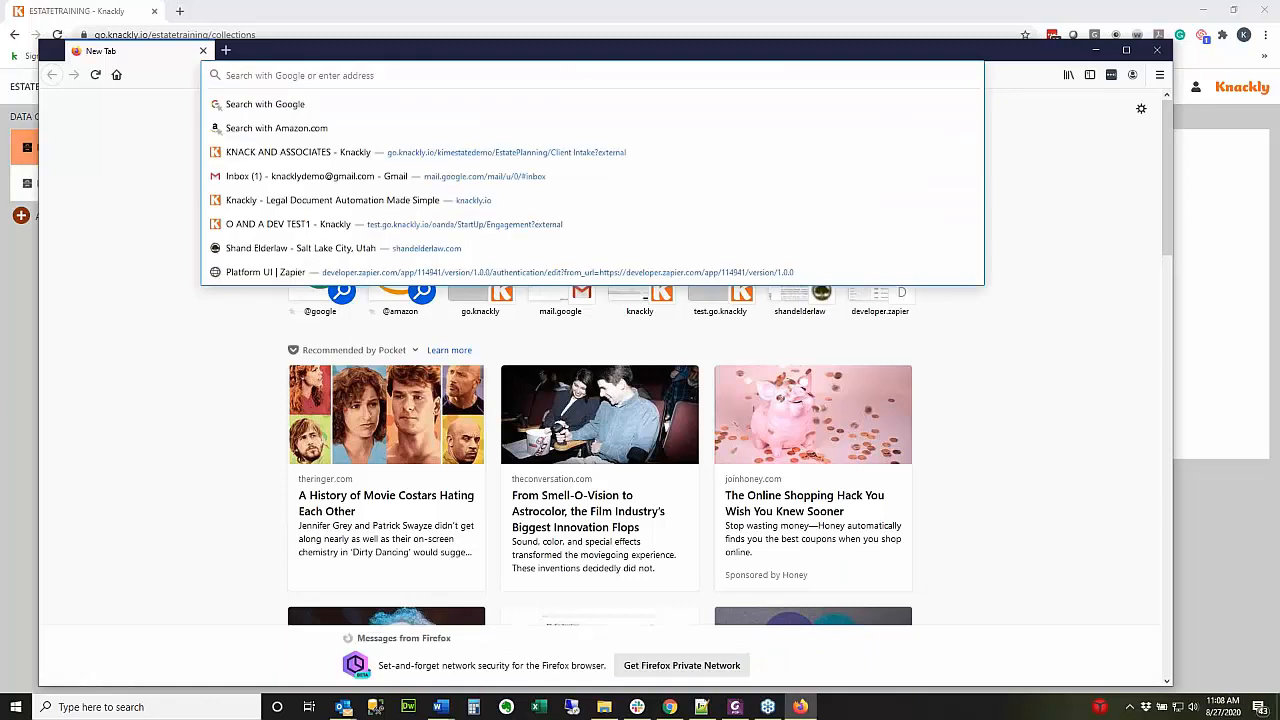
key("ctrl+v")
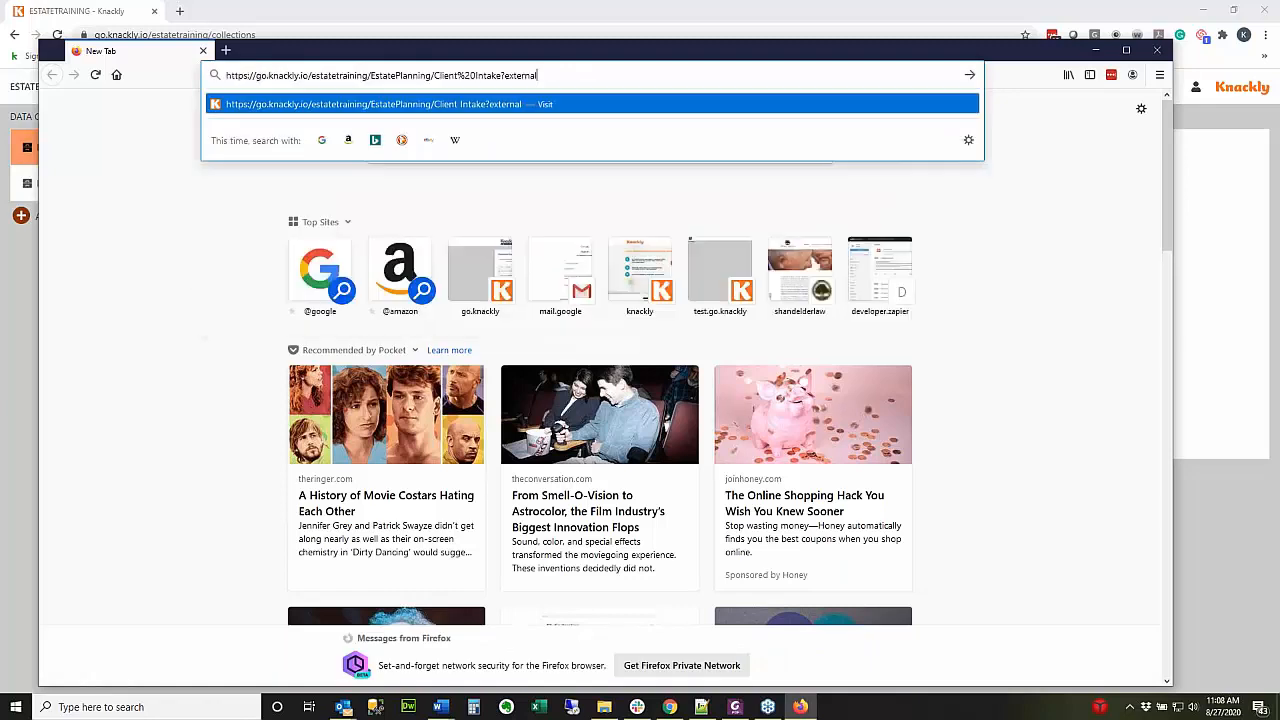
key("Return")
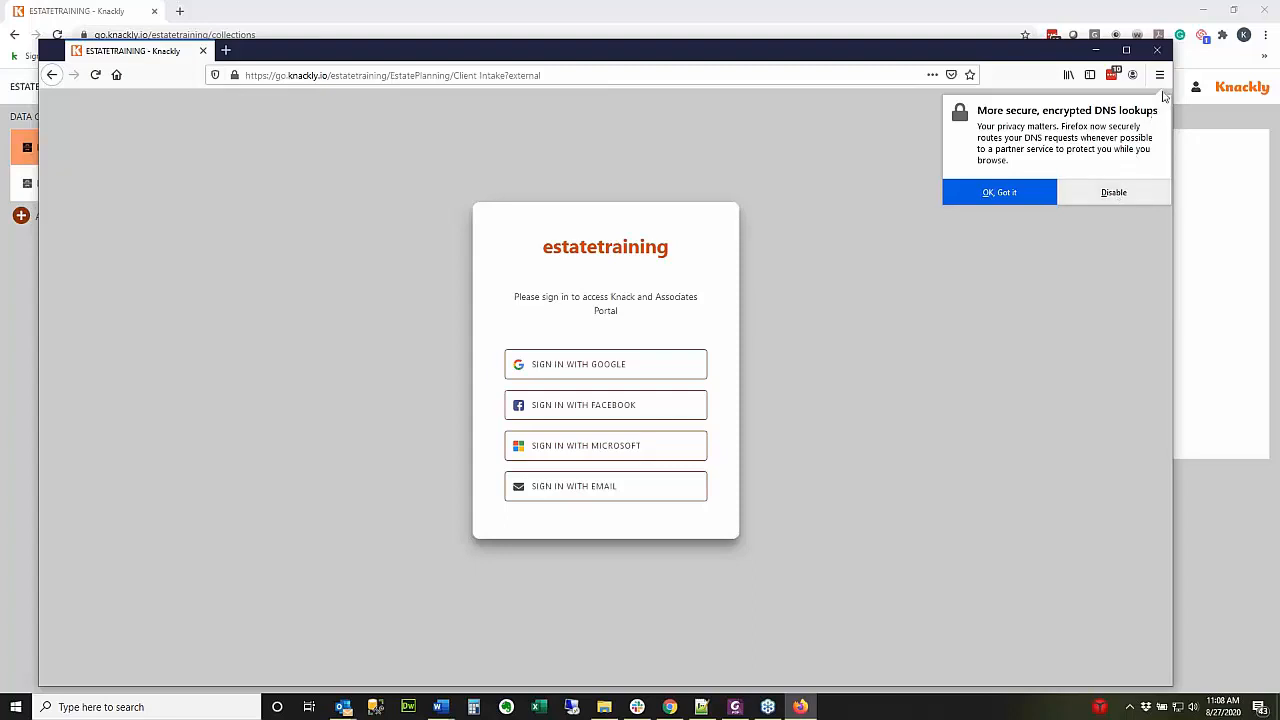
Clear the DNS and Outlook notices and reposition Firefox to view the Knack and Associates Portal sign-in.
left_click(1005, 196)
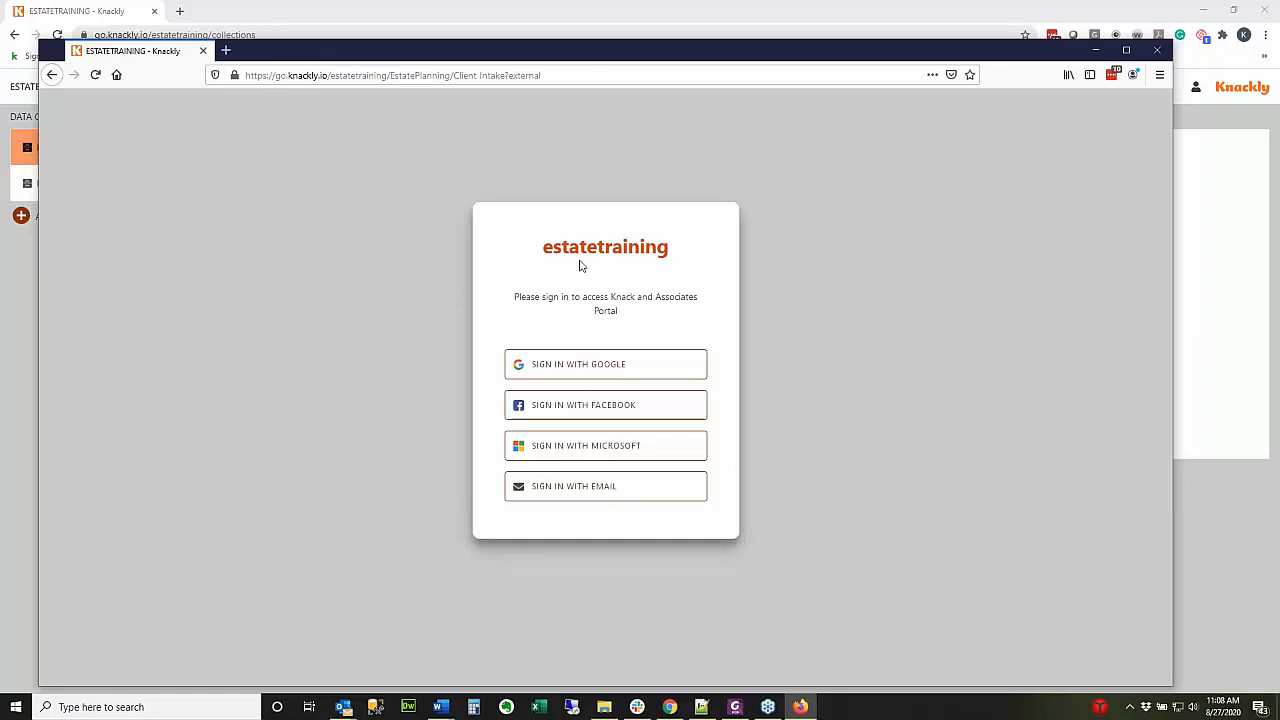
left_click_drag(575, 54, 706, 41)
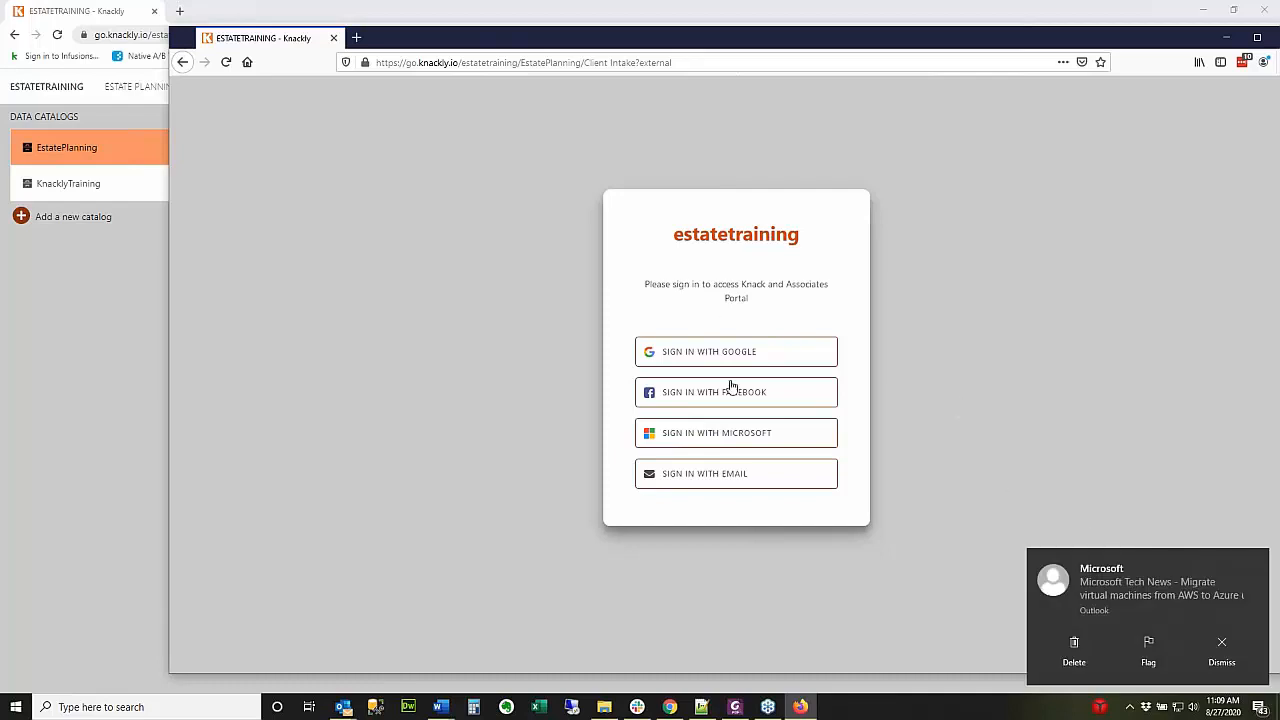
left_click(1258, 562)
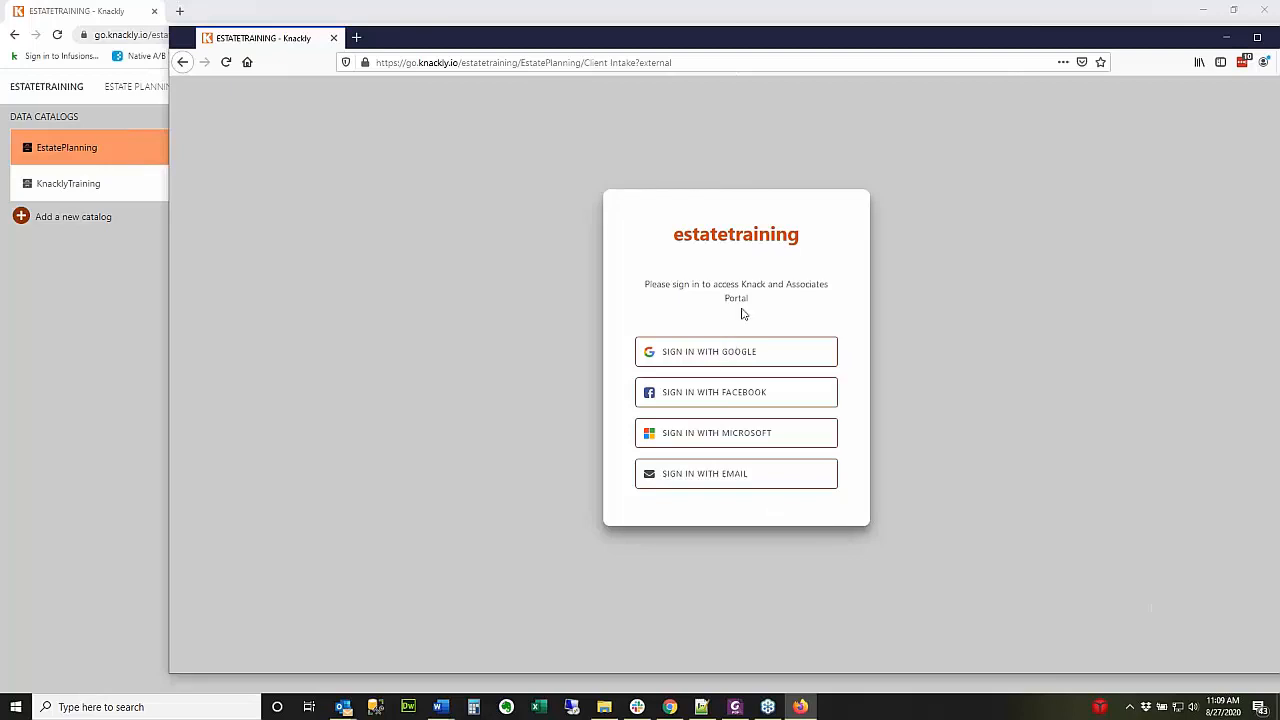
left_click_drag(751, 300, 739, 285)
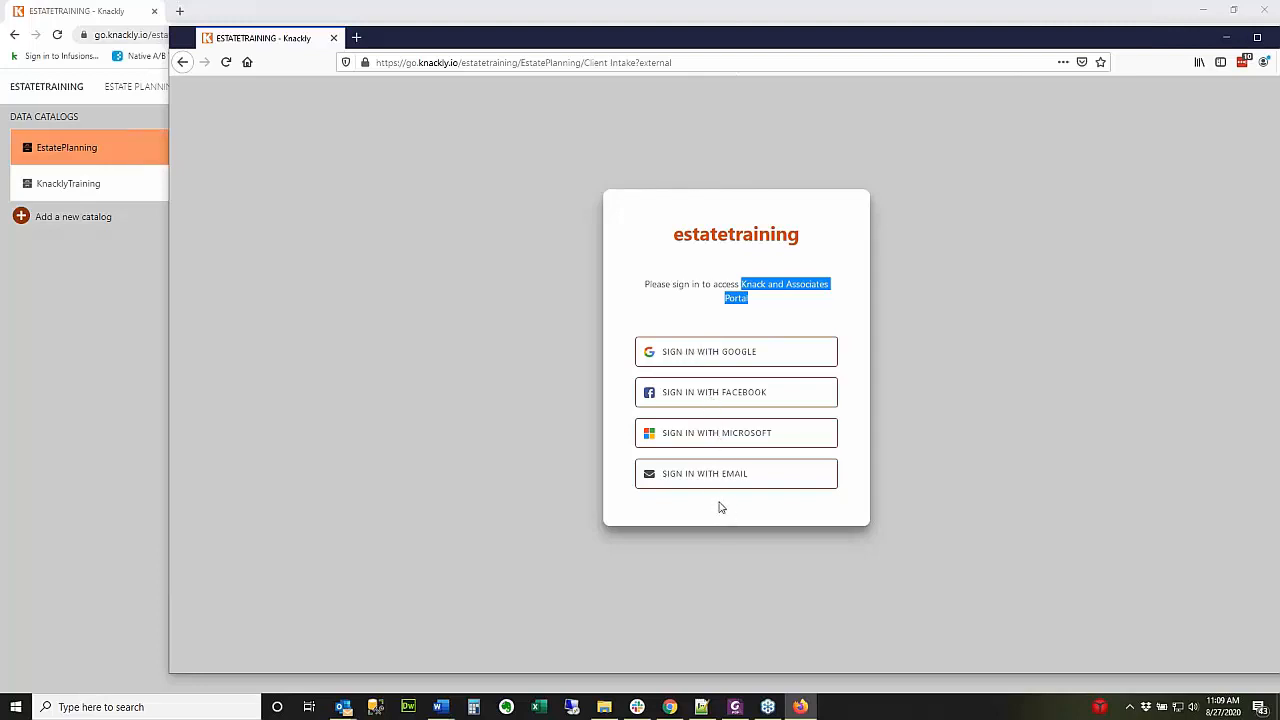
Load gmail.com in a new tab, dismiss the pop-ups, and return to the estatetraining tab.
left_click(358, 38)
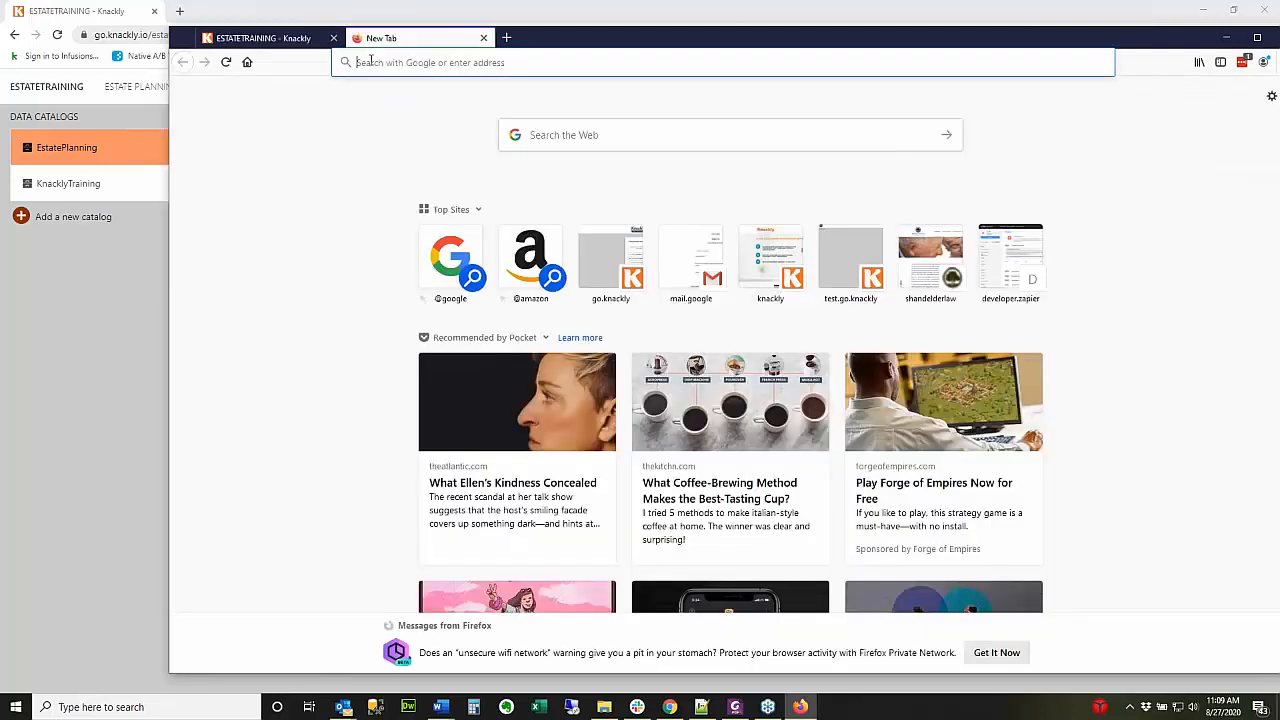
left_click(372, 62)
type("gmail.com/")
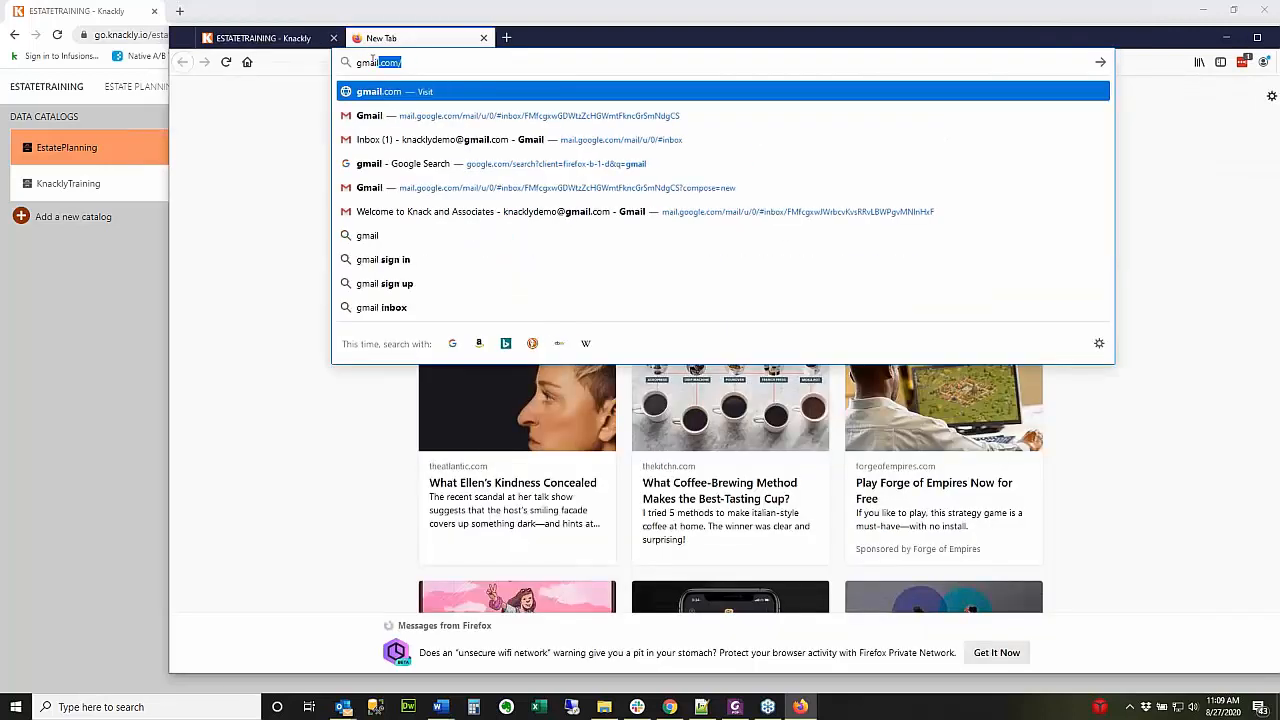
key("Return")
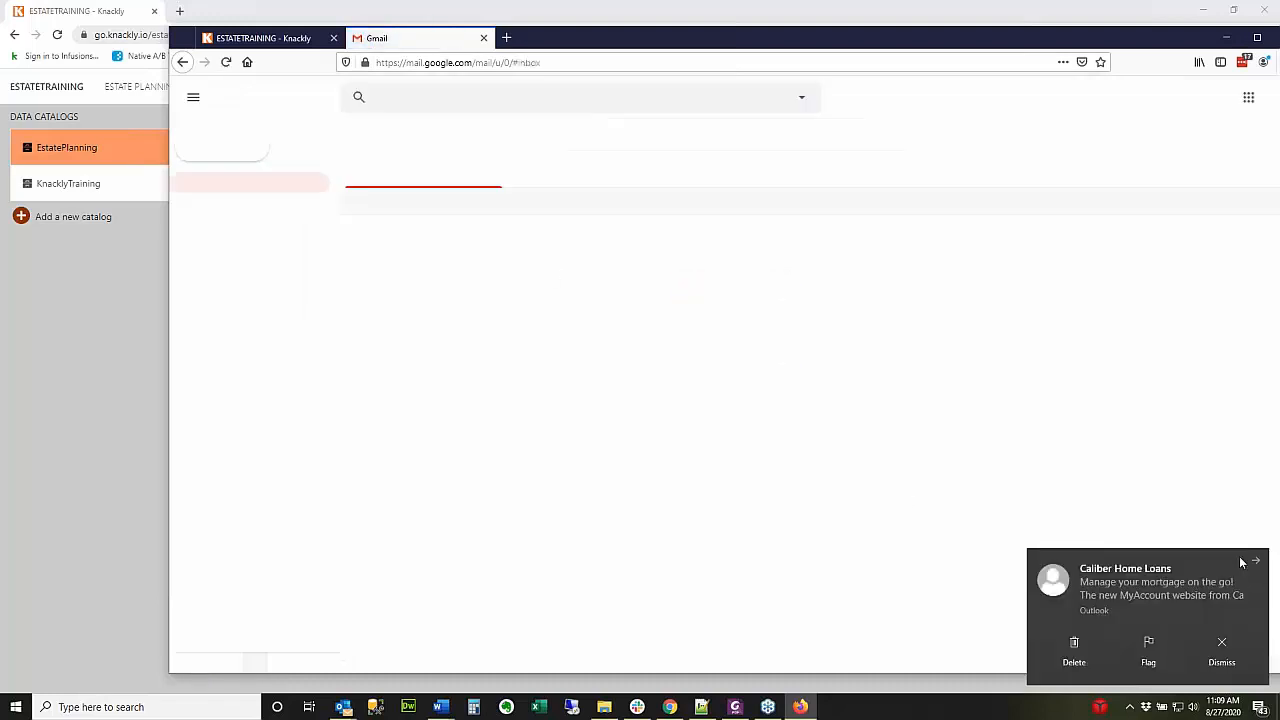
left_click(1256, 564)
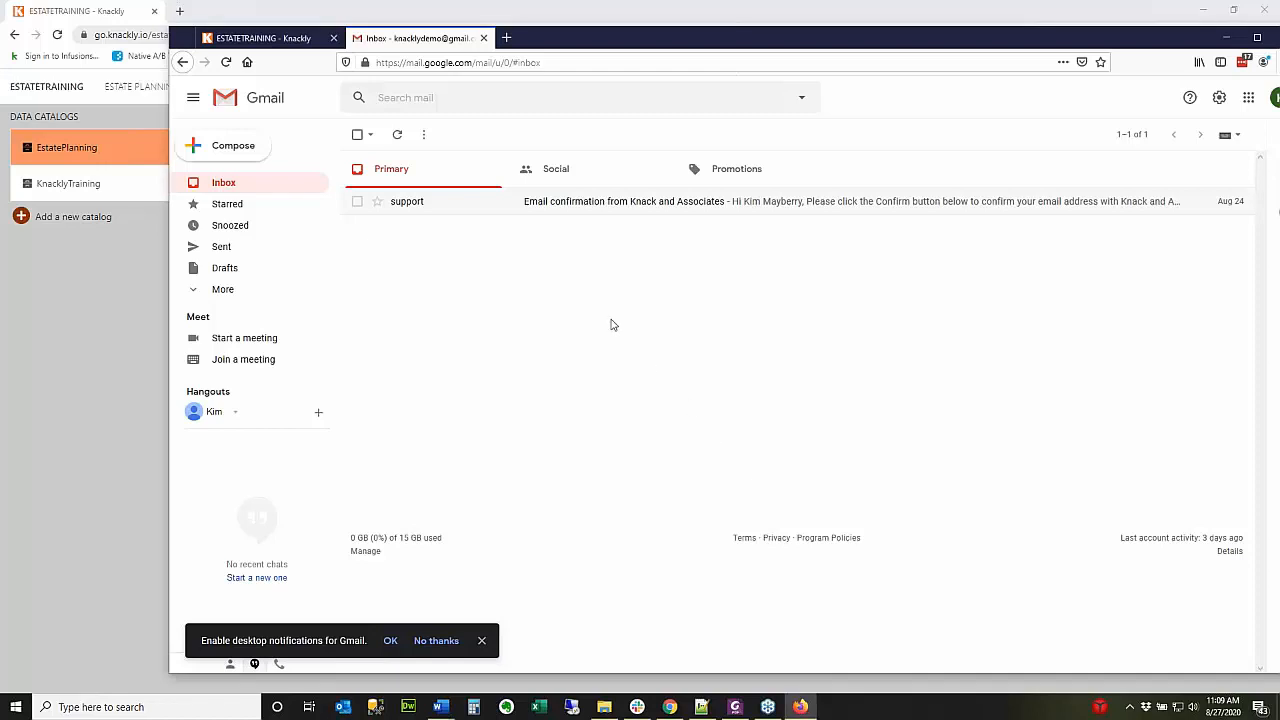
left_click(640, 392)
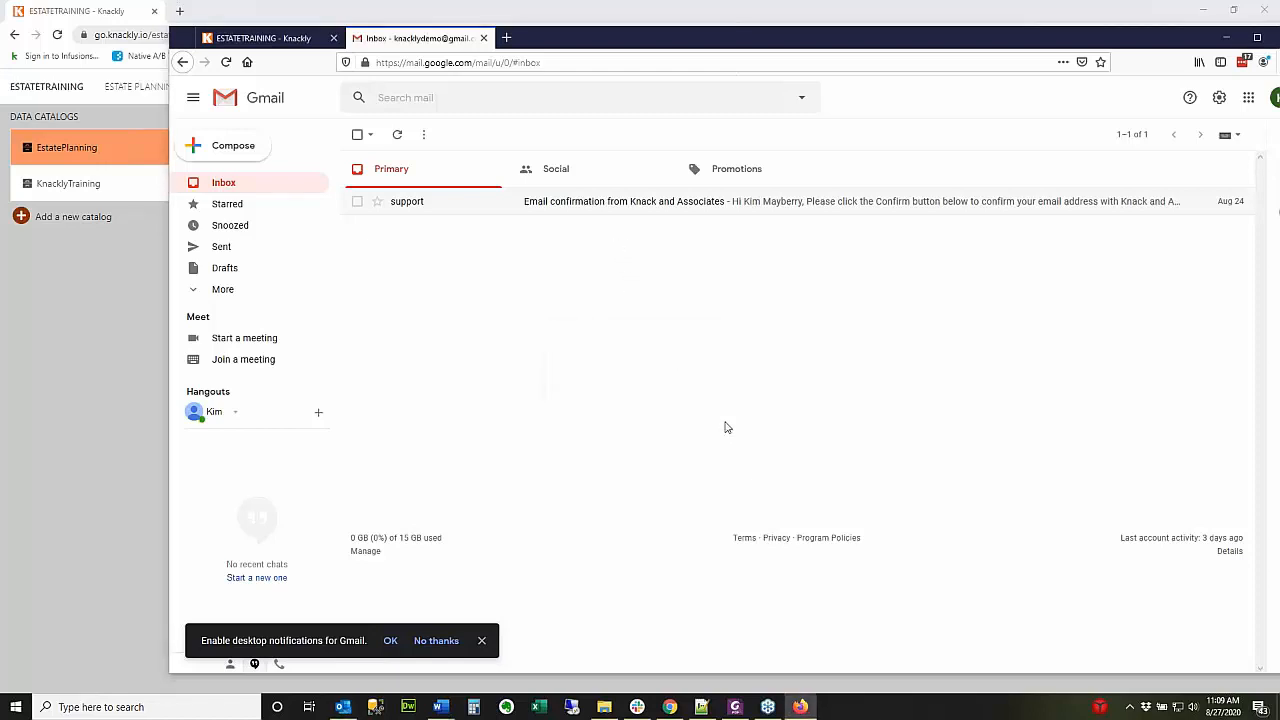
left_click(646, 390)
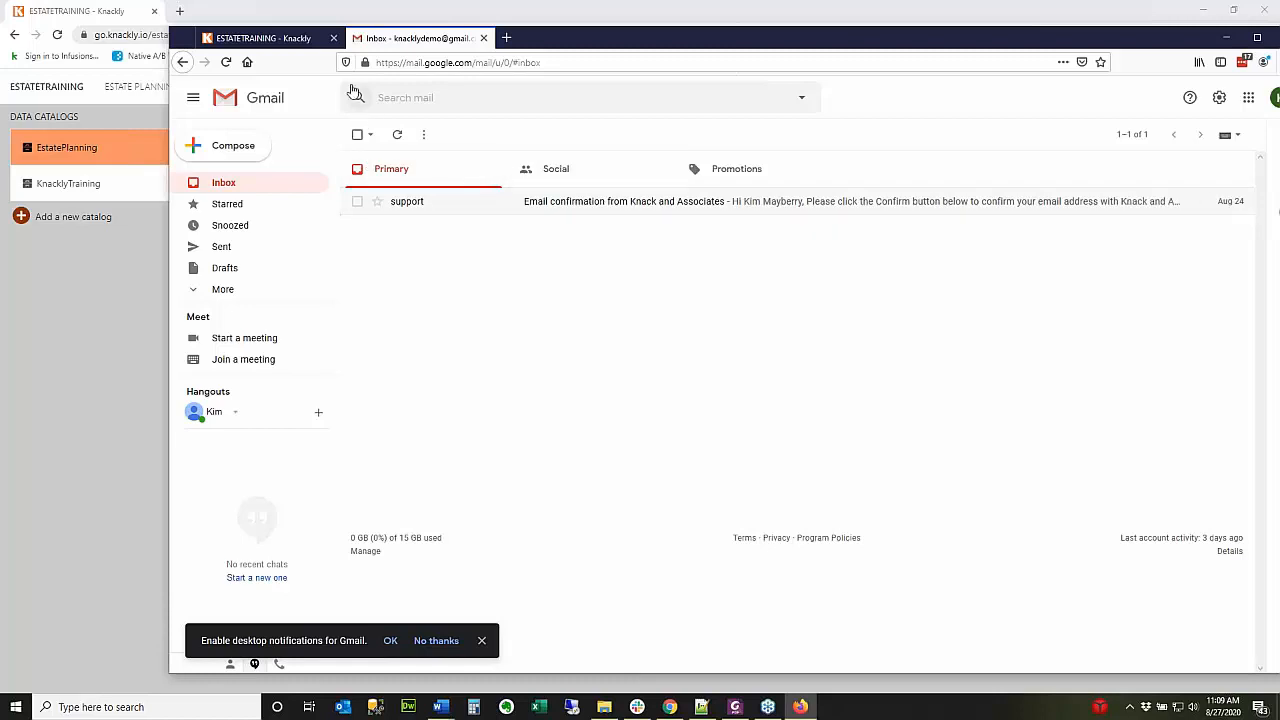
left_click(265, 39)
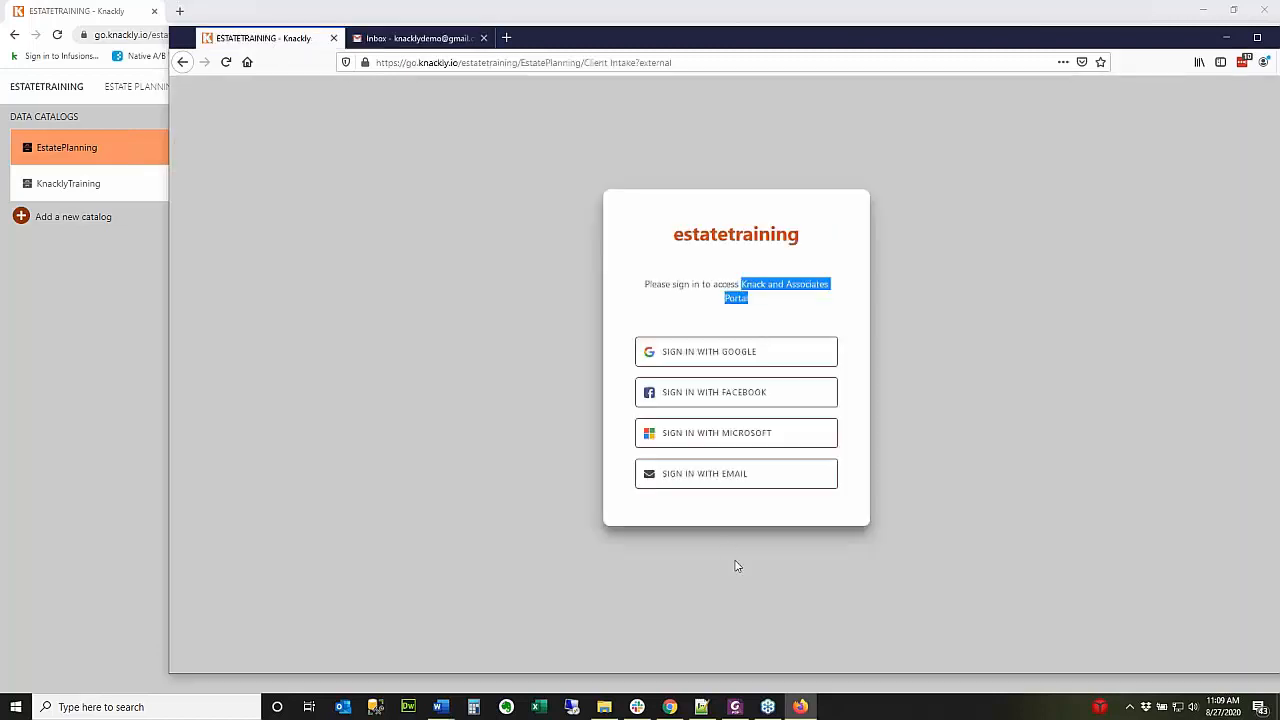
Register a new user through email sign-in, entering the client's full name and e-mail address.
left_click(693, 472)
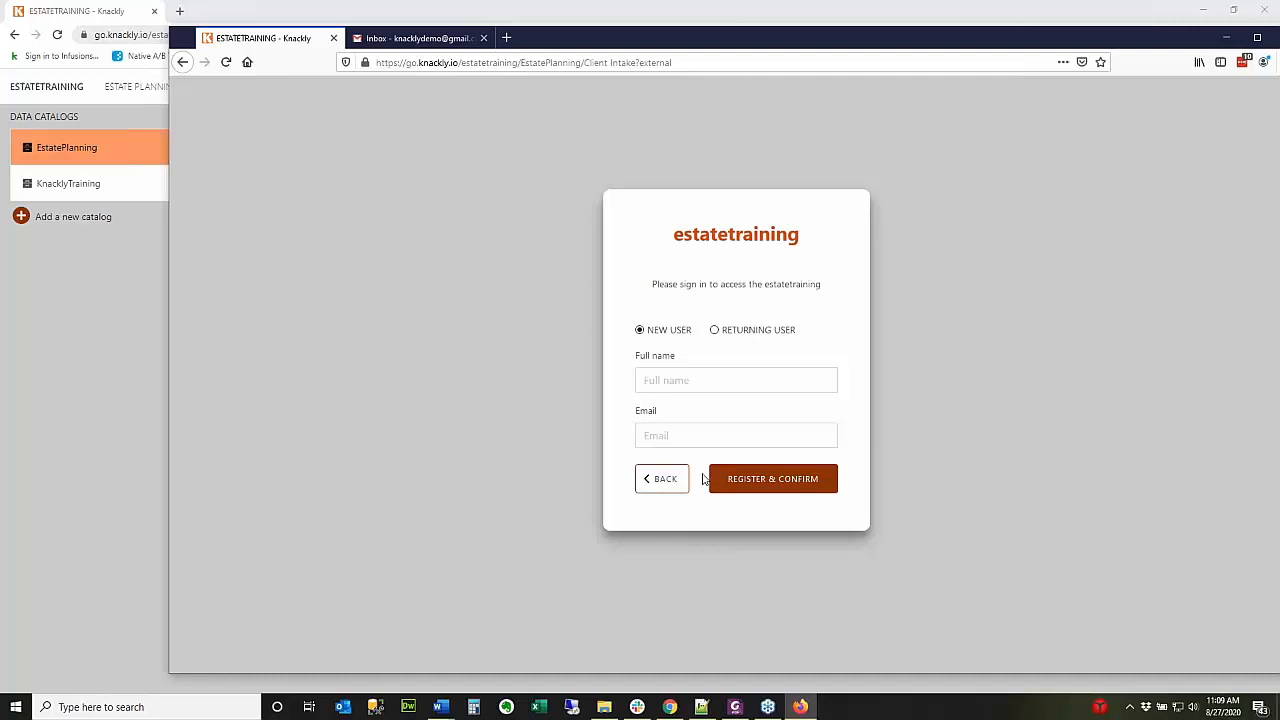
left_click(681, 382)
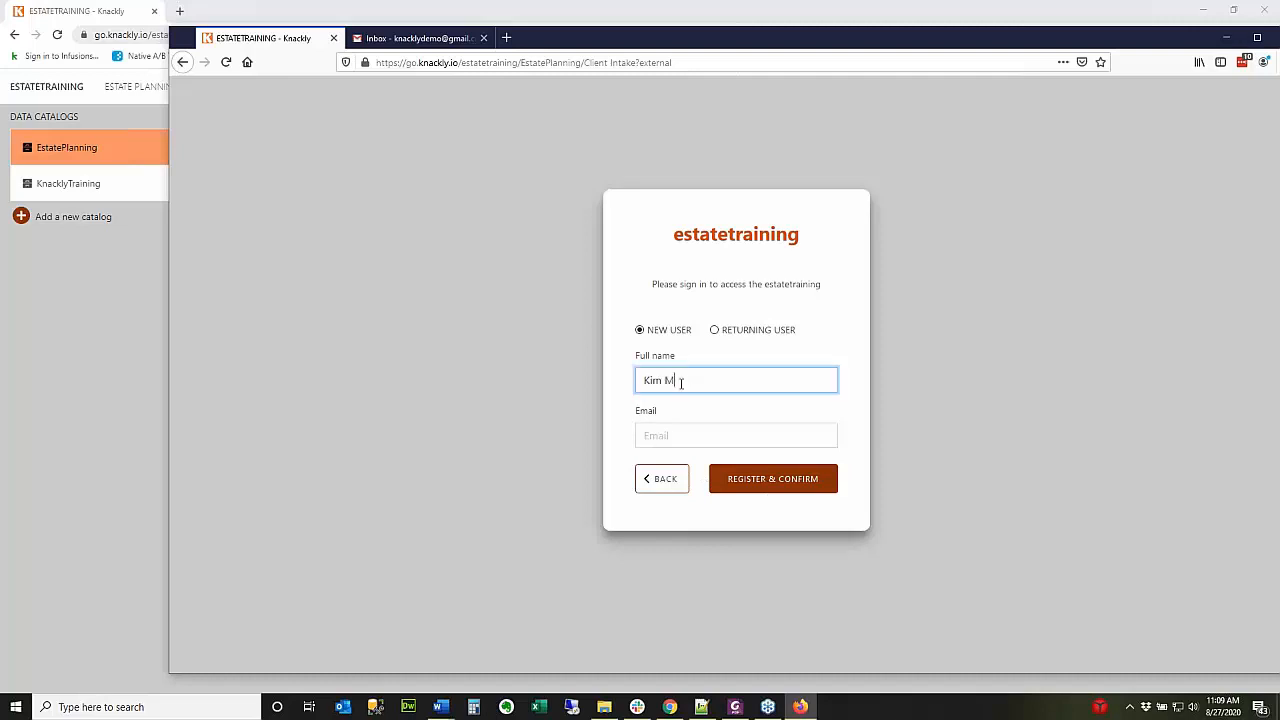
left_click(677, 436)
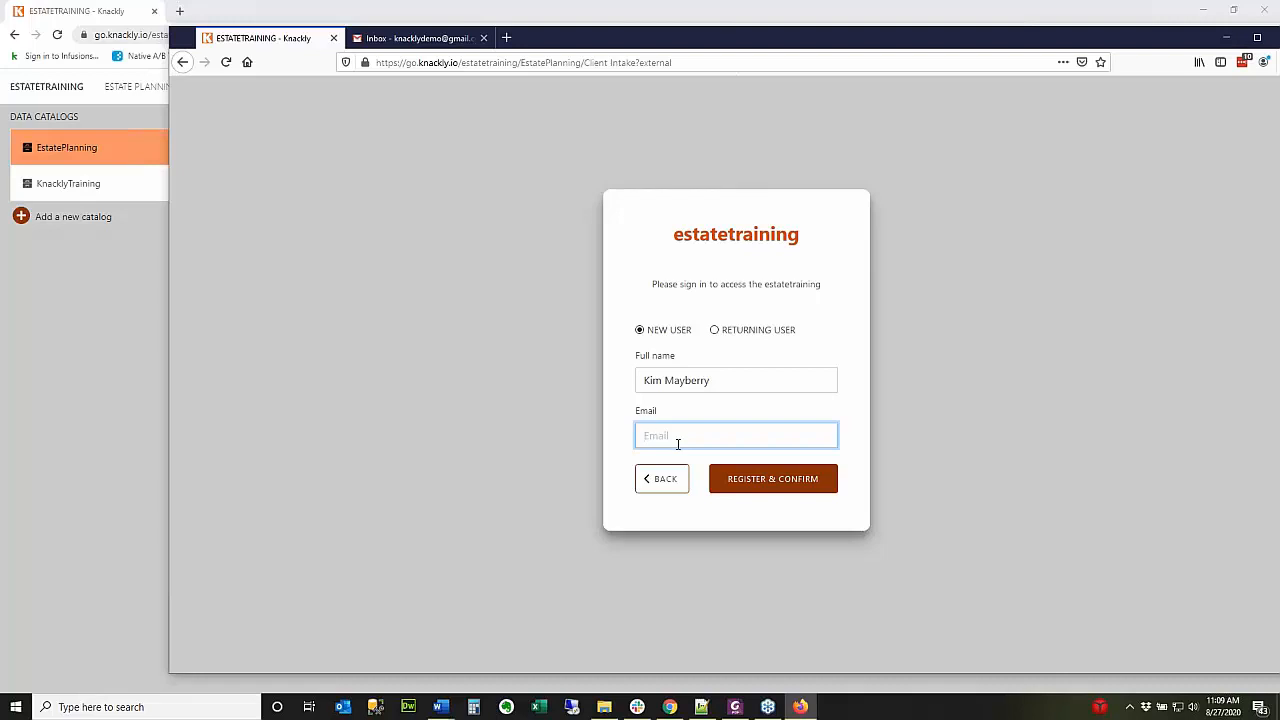
left_click(769, 480)
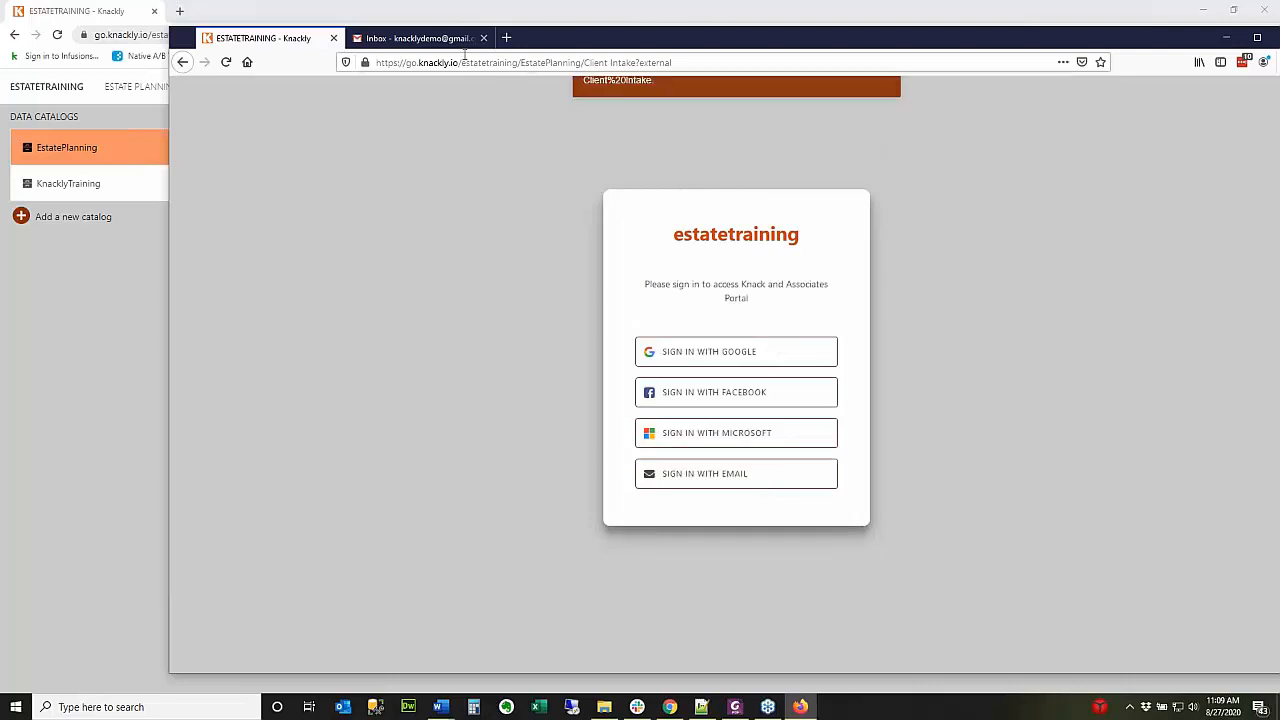
Reload Gmail, open the estatetraining email under Promotions, and follow its Confirm link.
left_click(418, 40)
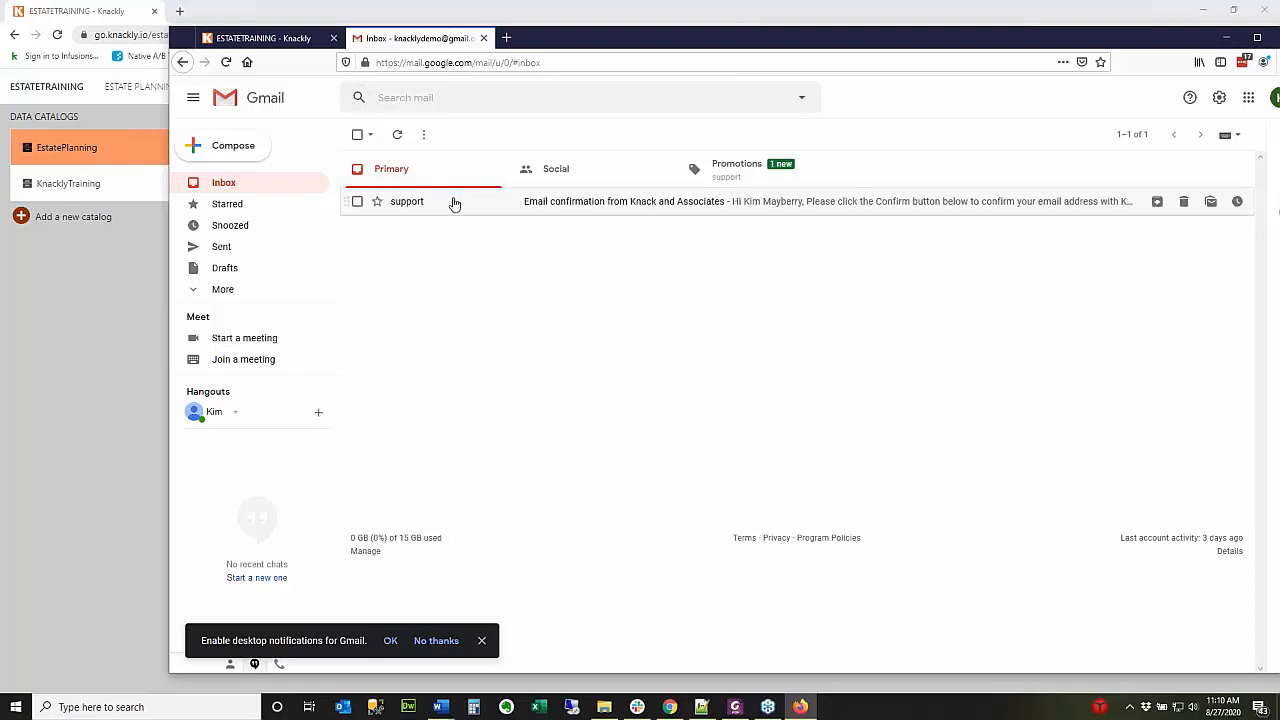
left_click(227, 63)
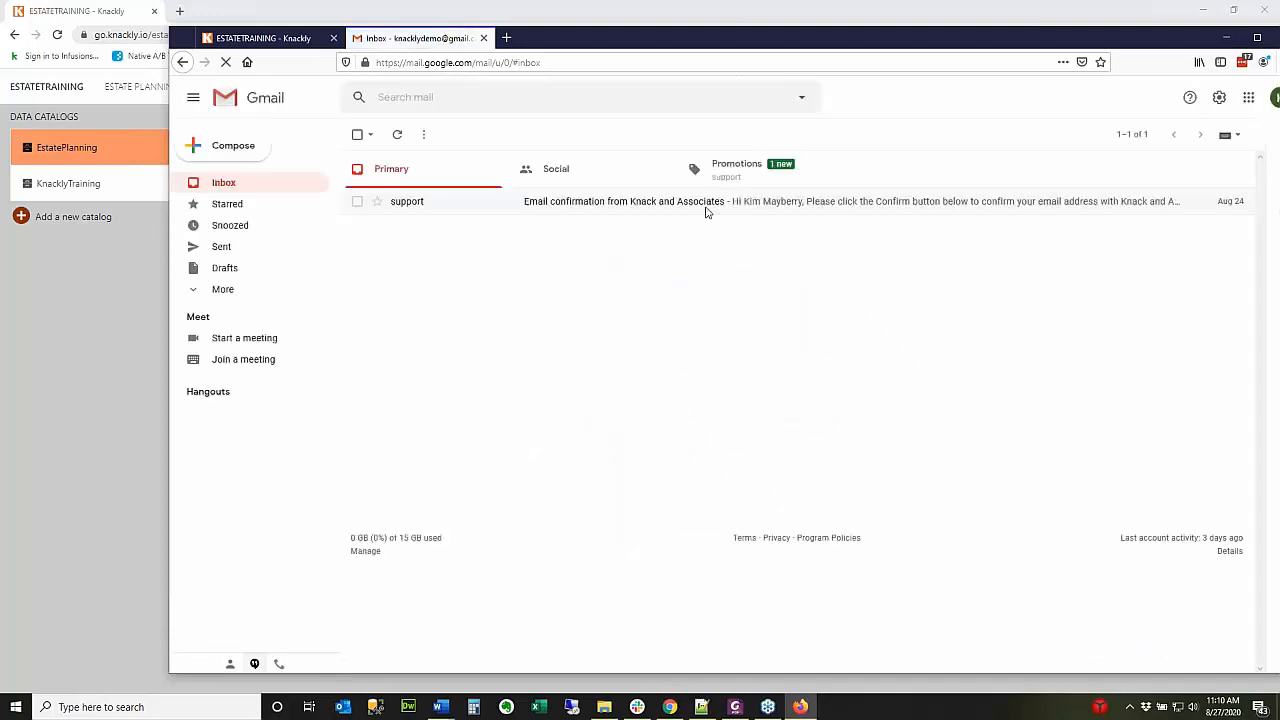
left_click(725, 177)
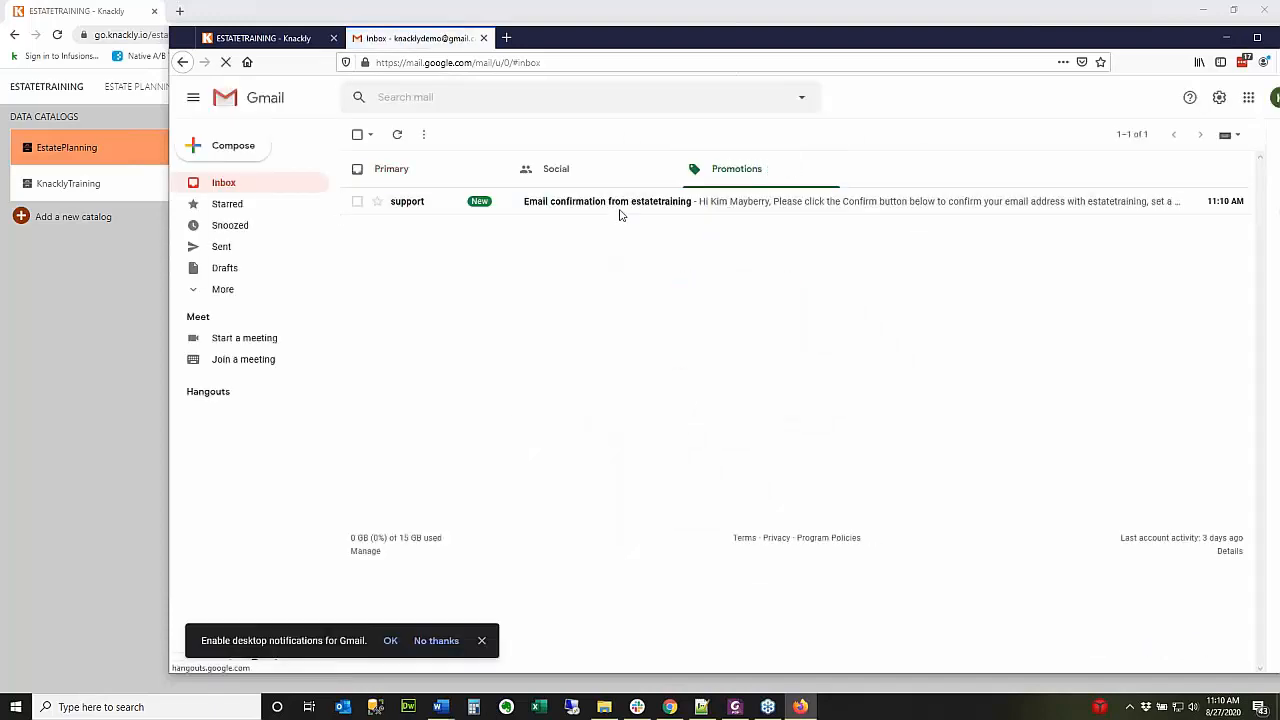
left_click(677, 204)
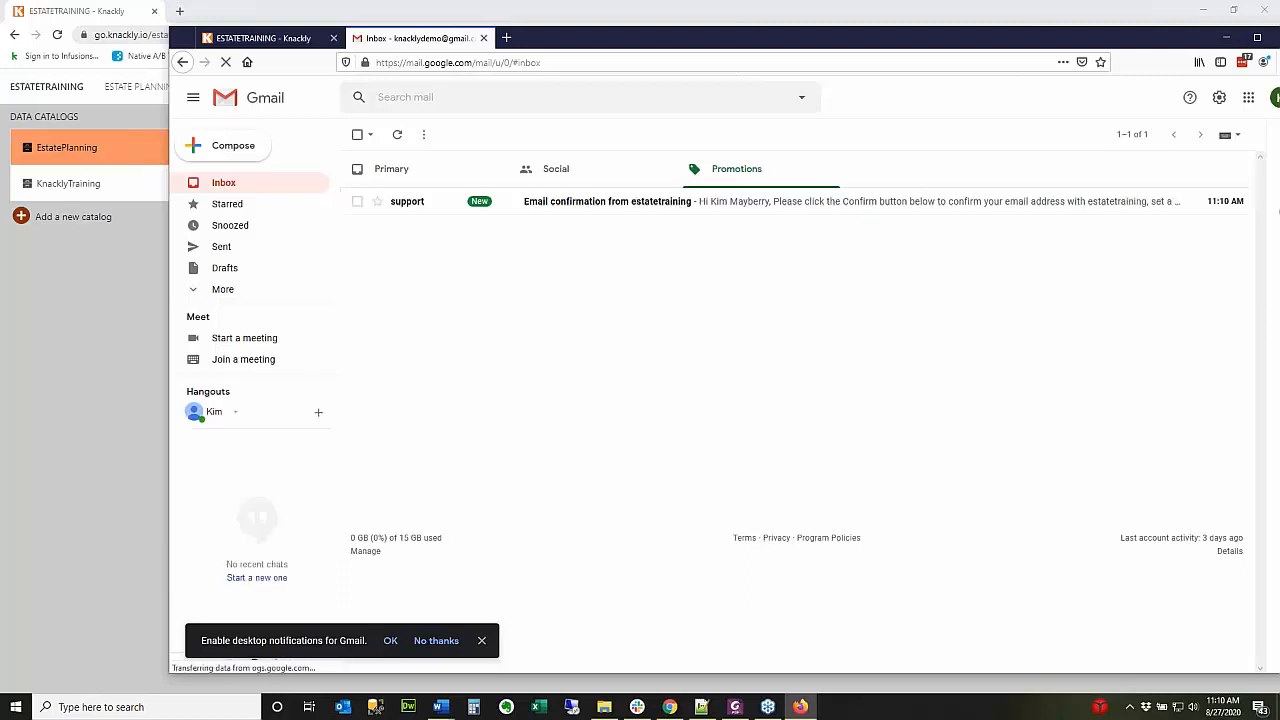
left_click(797, 428)
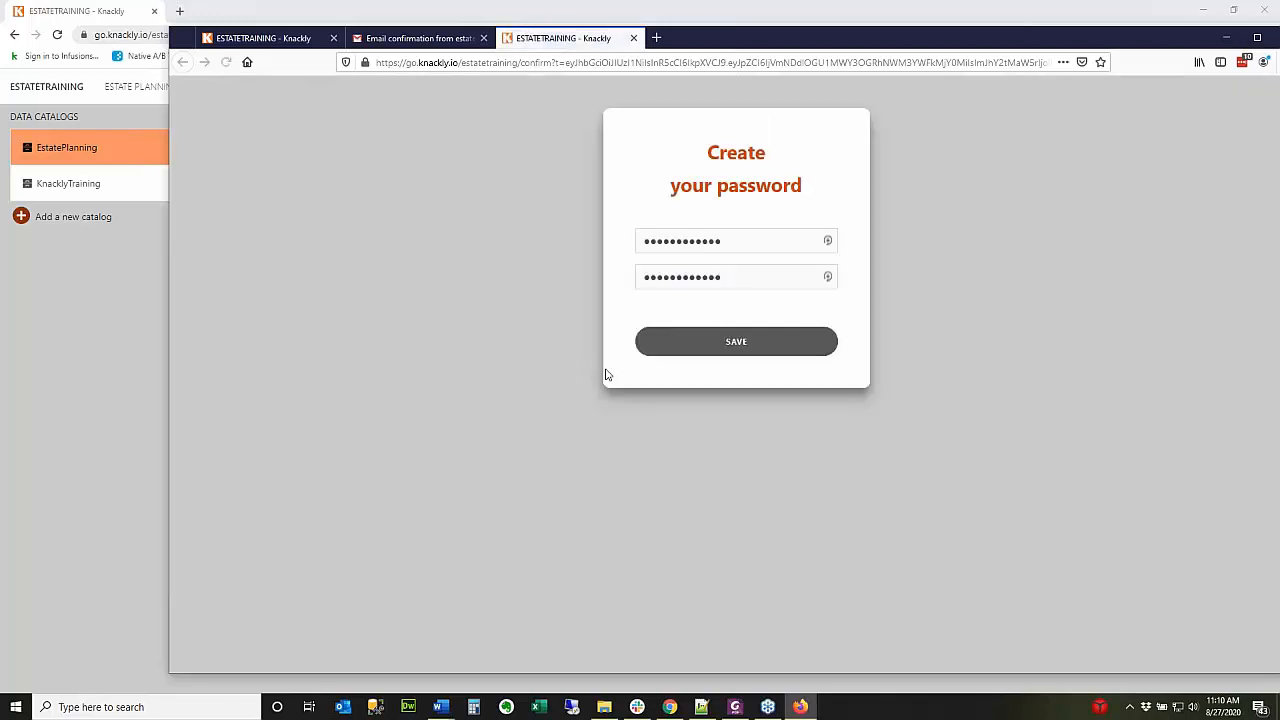
Save the new client password and accept the Terms of Service.
left_click_drag(746, 240, 580, 243)
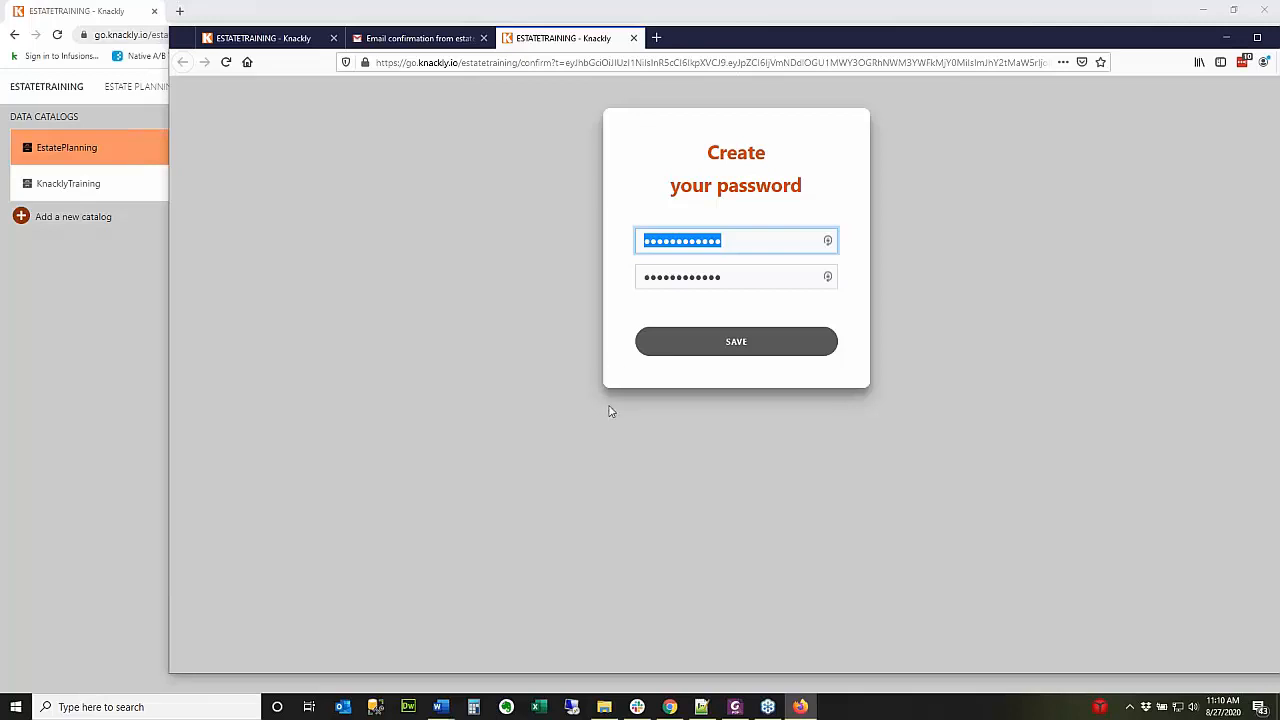
left_click(715, 349)
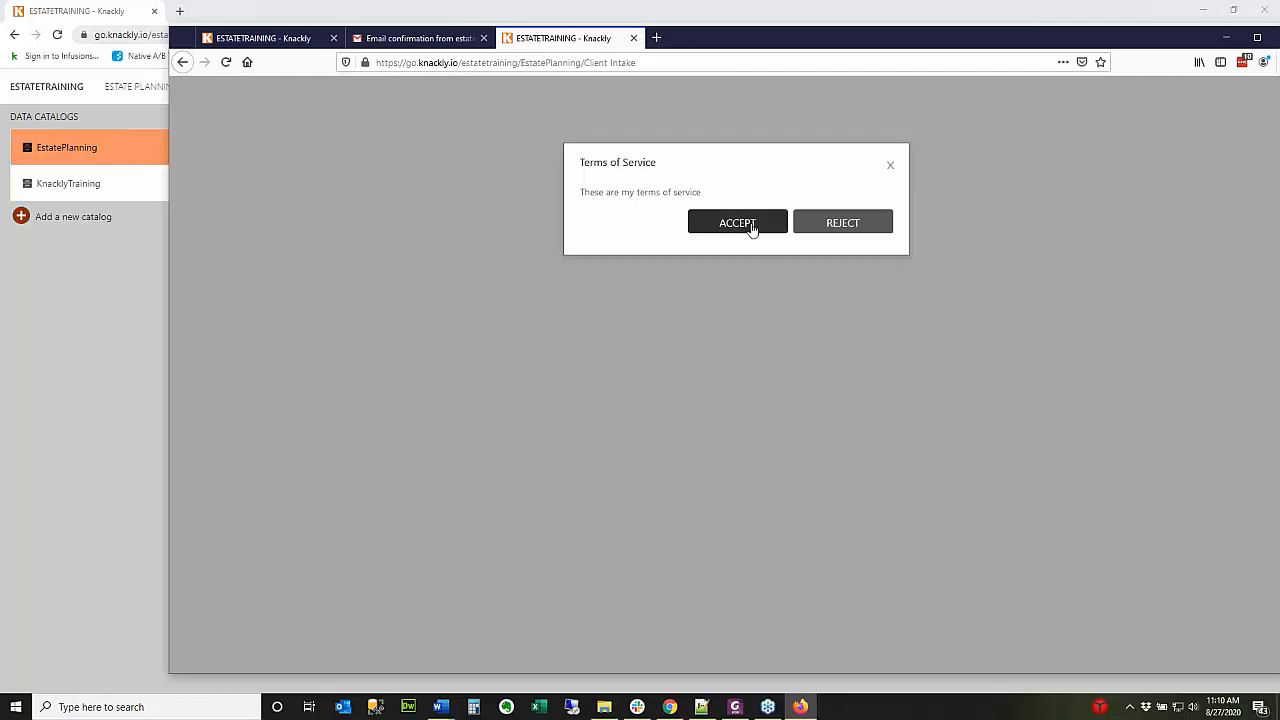
left_click(751, 230)
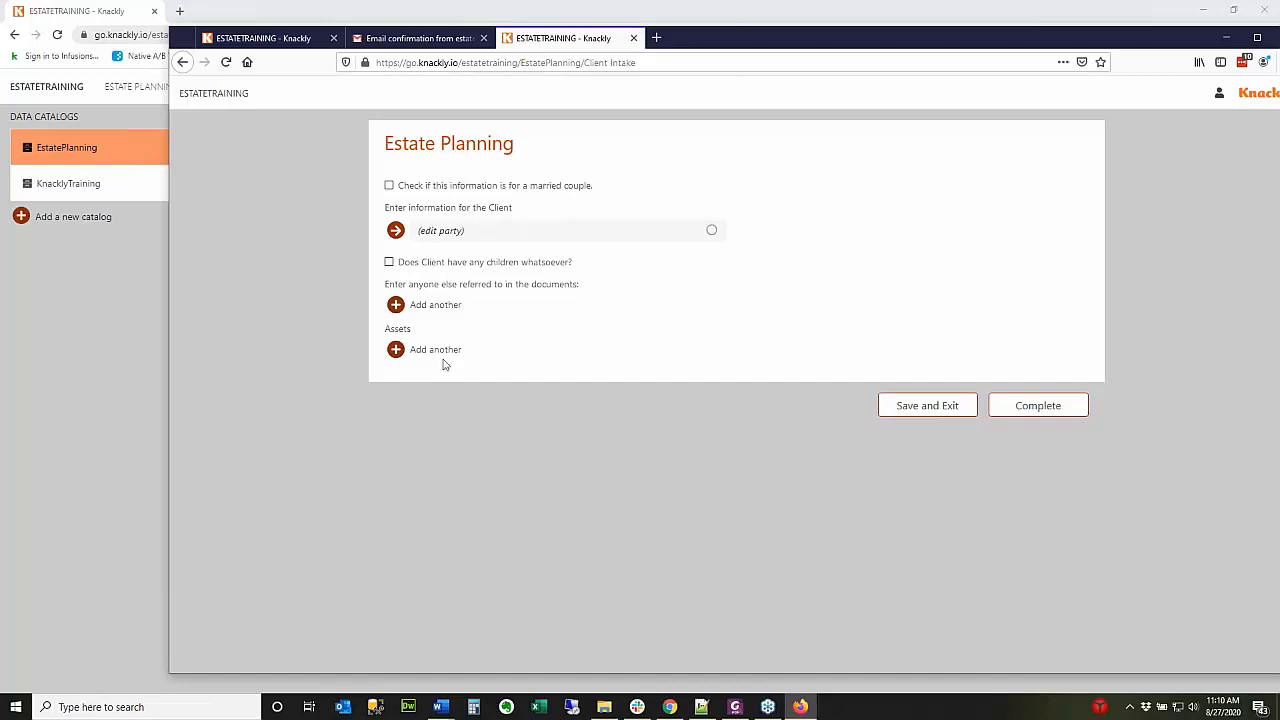
Mark the intake as a married couple and enter the client's first name with male gender.
left_click(389, 186)
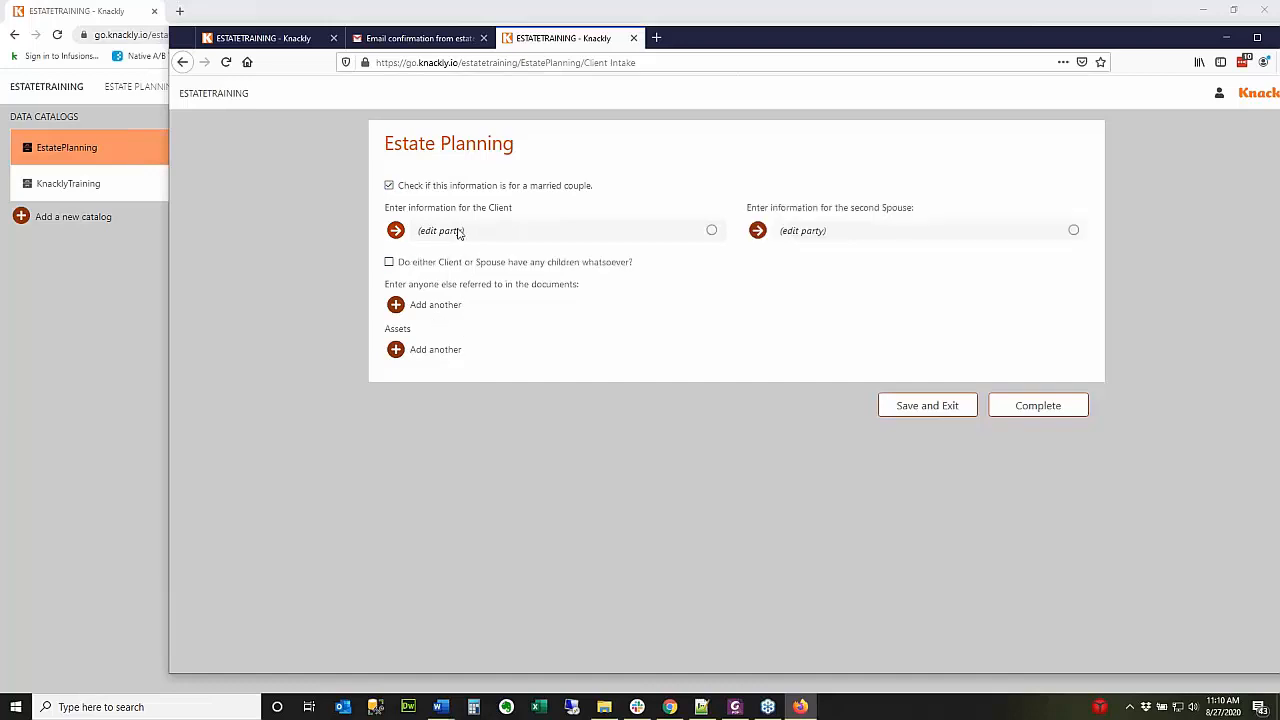
left_click(459, 231)
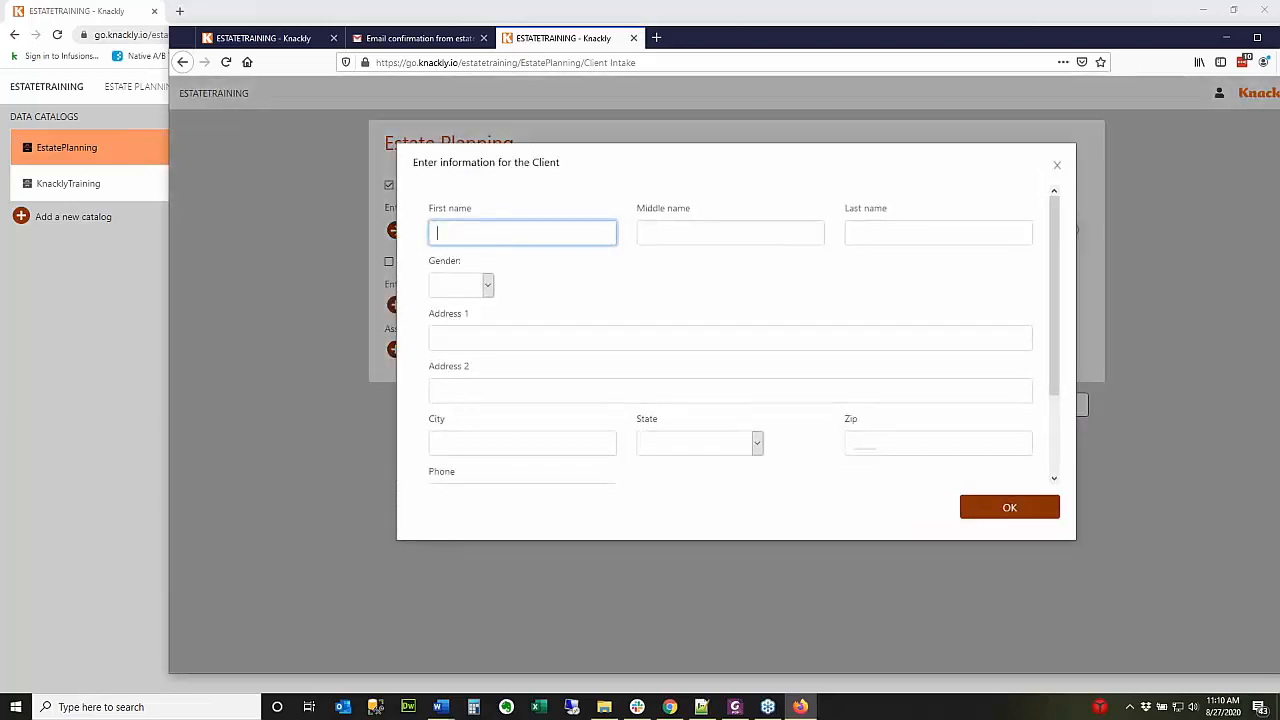
type("Jo")
key("Tab")
key("Tab")
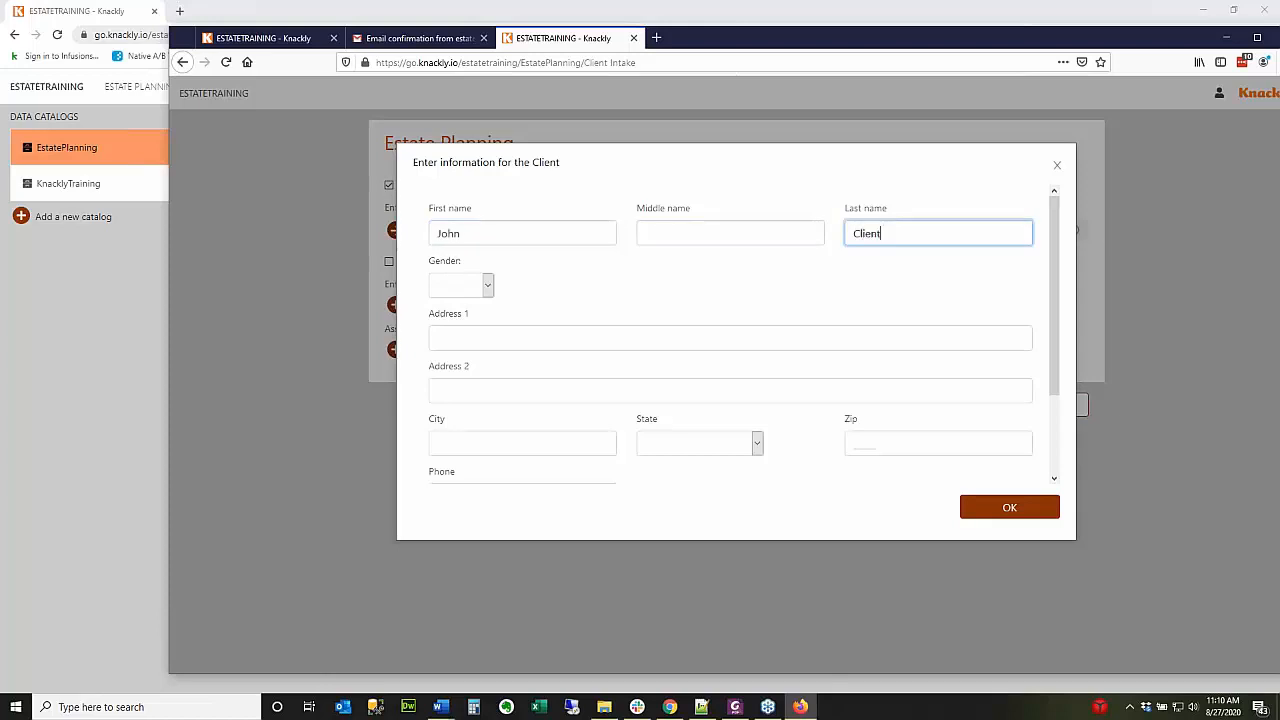
left_click(470, 288)
left_click(455, 335)
scroll(461, 341, "down", 2)
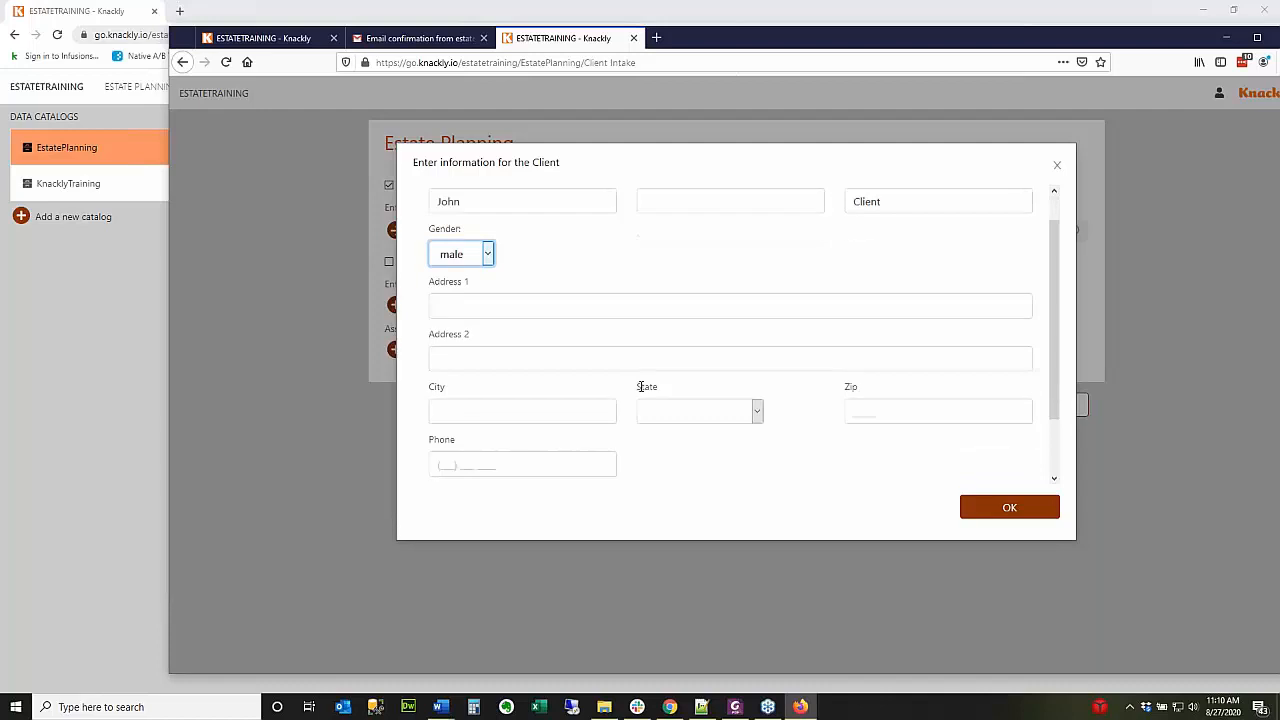
left_click(993, 510)
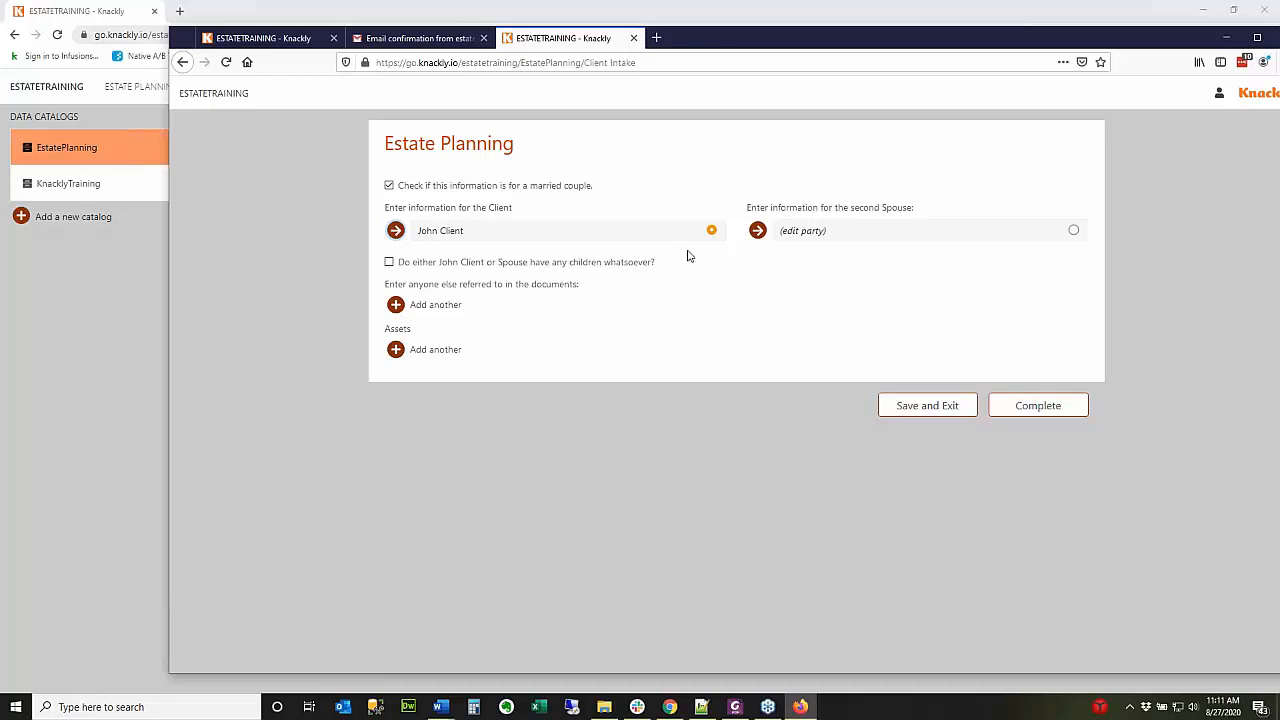
Enter the second spouse as female with last name 'Client' and the client's address.
left_click(826, 236)
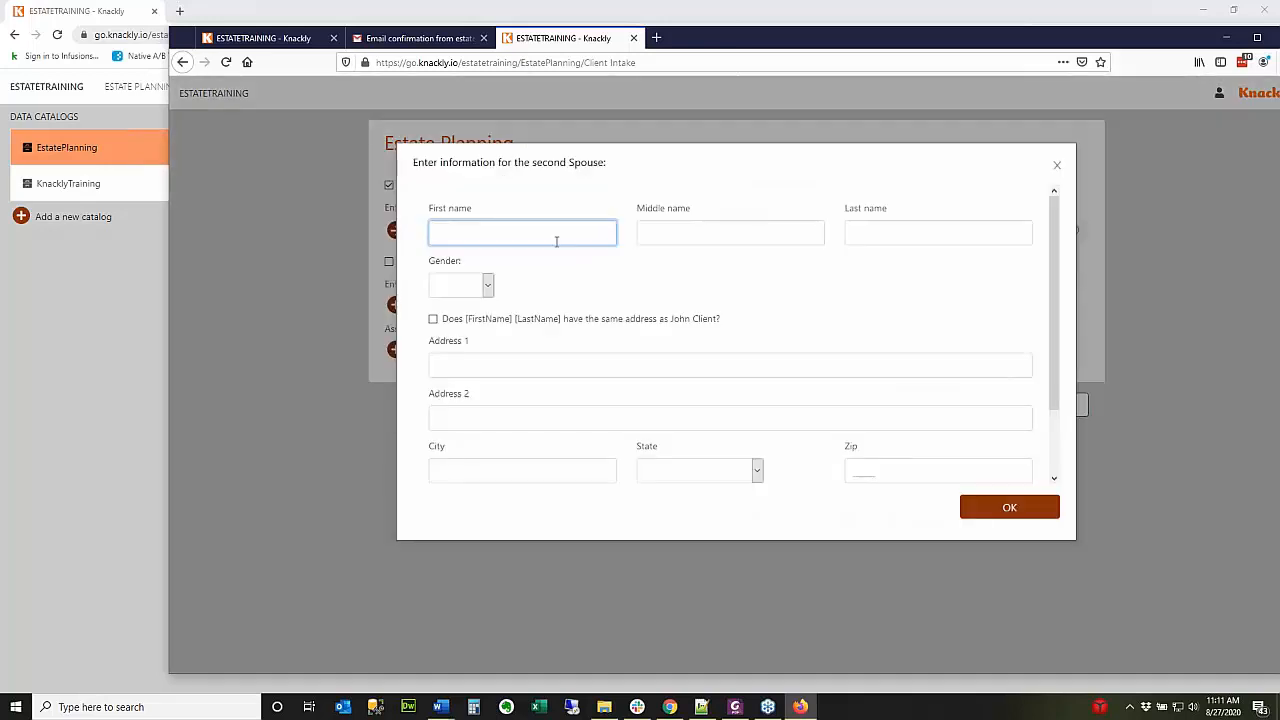
type("Jane")
key("Tab")
key("Tab")
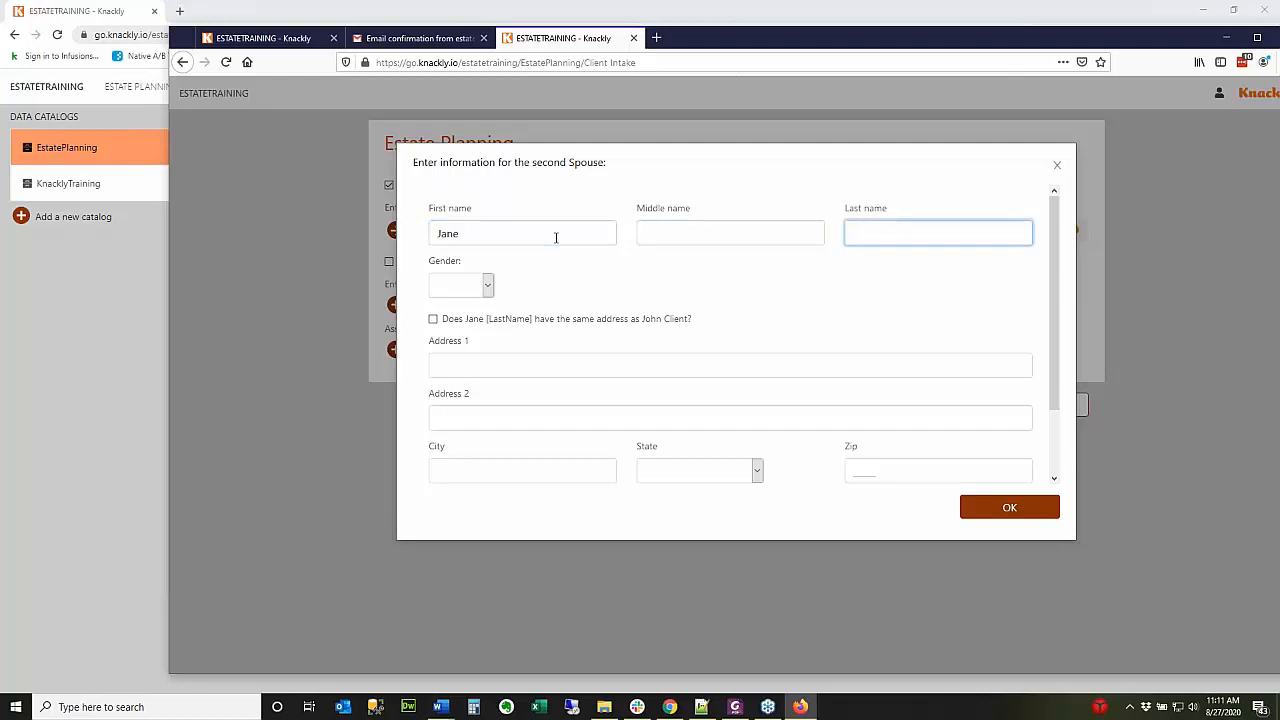
type("Smith")
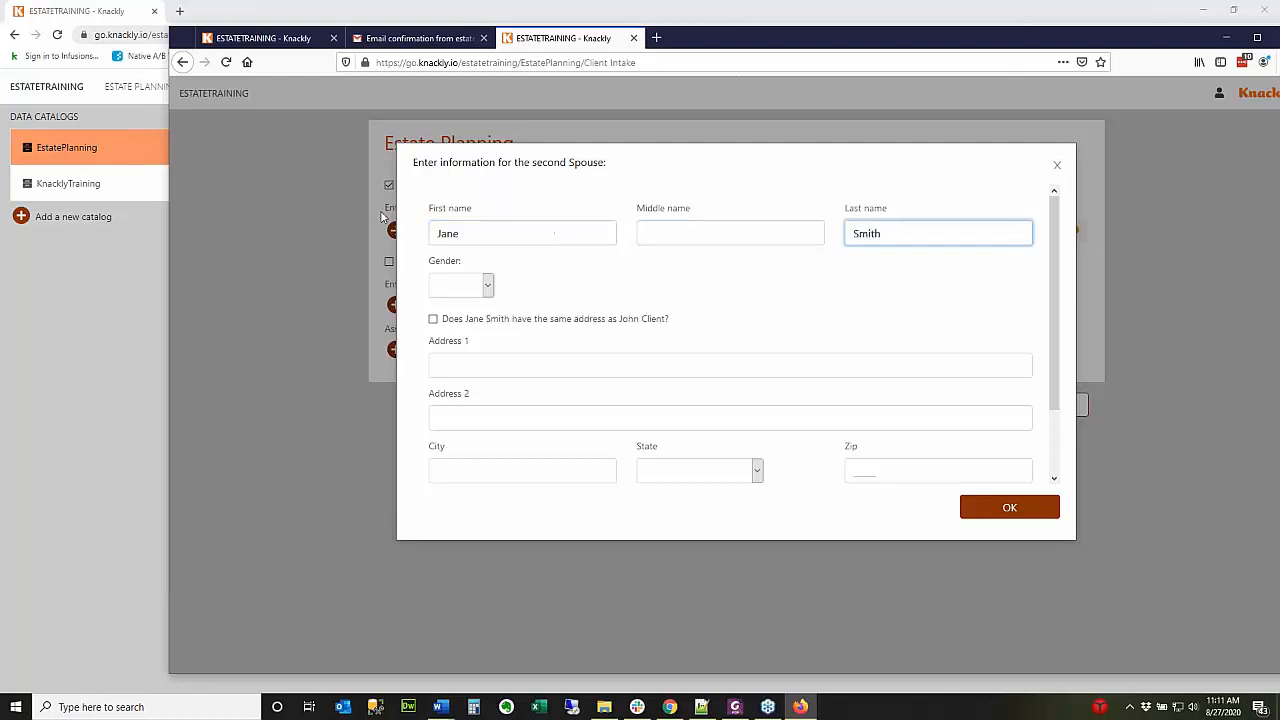
left_click(486, 286)
left_click(463, 355)
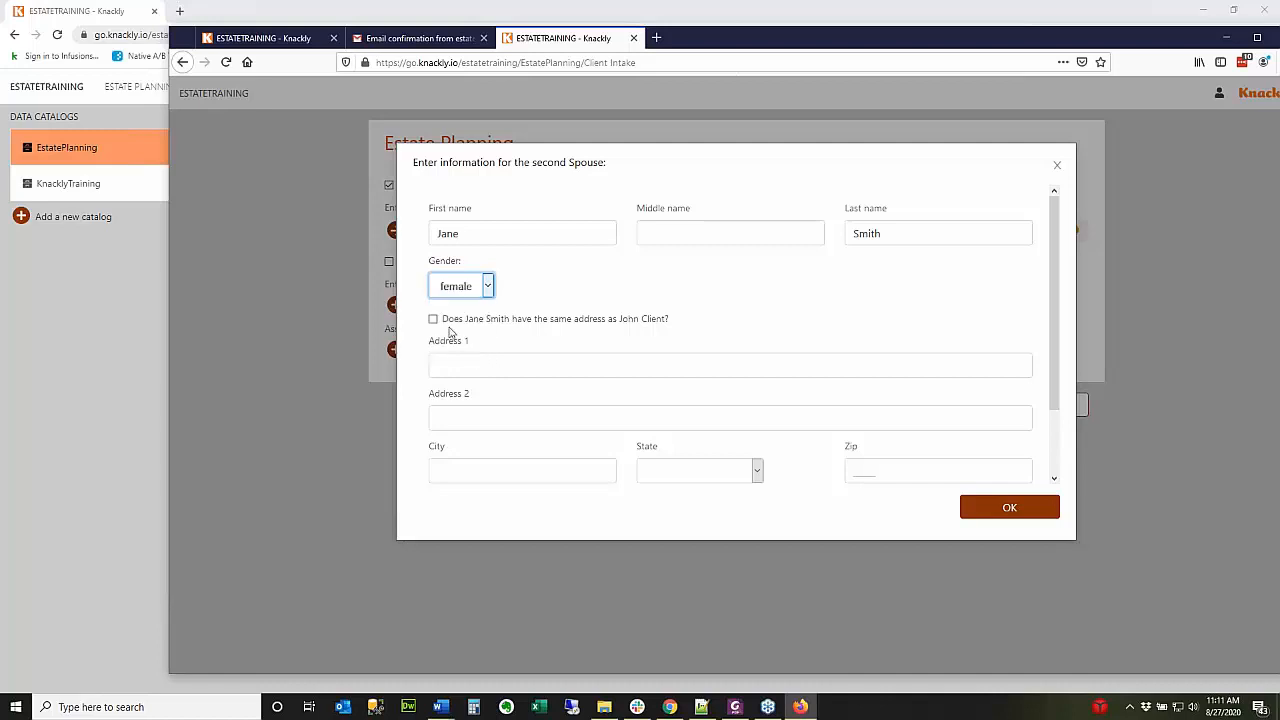
left_click_drag(938, 238, 831, 234)
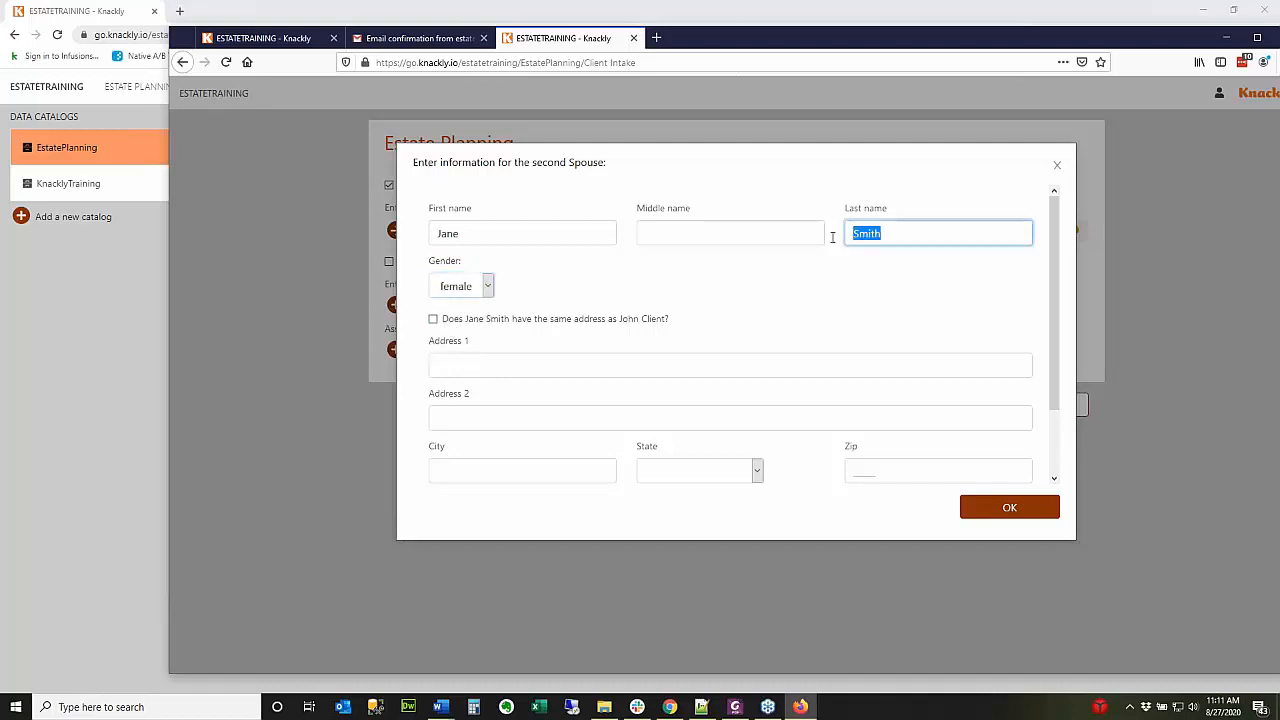
type("Client")
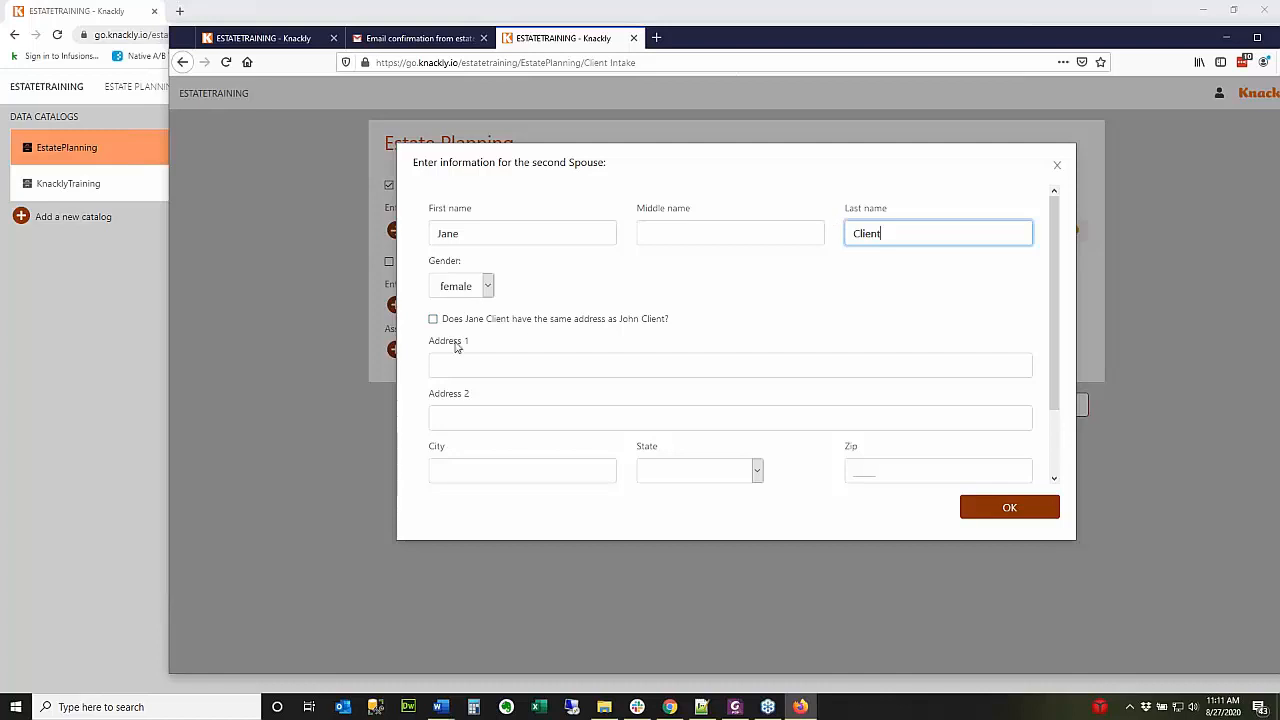
left_click(433, 319)
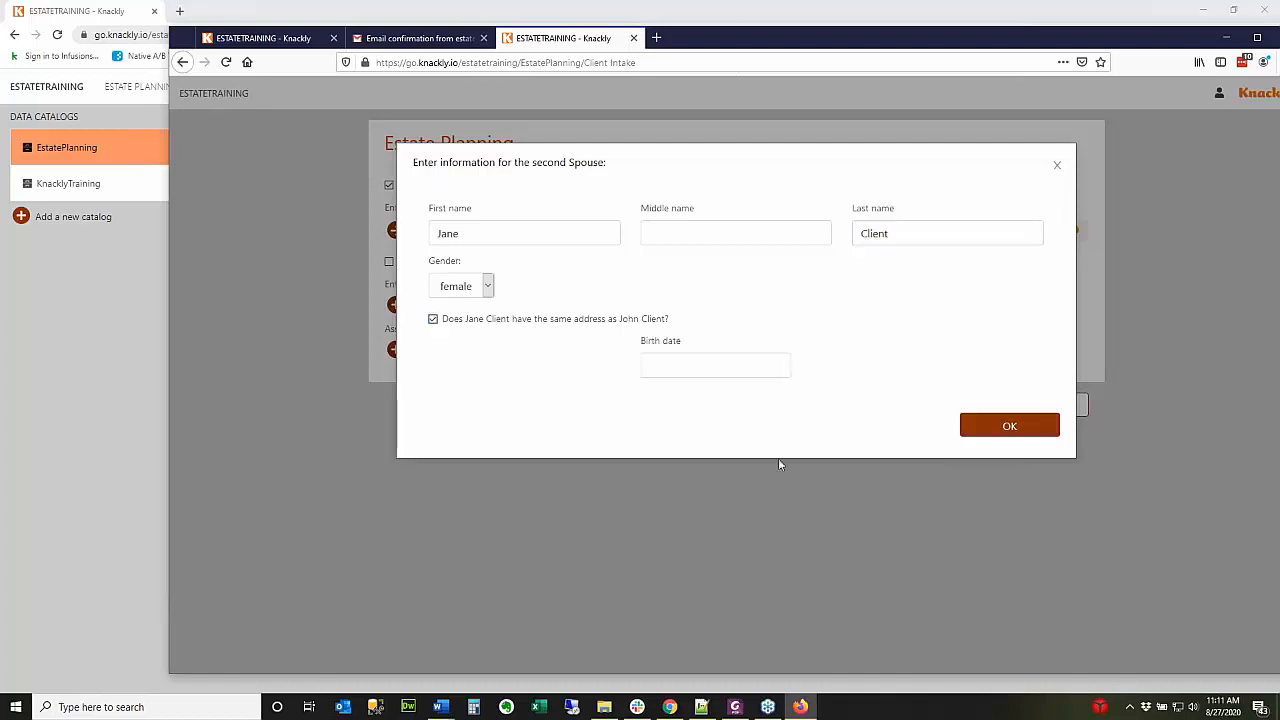
left_click(978, 432)
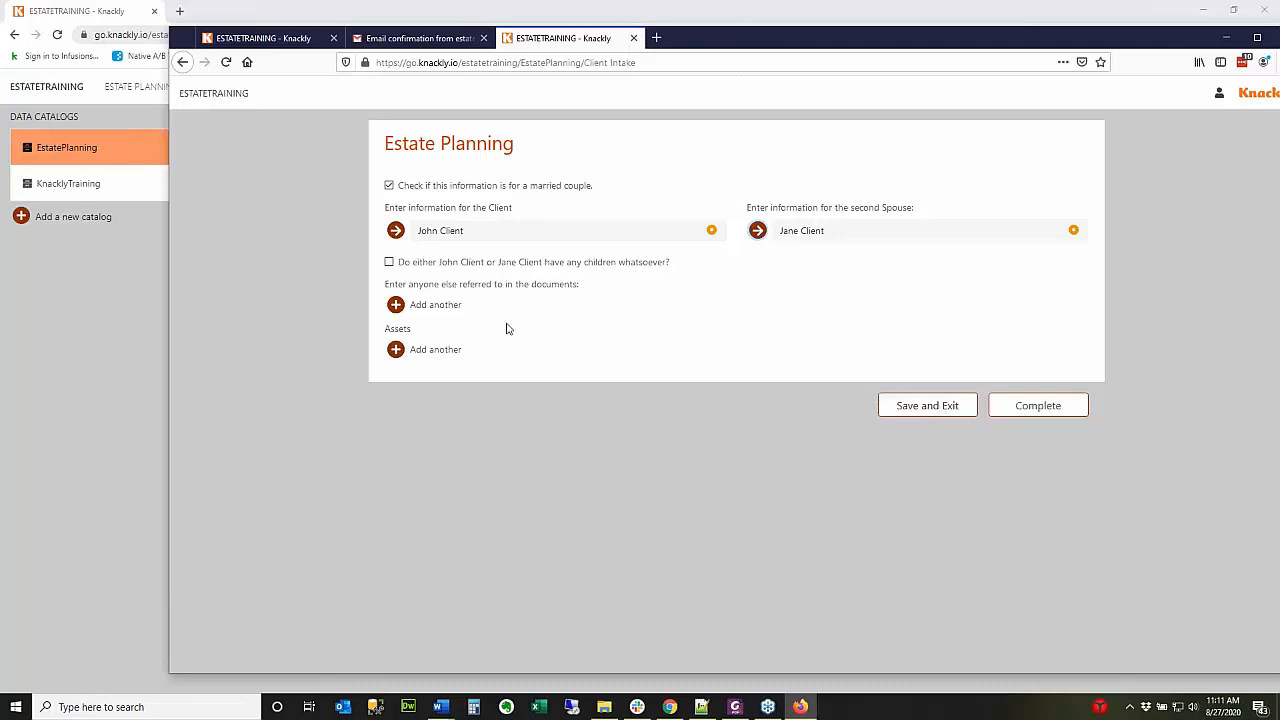
Add a jointly owned Bank of America checking asset with the note 'This is a test'.
left_click(396, 350)
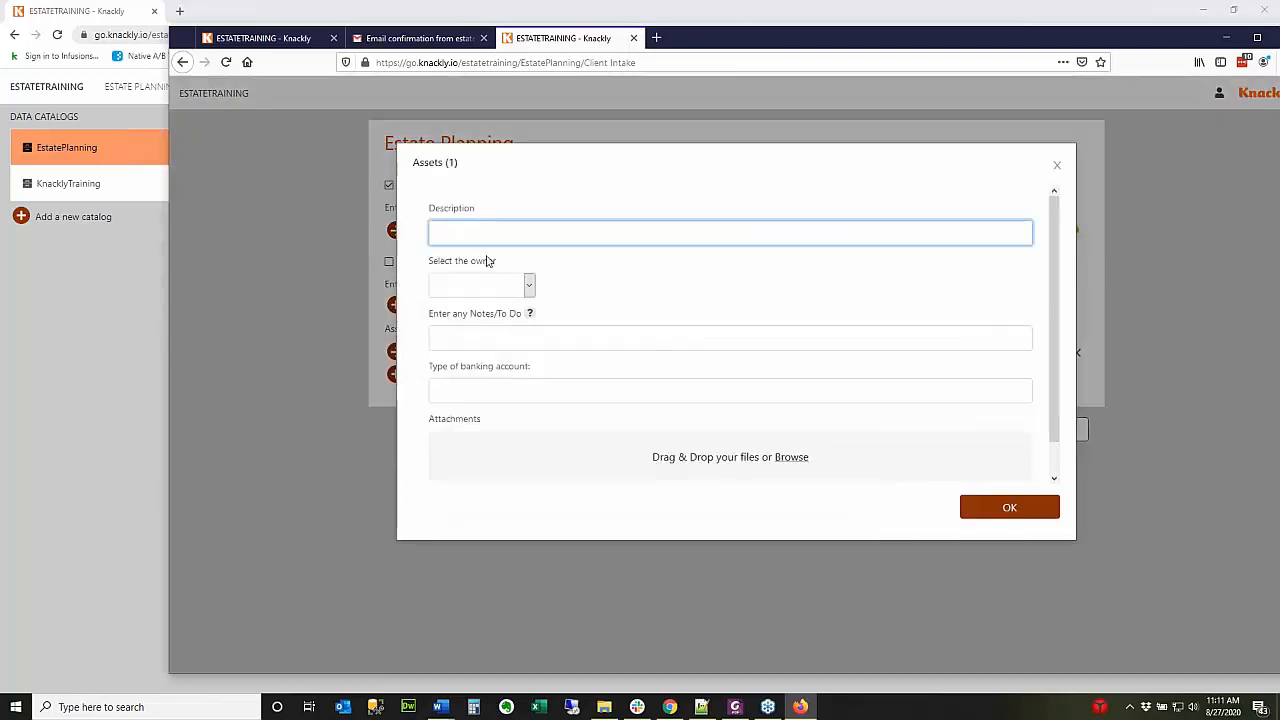
type("Bank of America")
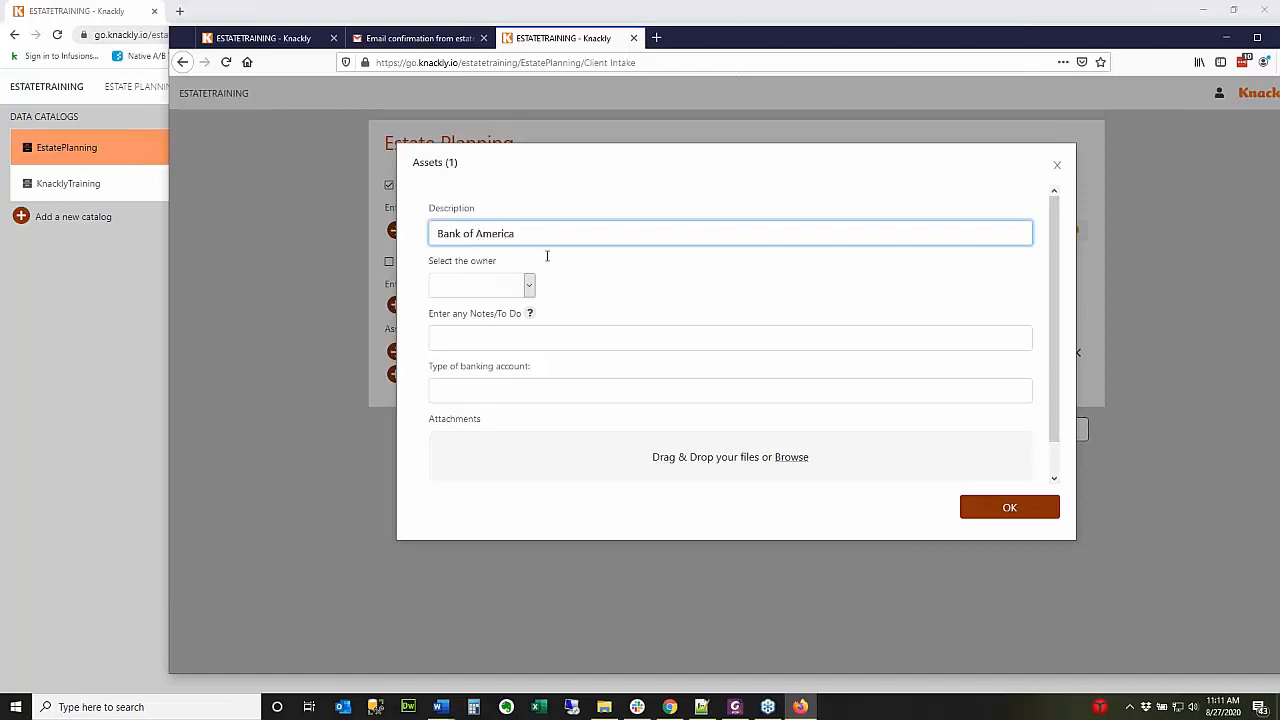
left_click(529, 286)
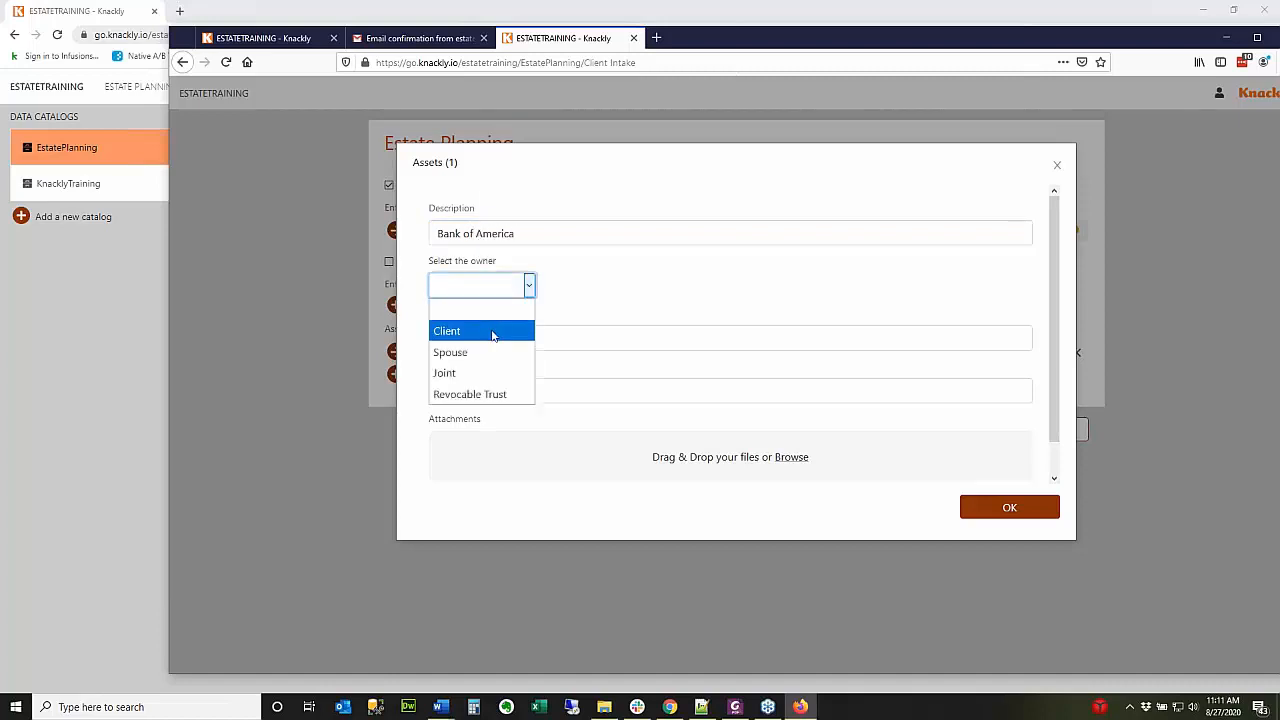
left_click(465, 371)
left_click(506, 337)
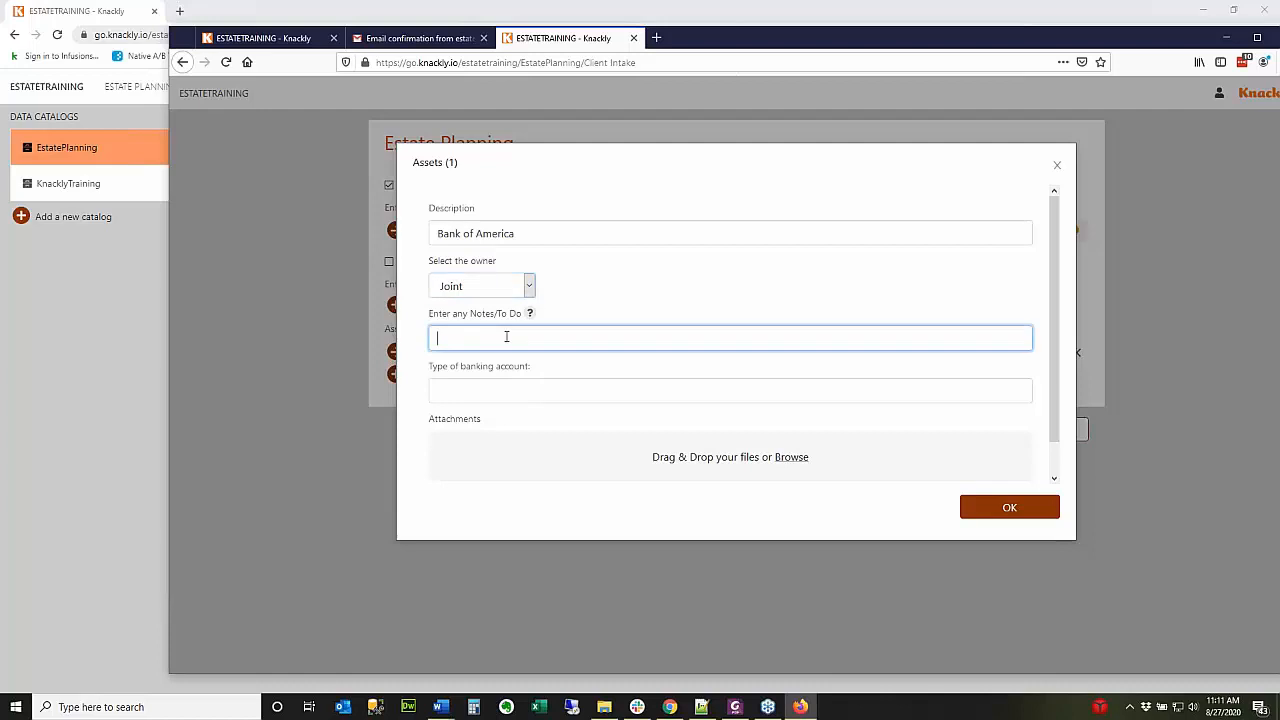
left_click(530, 313)
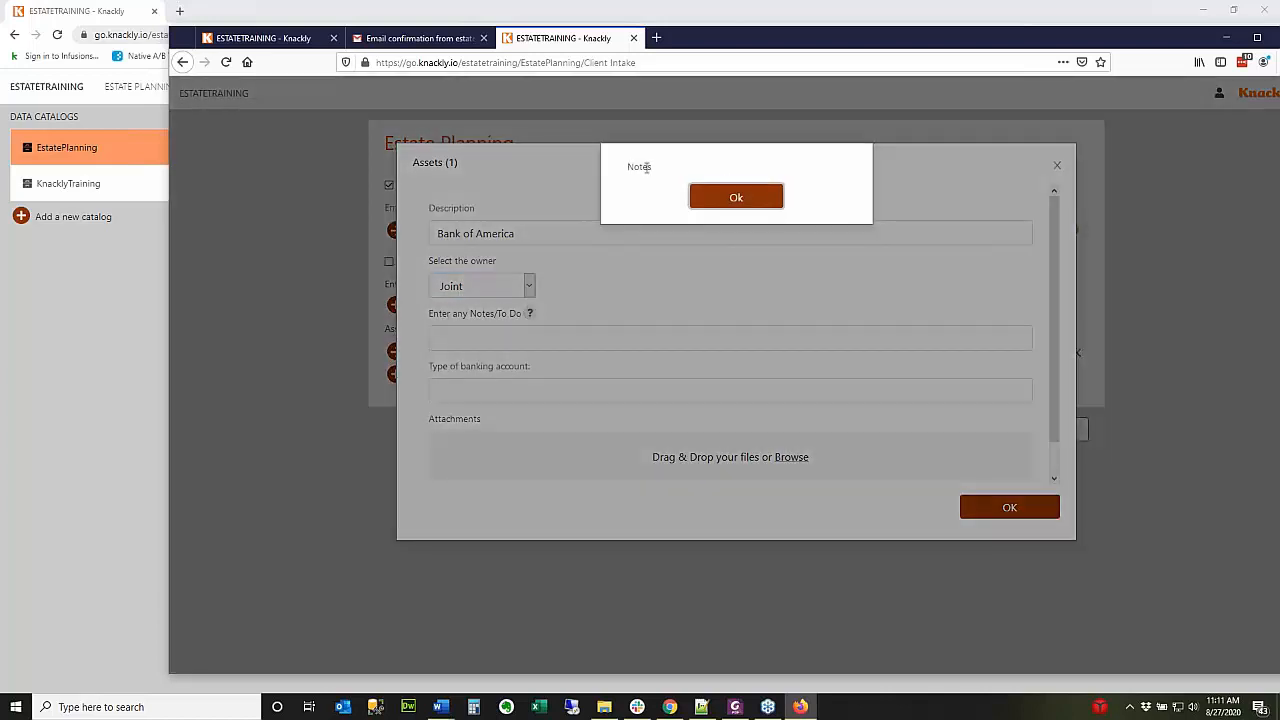
left_click(735, 197)
left_click(452, 336)
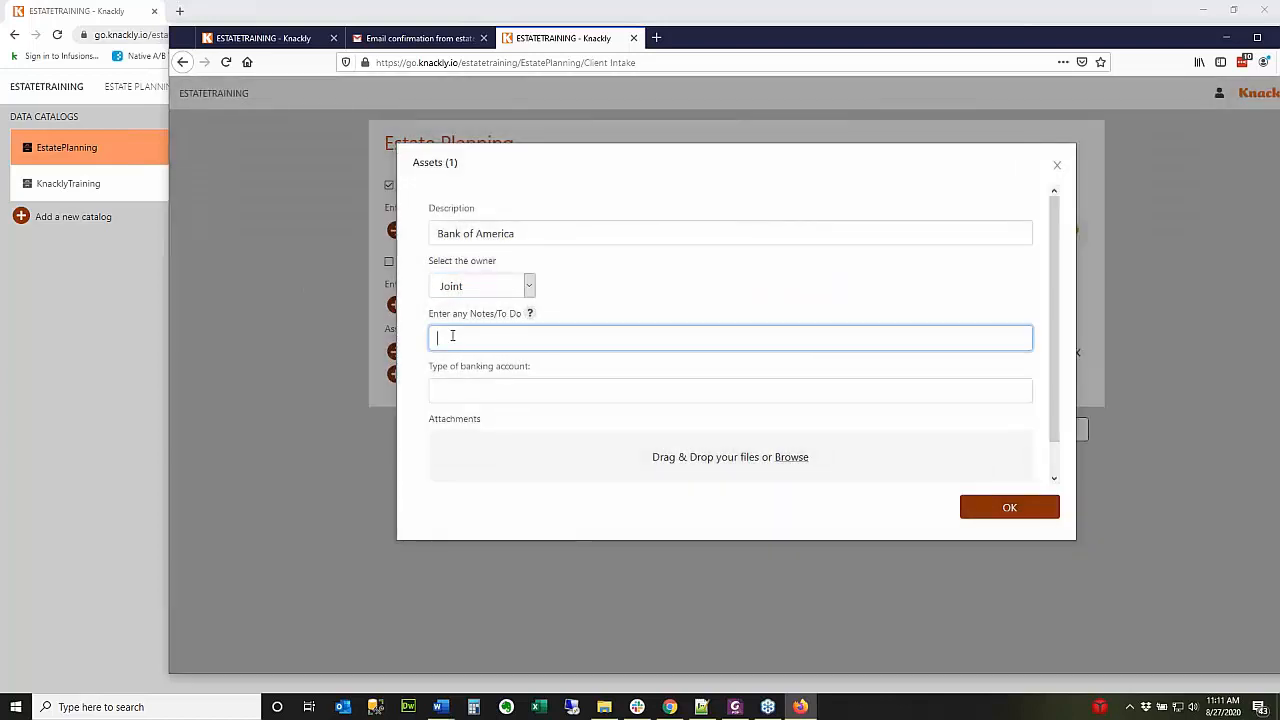
type("This is a test")
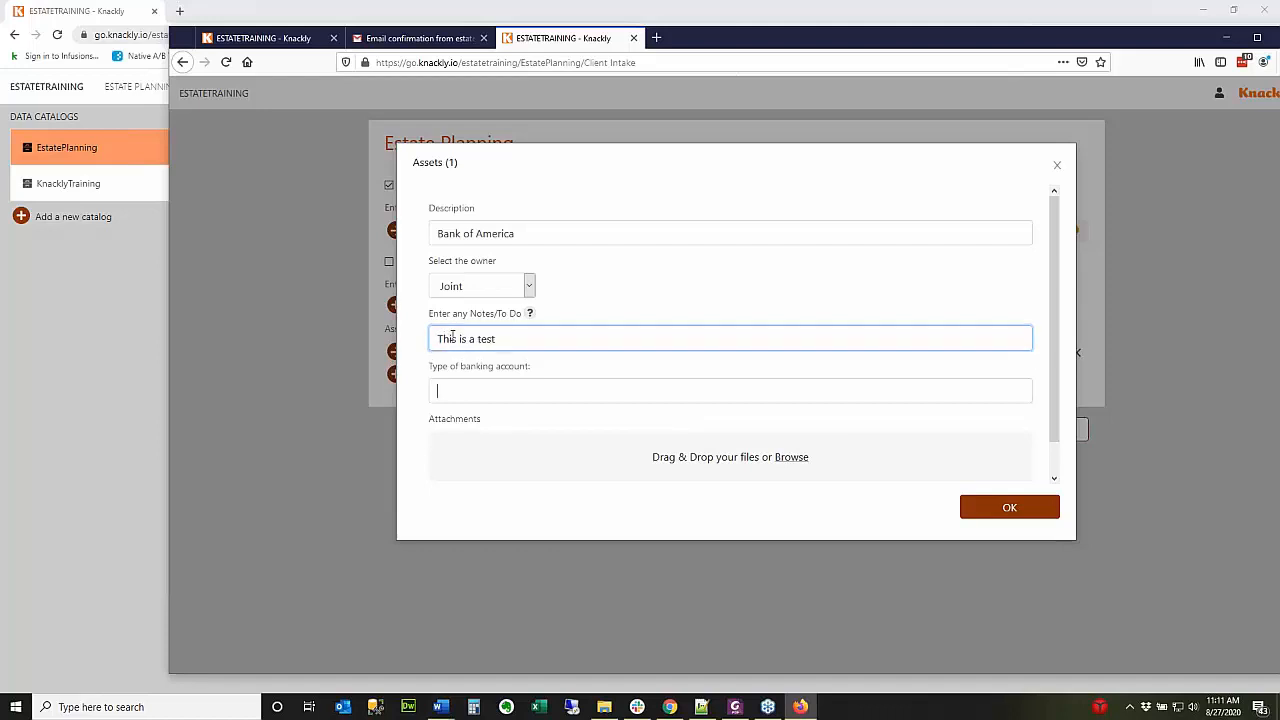
key("Tab")
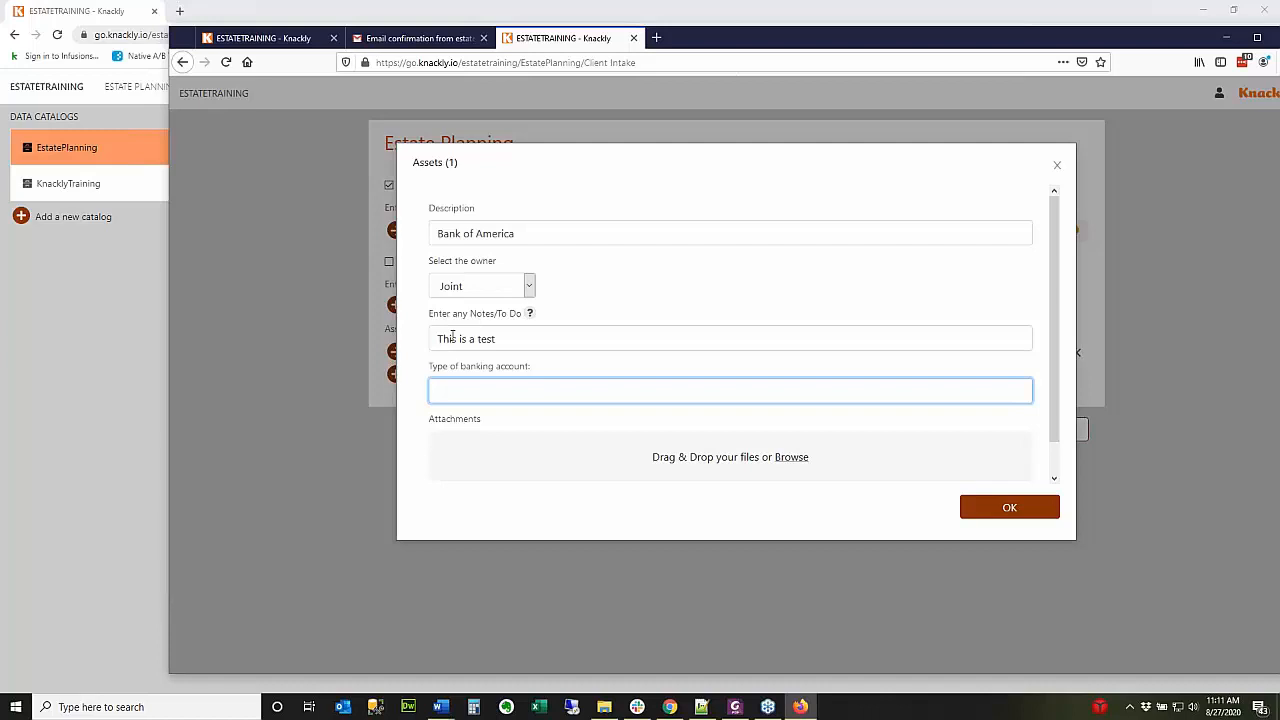
type("Checking")
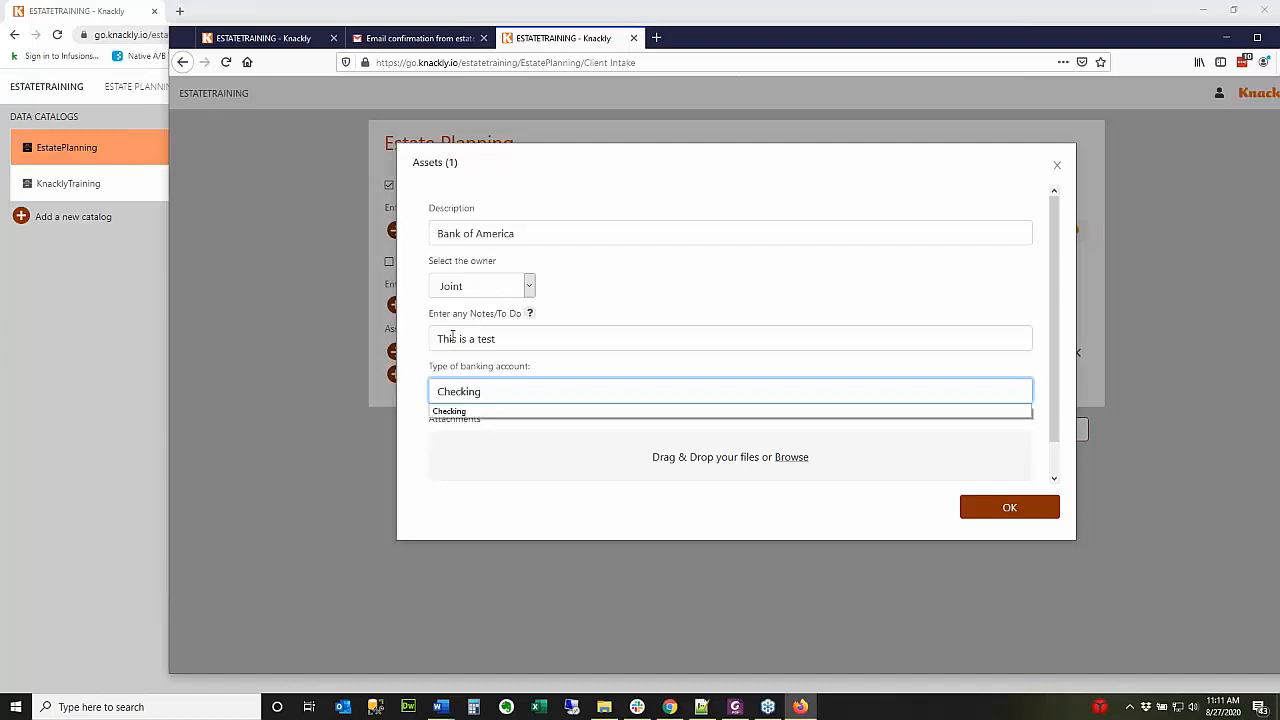
left_click(489, 506)
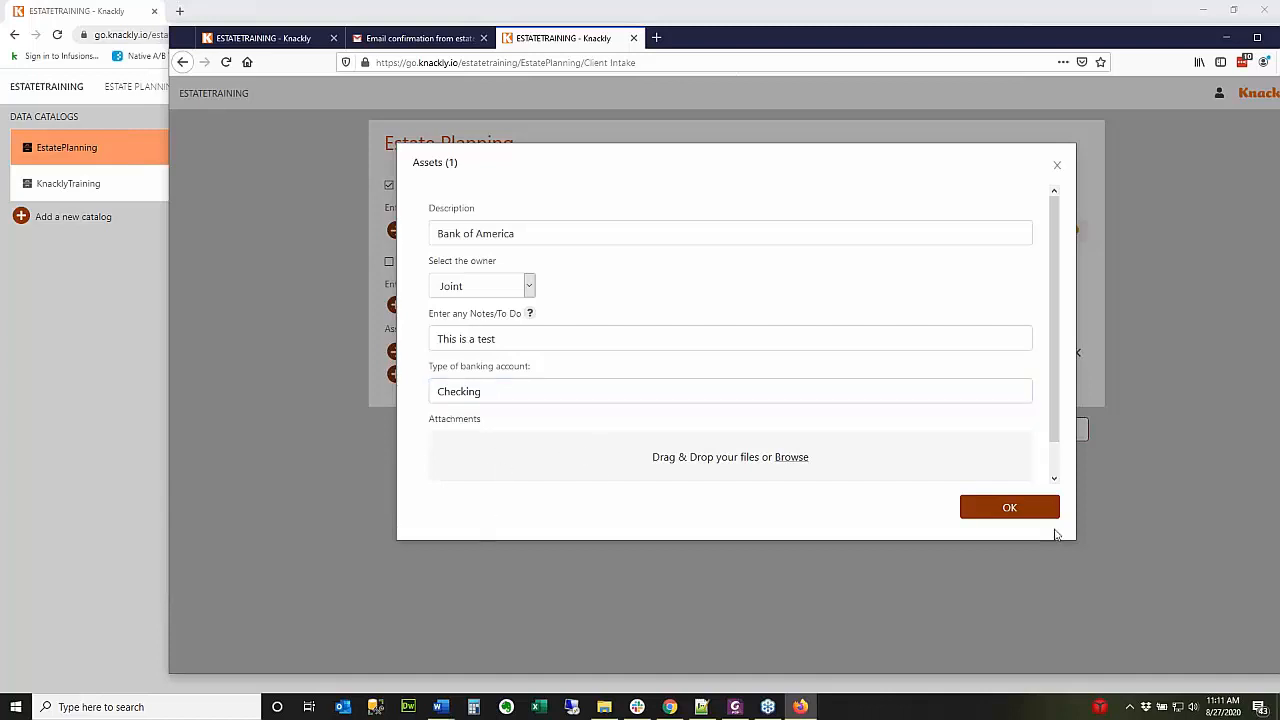
Attach Bank of America Statement.pdf from File Explorer and save the asset.
key("alt+Tab")
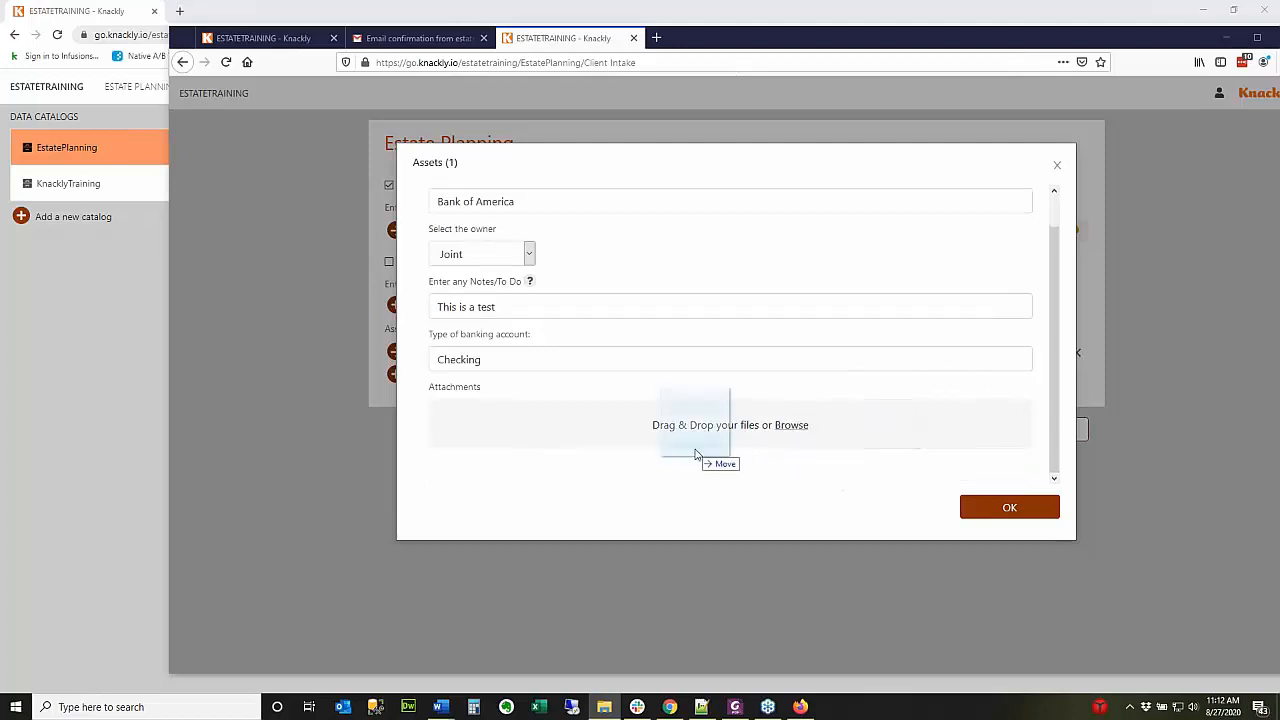
left_click_drag(709, 400, 760, 470)
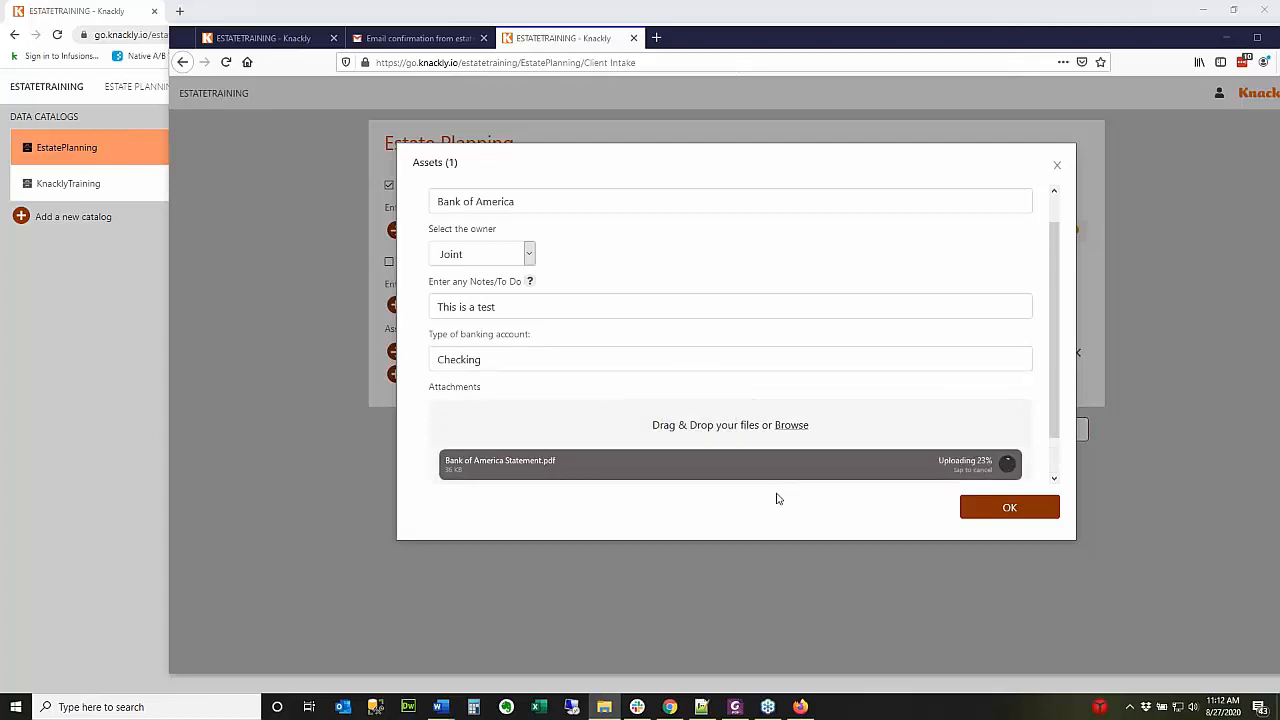
left_click(1028, 512)
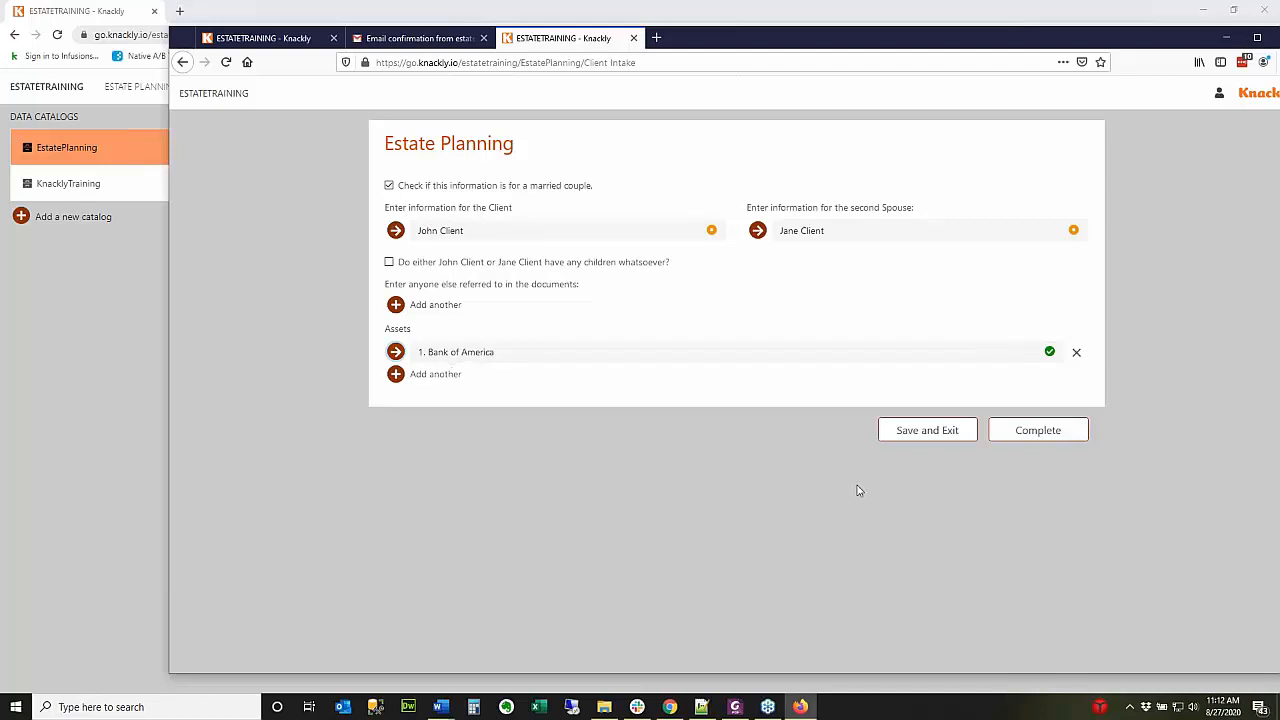
Finish the interview and open the generated ExternalIntake.docx in Word.
left_click(1028, 432)
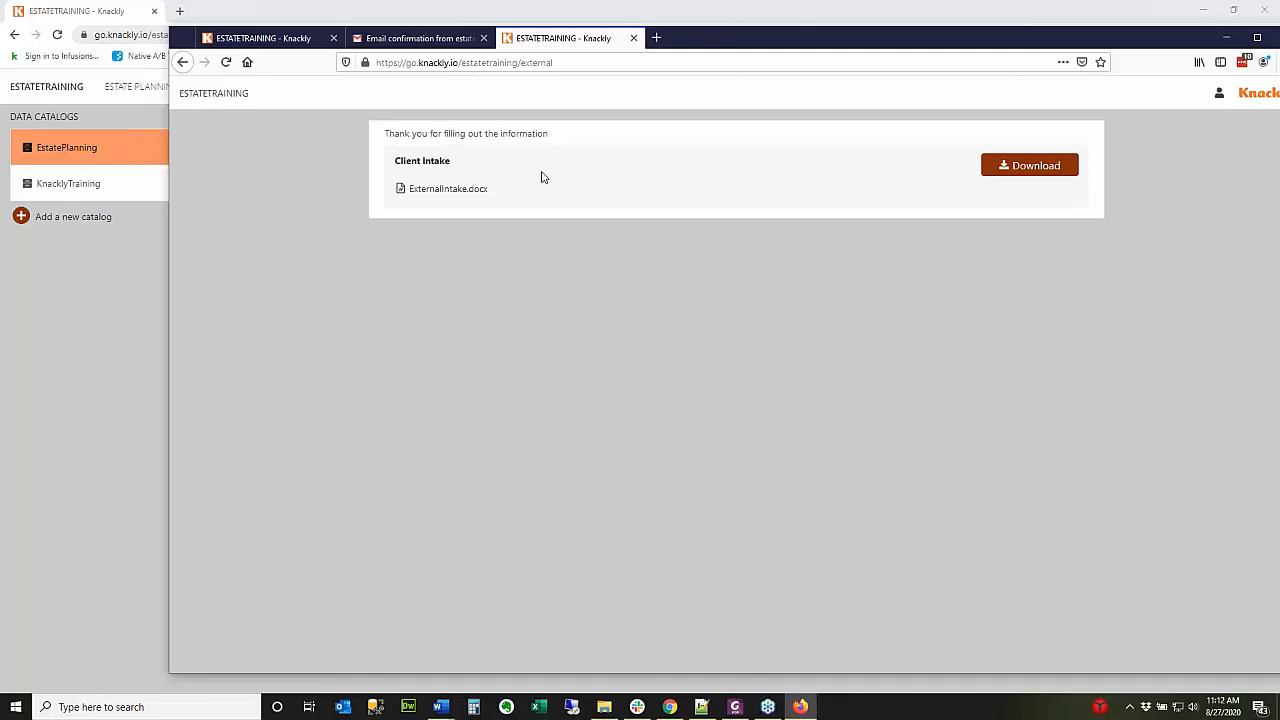
left_click(449, 193)
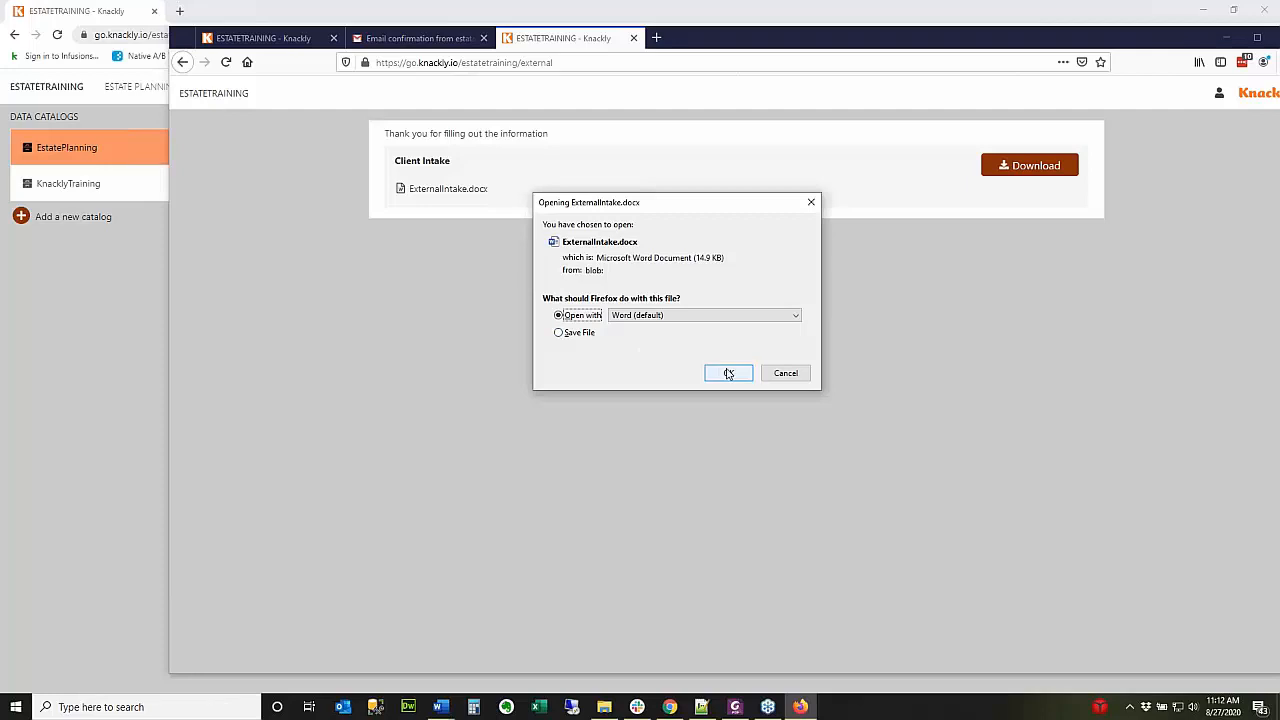
left_click(730, 373)
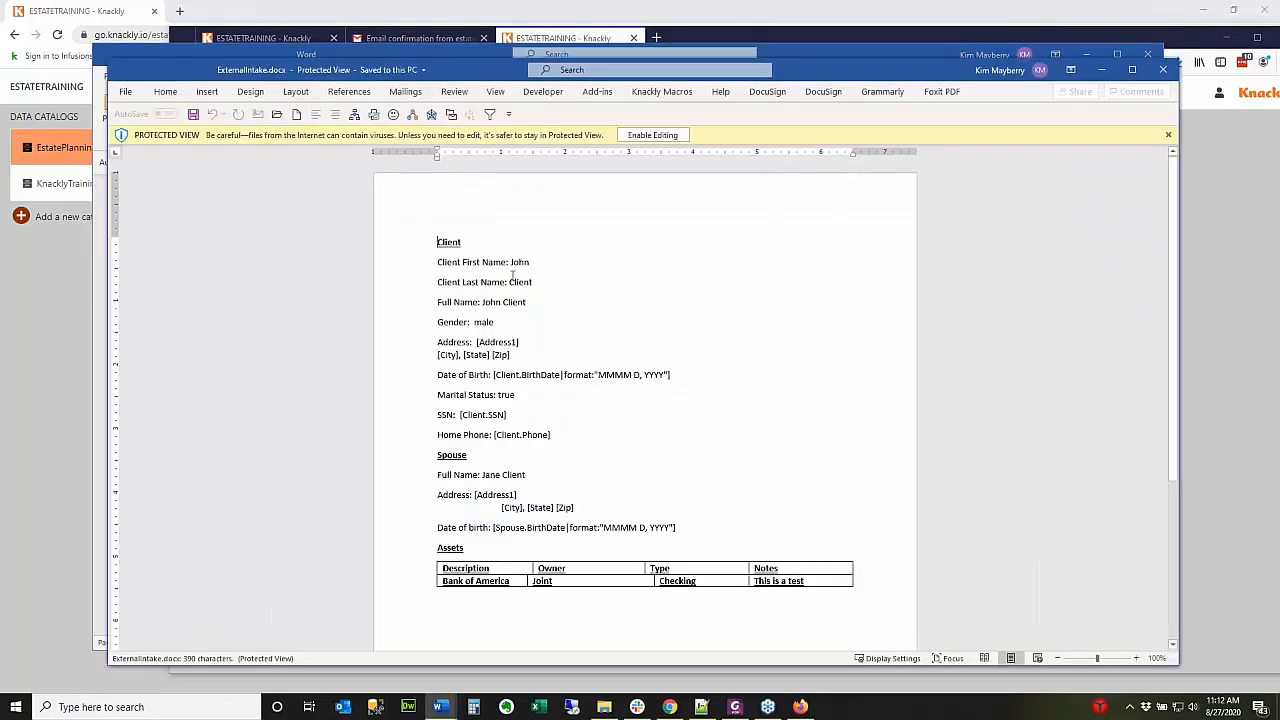
Check the merged client, spouse and Bank of America data in Word, then return to Firefox.
scroll(517, 503, "down", 3)
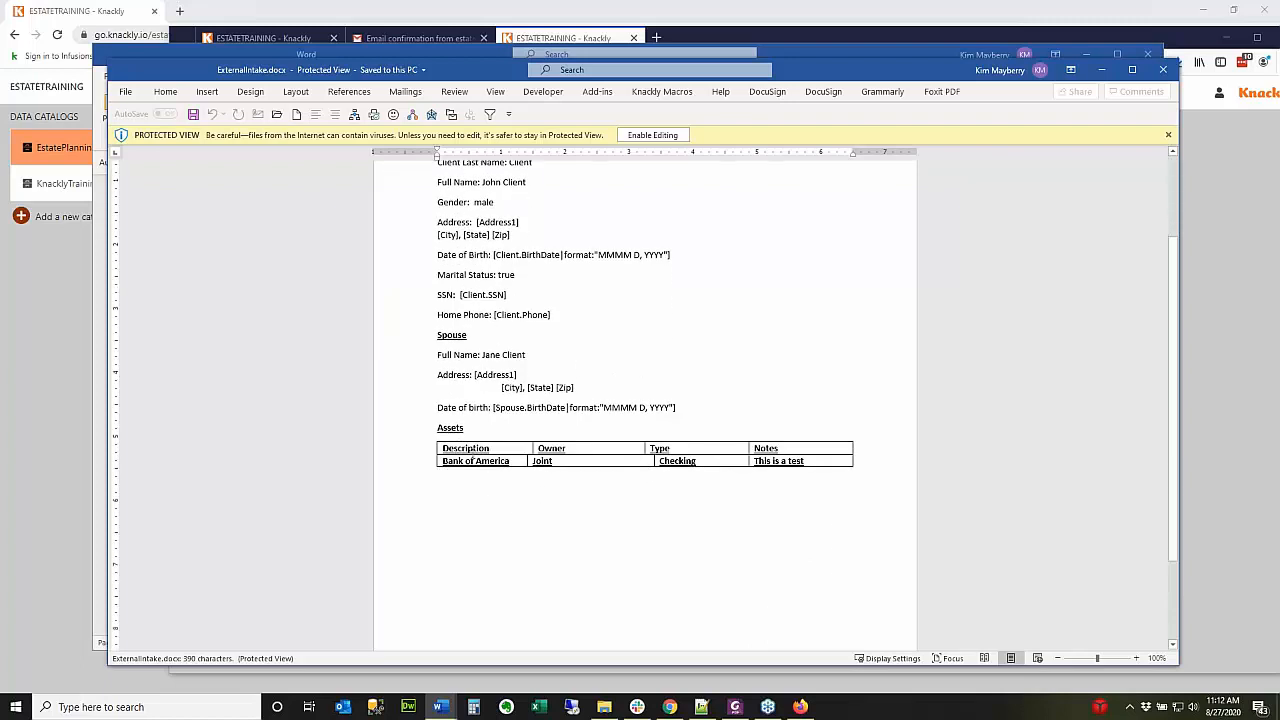
scroll(556, 480, "down", 3)
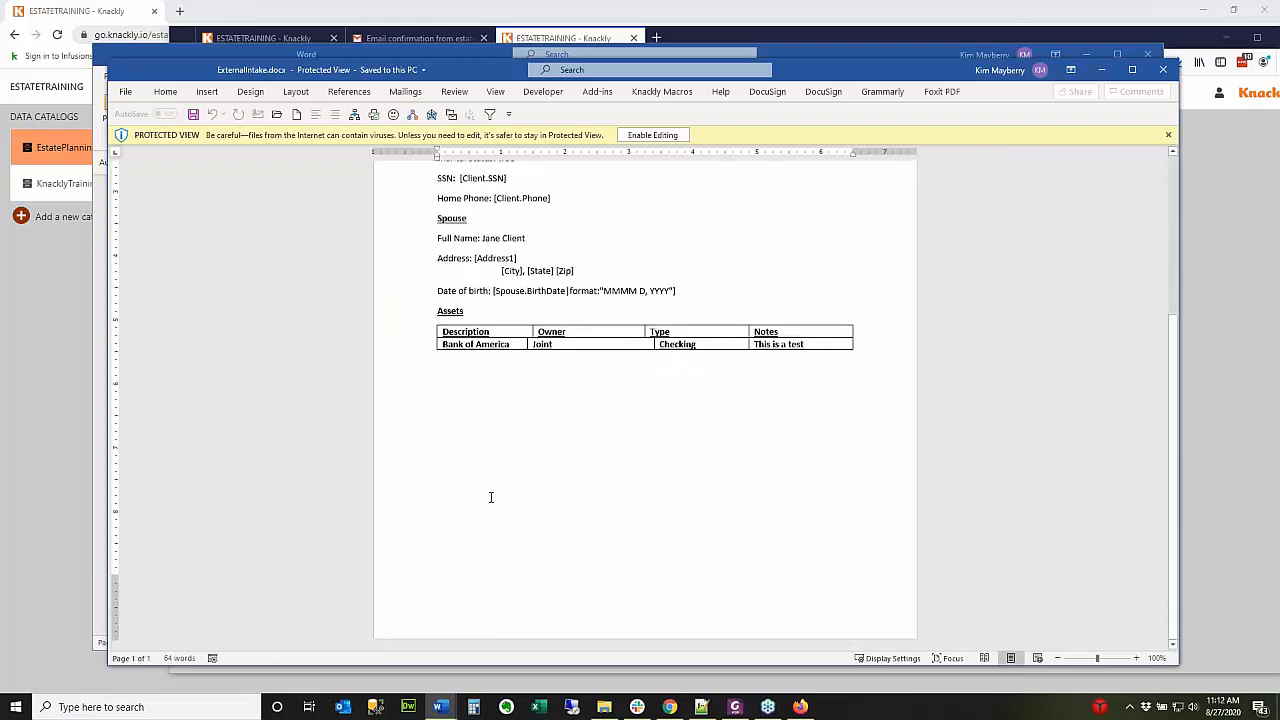
scroll(456, 425, "up", 1)
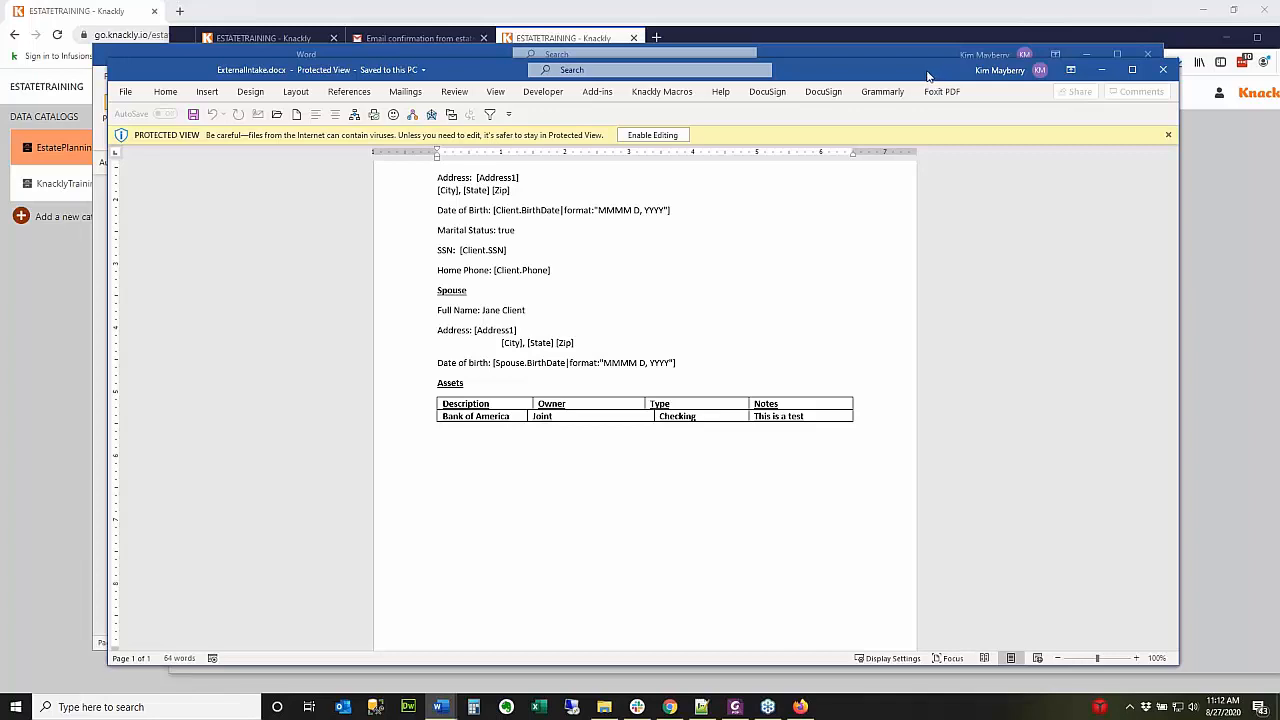
left_click(1163, 40)
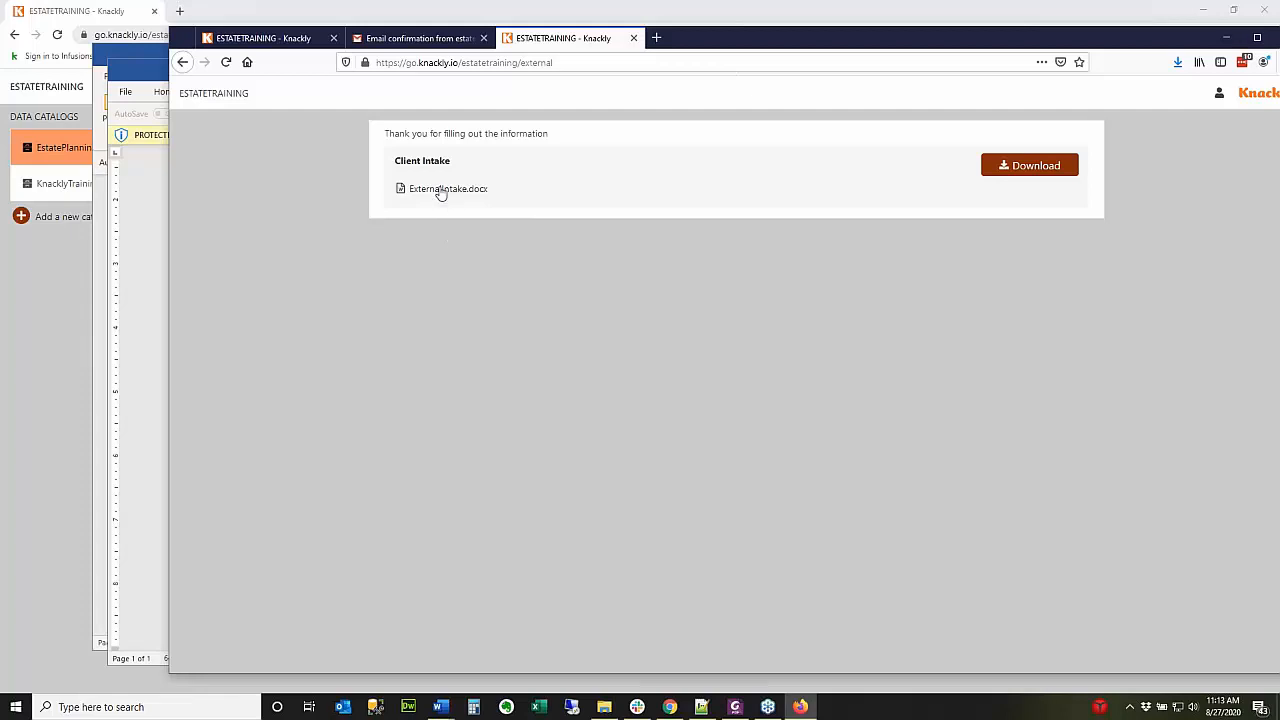
Review the new client record in Chrome's Estate Planning list and open the app selector.
left_click(219, 13)
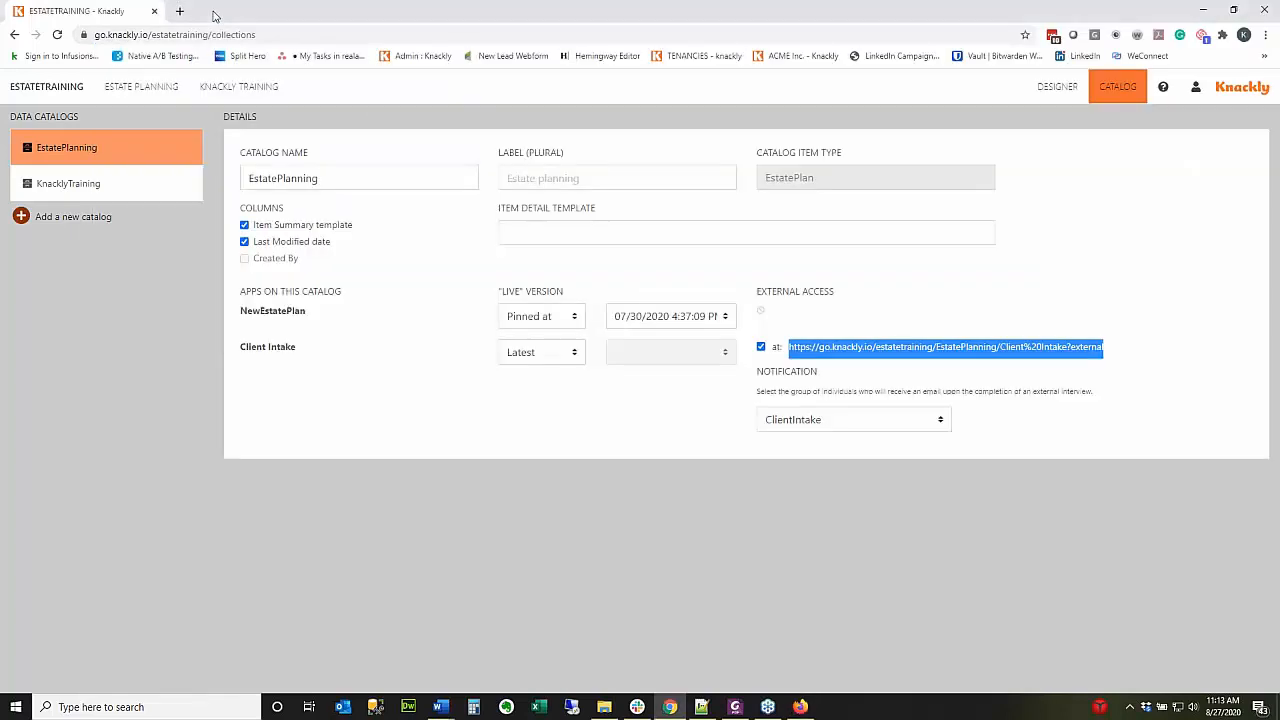
left_click(157, 95)
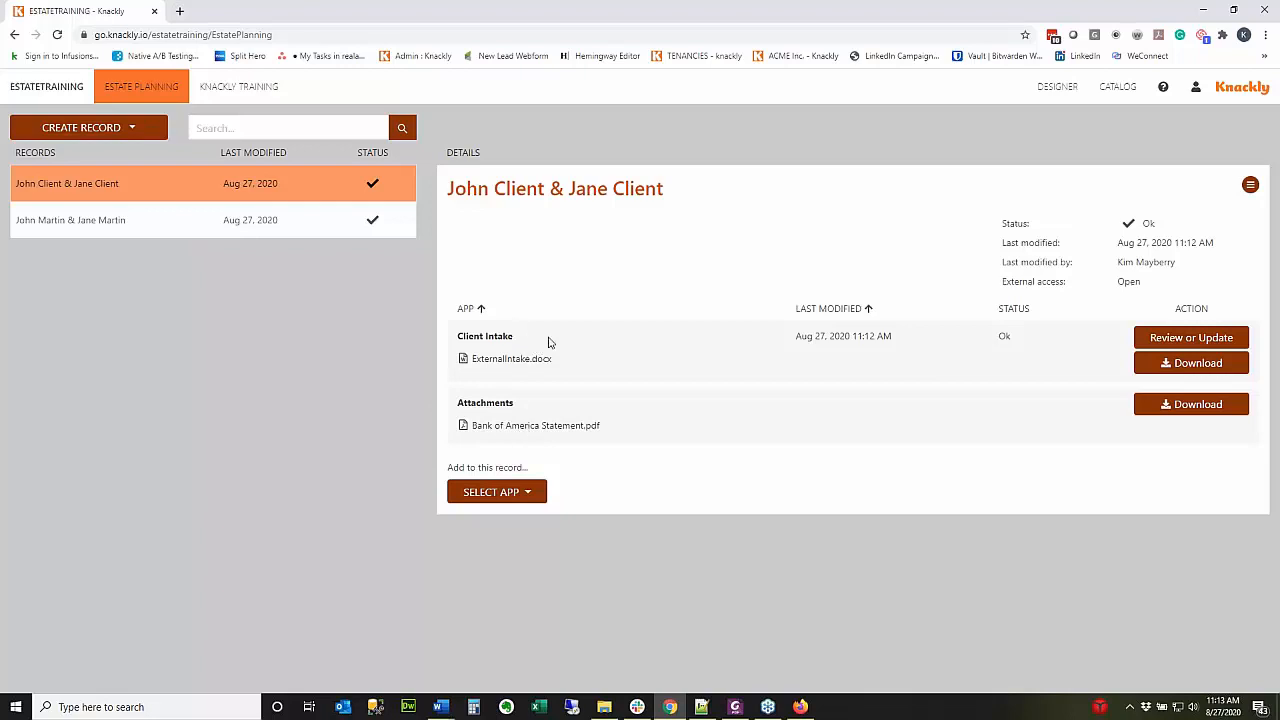
left_click(525, 494)
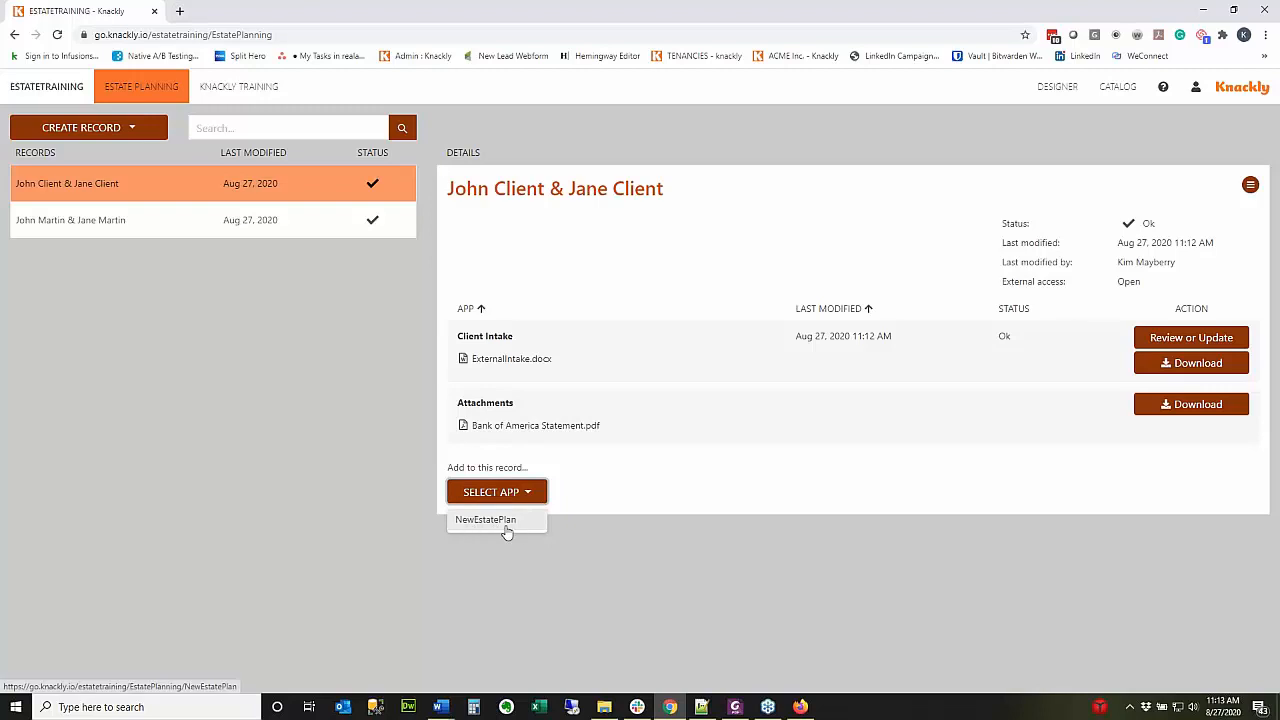
Start a NewEstatePlan with children marked and Jane Client as first executor in the Will, then complete it.
left_click(498, 526)
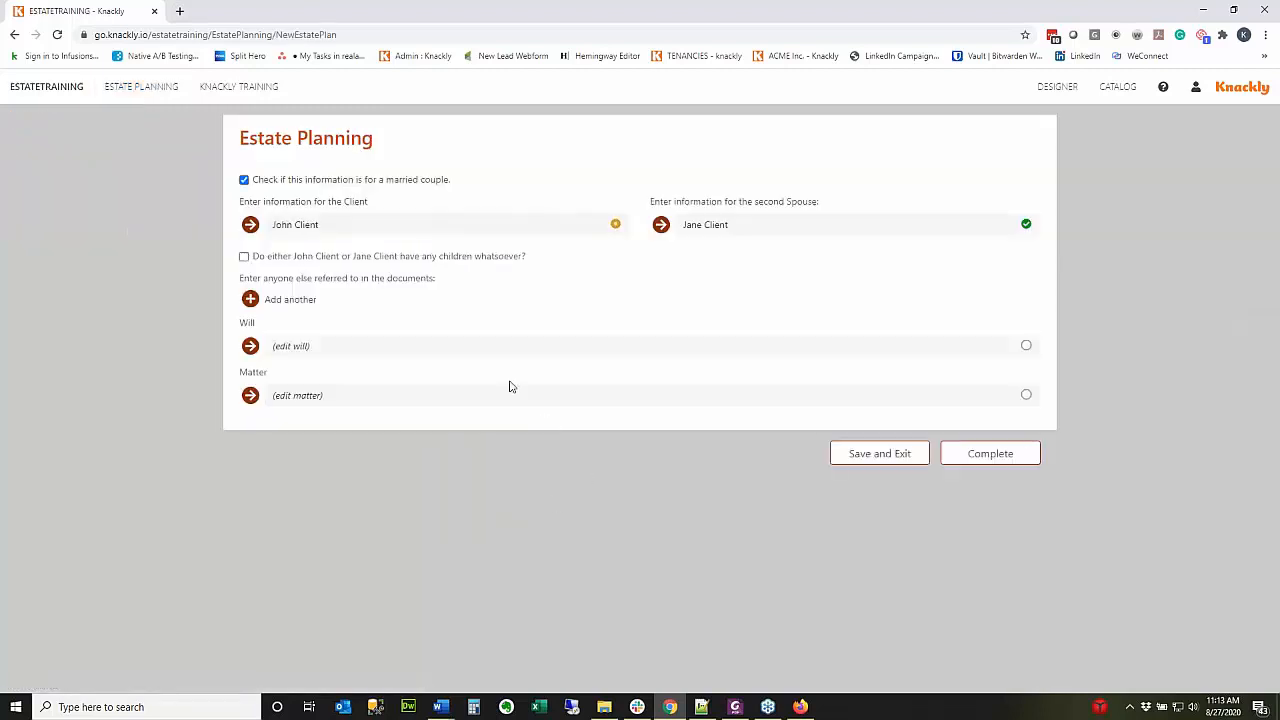
left_click(244, 257)
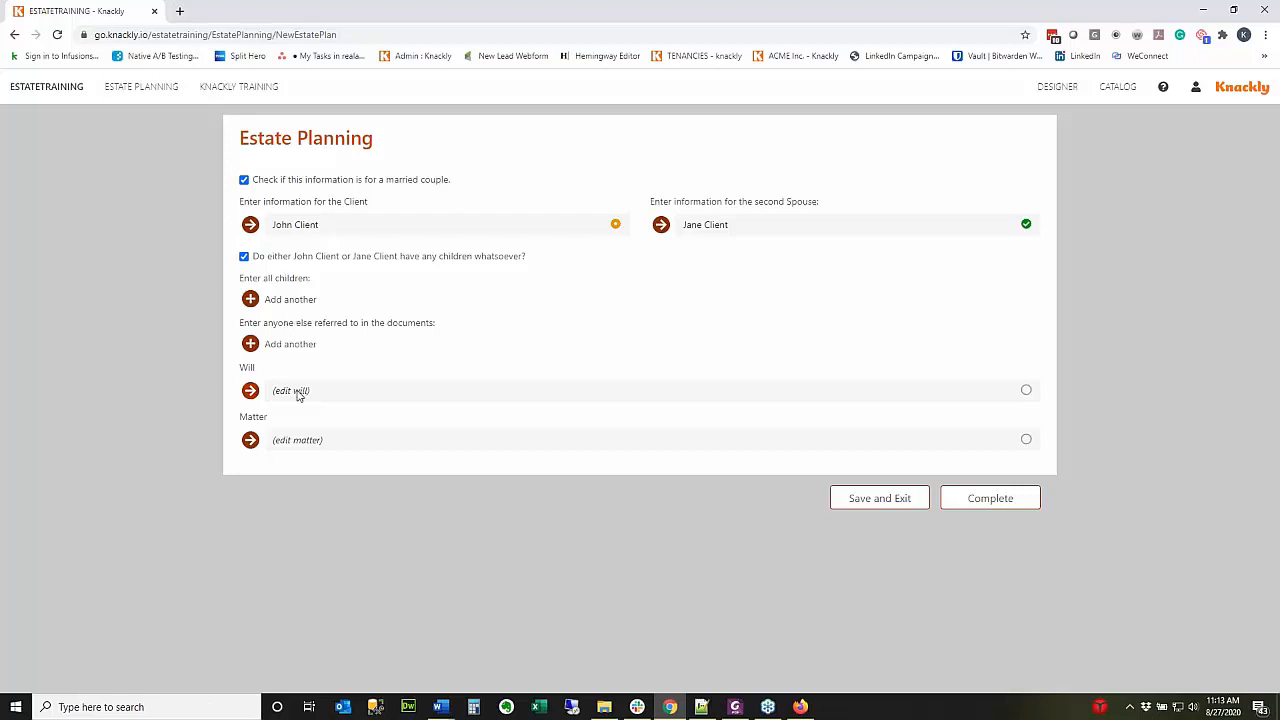
left_click(250, 390)
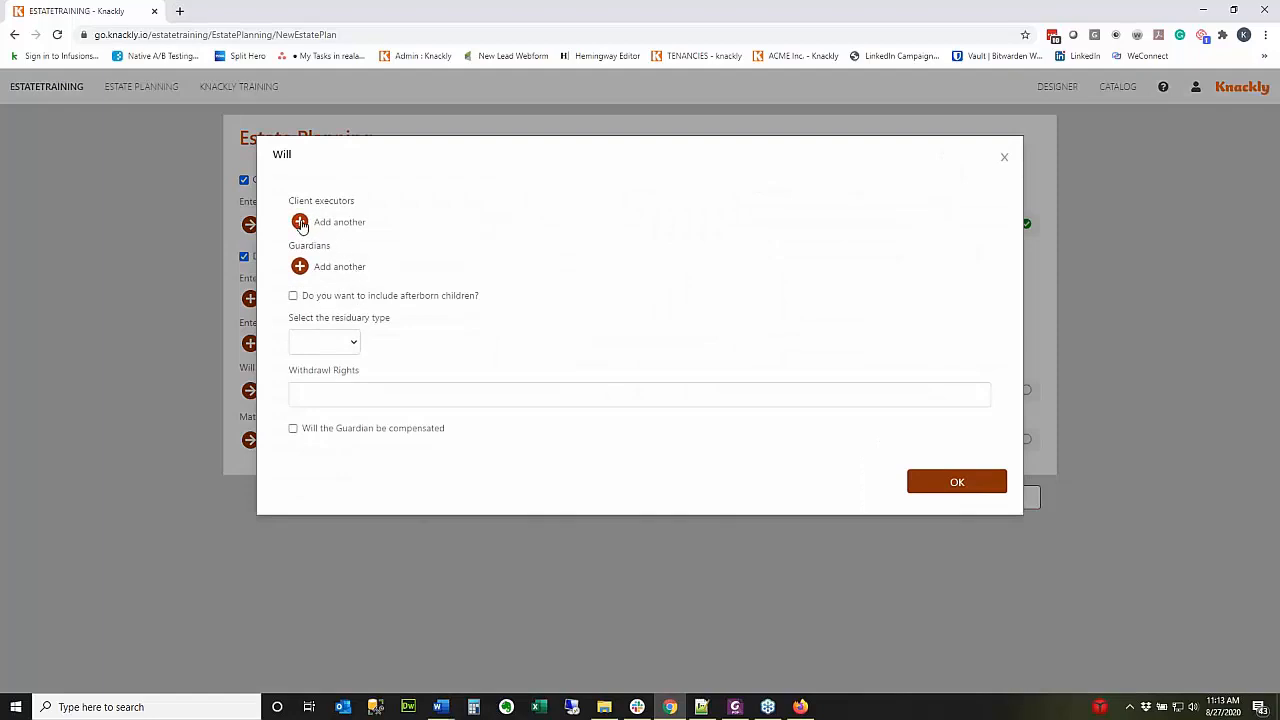
left_click(299, 219)
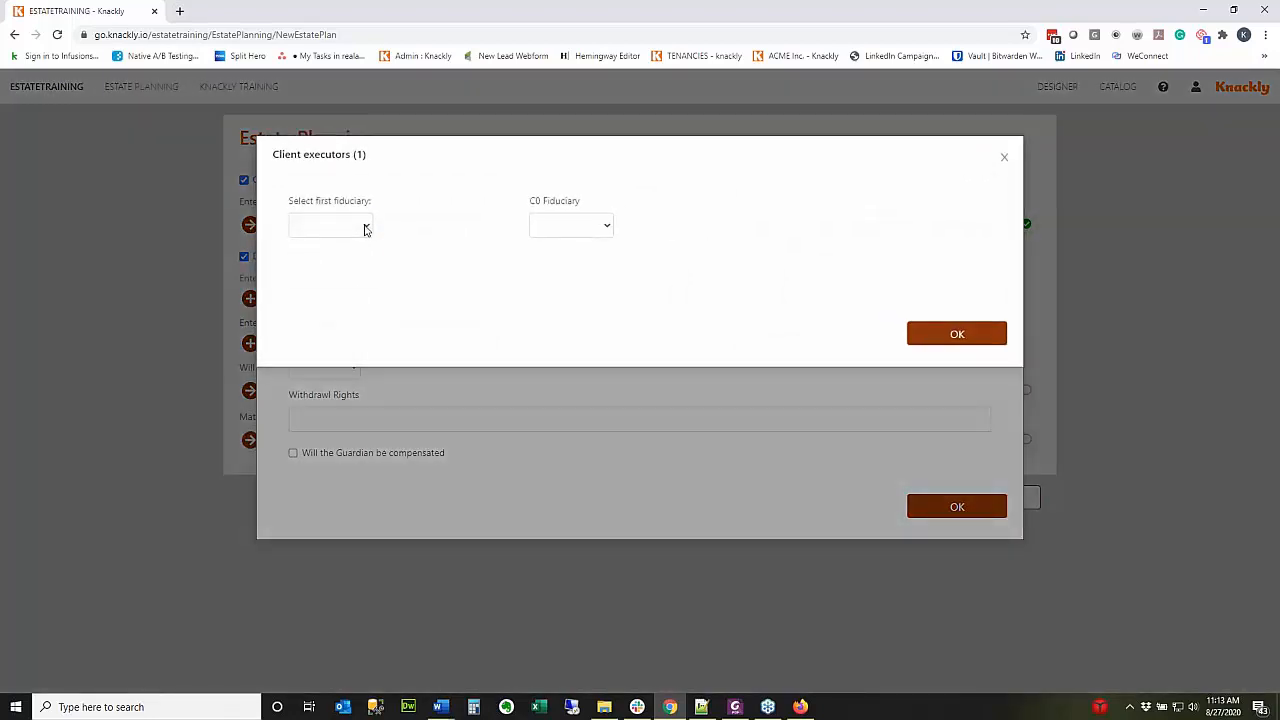
left_click(365, 229)
left_click(338, 278)
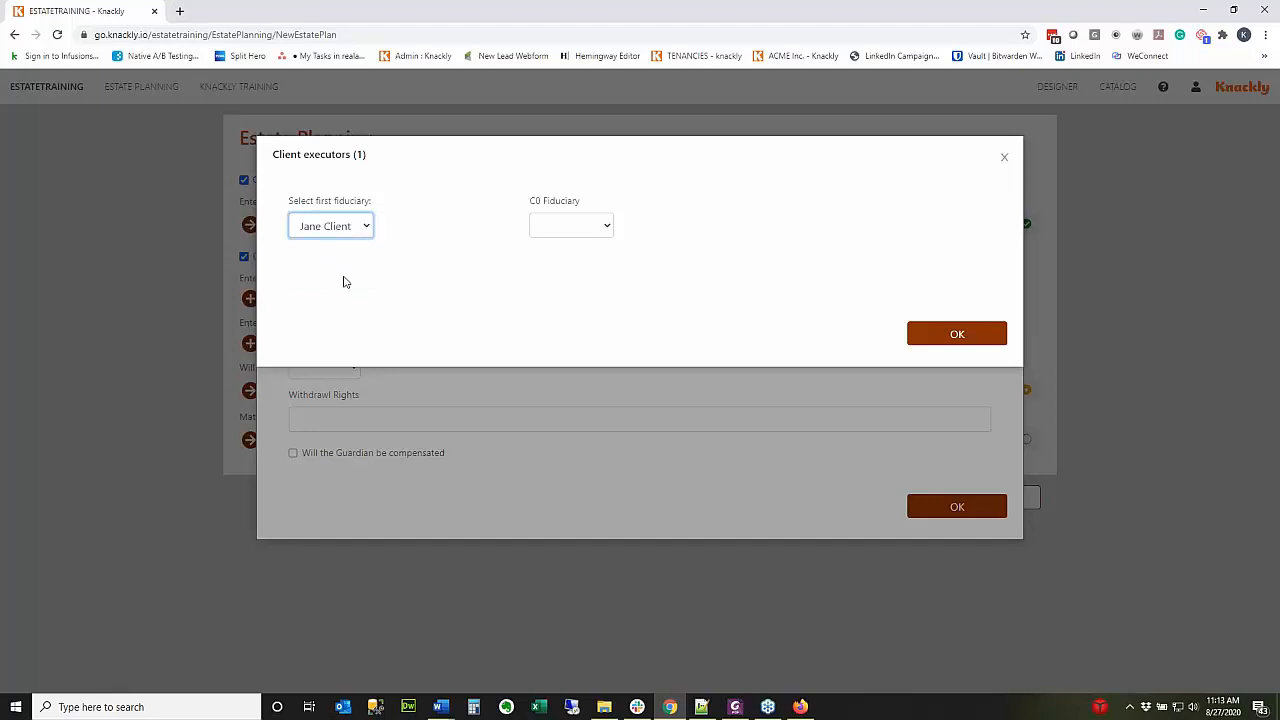
left_click(961, 333)
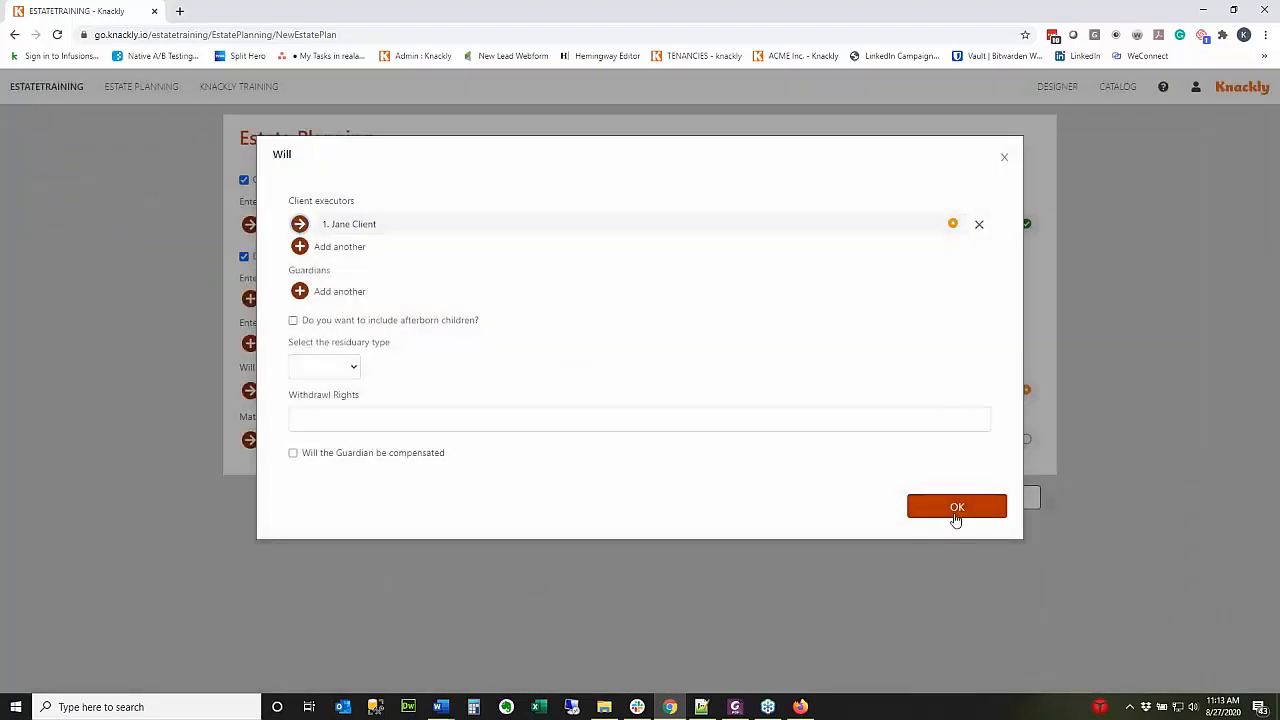
left_click(955, 512)
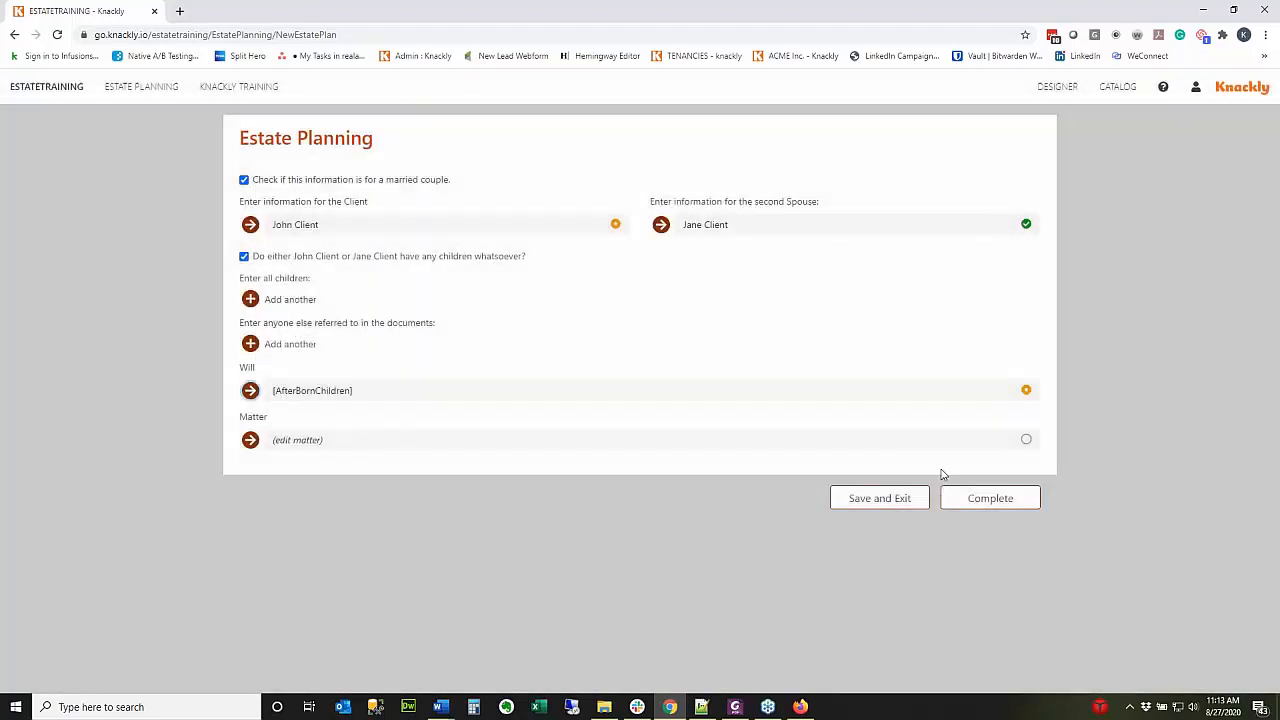
left_click(1005, 505)
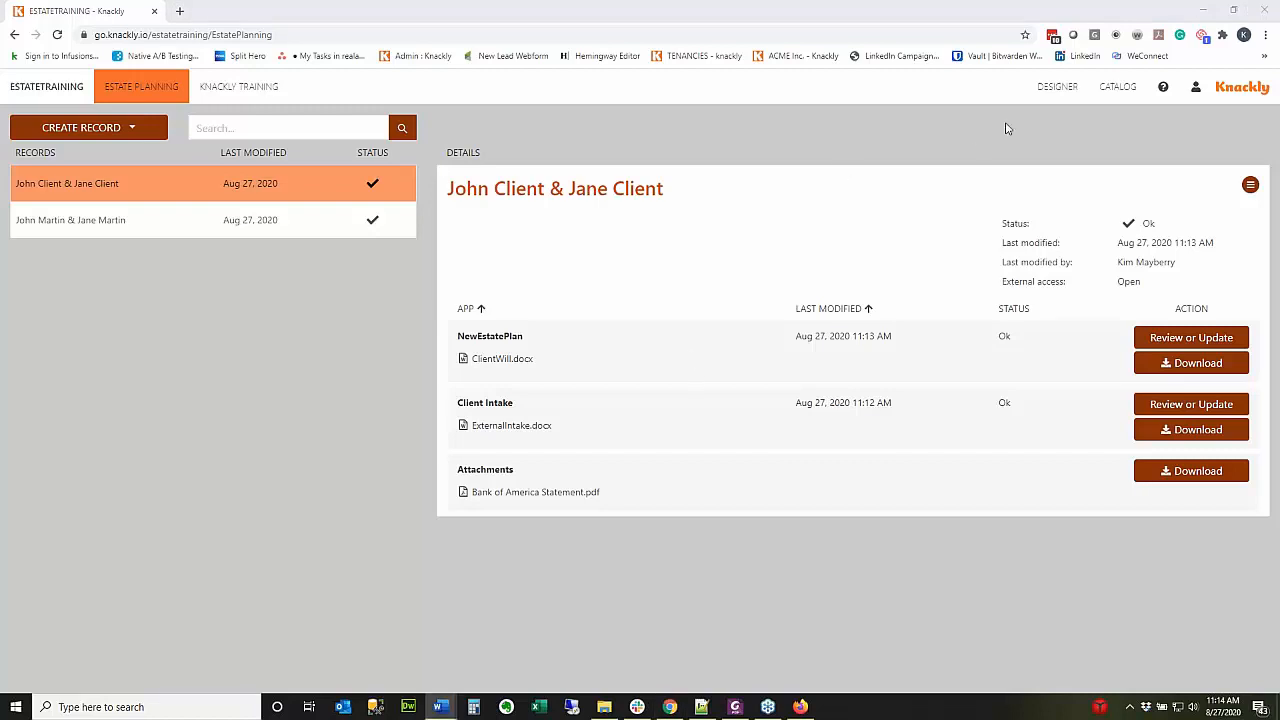
Create a text template named ExternalLink in the EstatePlan model and save.
left_click(1055, 92)
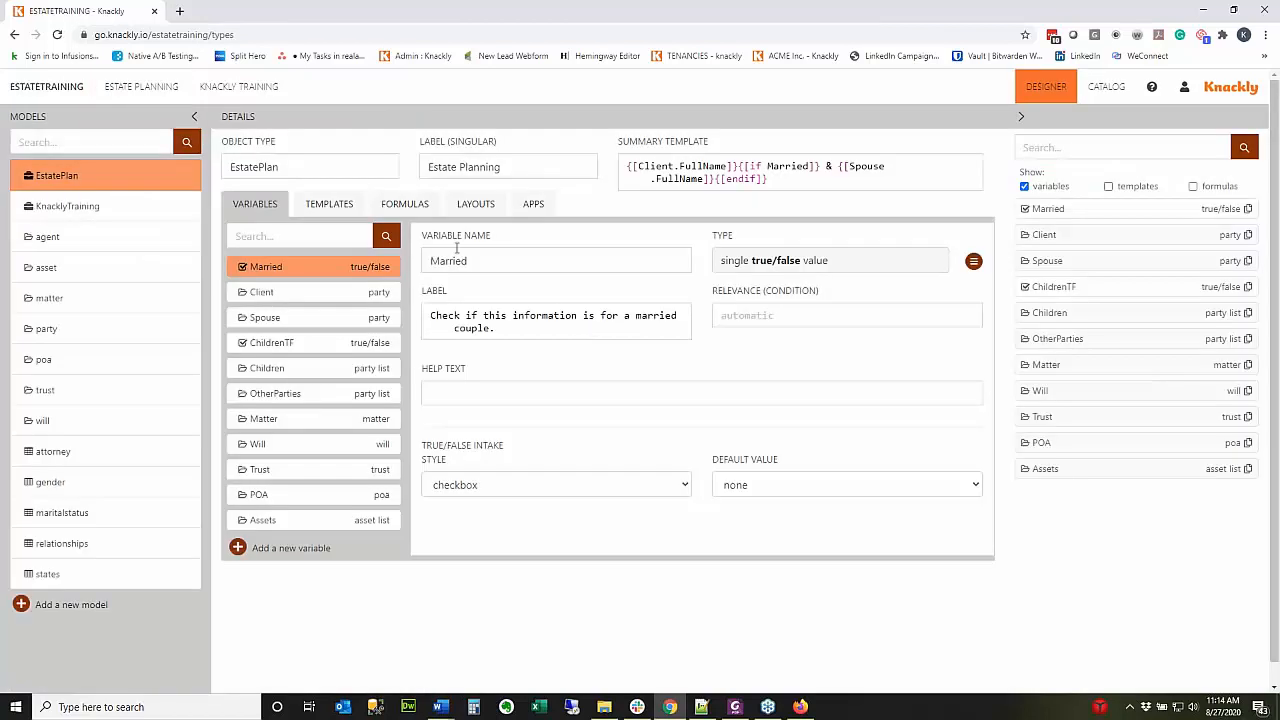
left_click(329, 204)
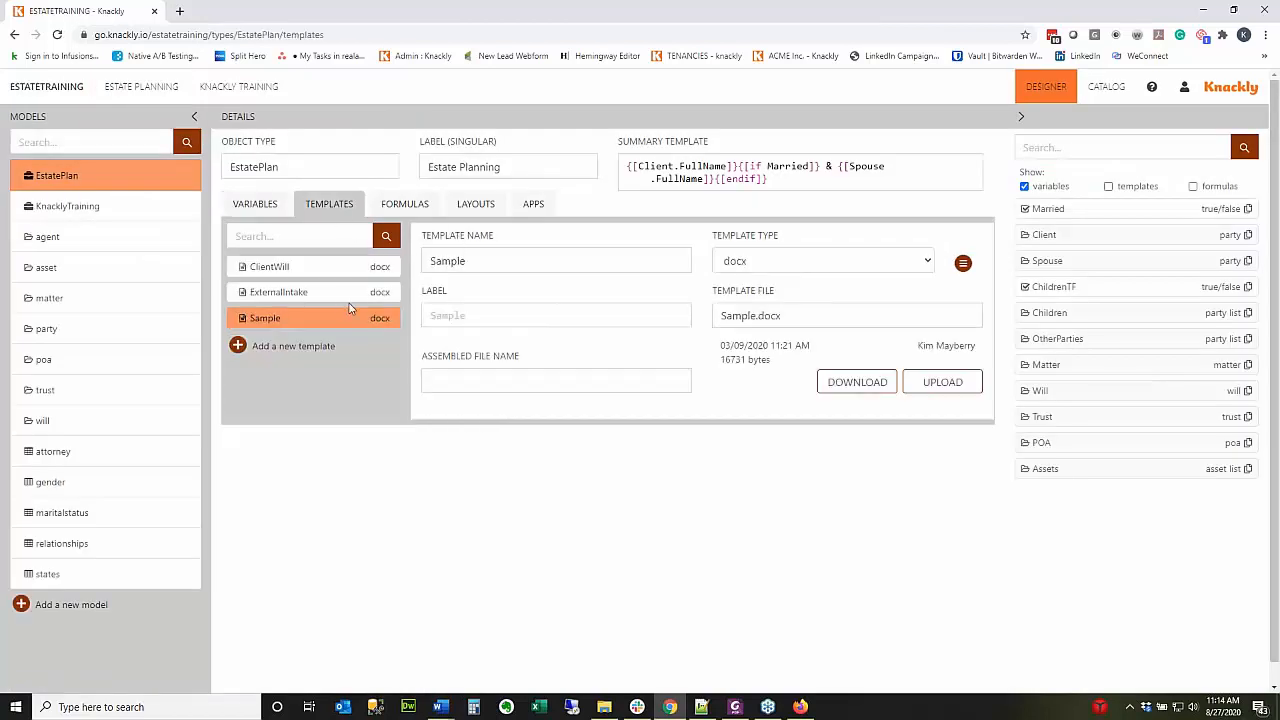
left_click(239, 350)
left_click(567, 212)
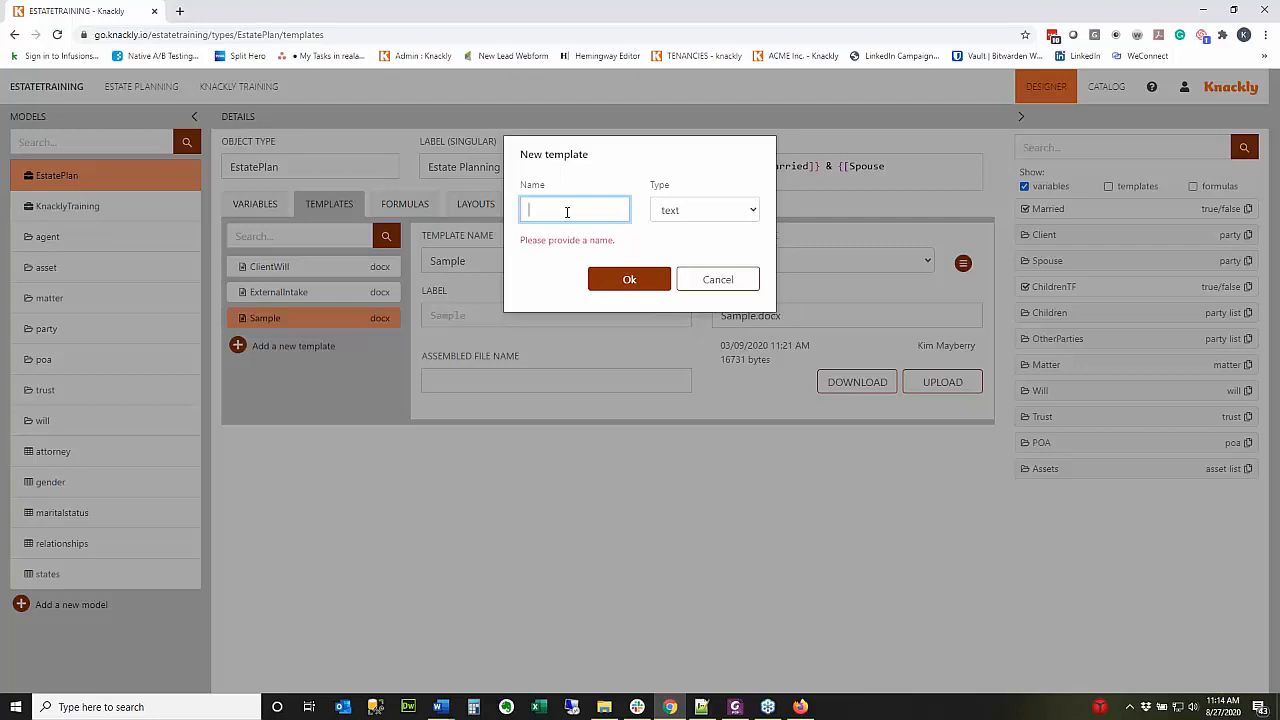
type("External")
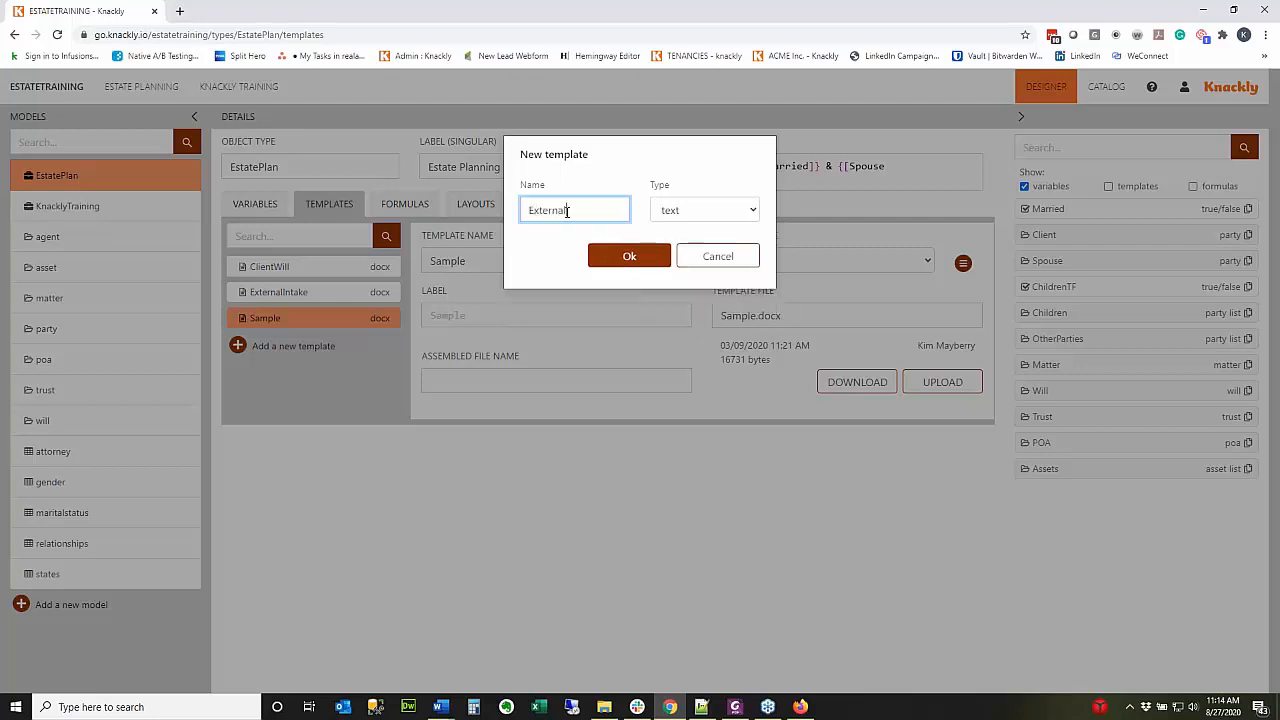
type("Link")
left_click(638, 255)
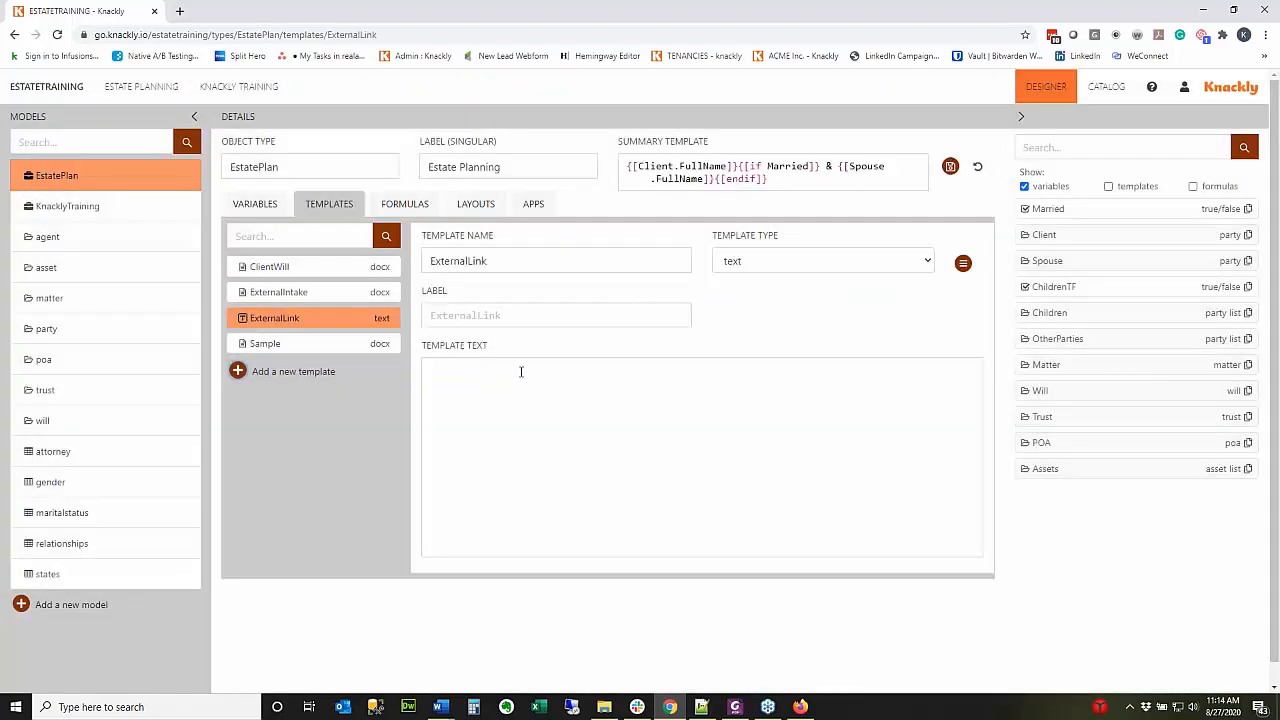
left_click(950, 166)
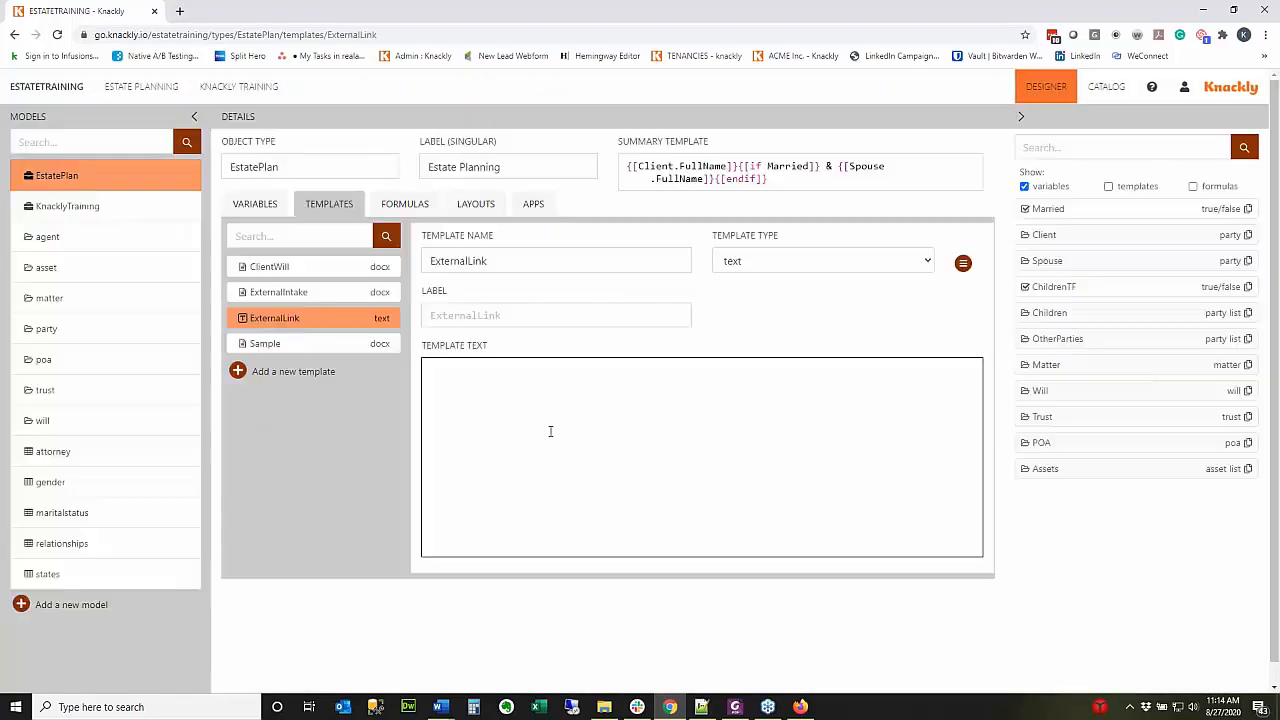
Enter {[appLink("External Intake", Client.Email, Client.FullName)]} as the ExternalLink template text and save.
left_click(549, 430)
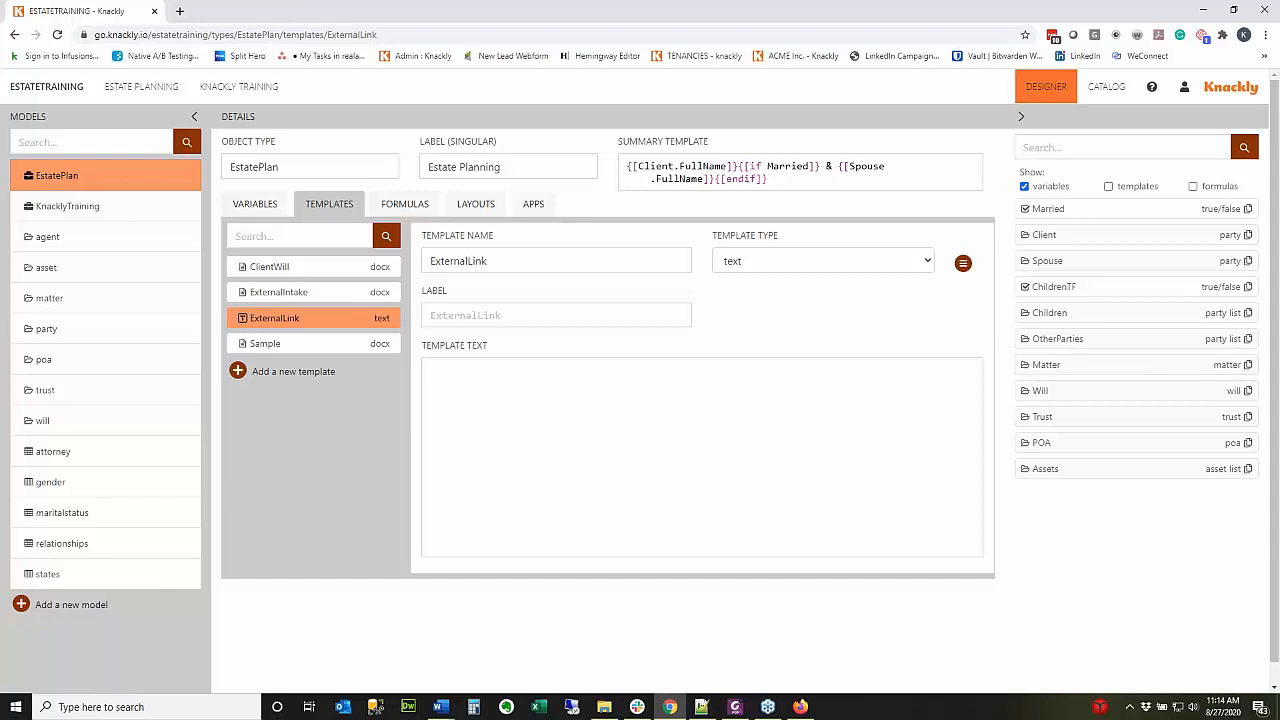
key("alt+Tab")
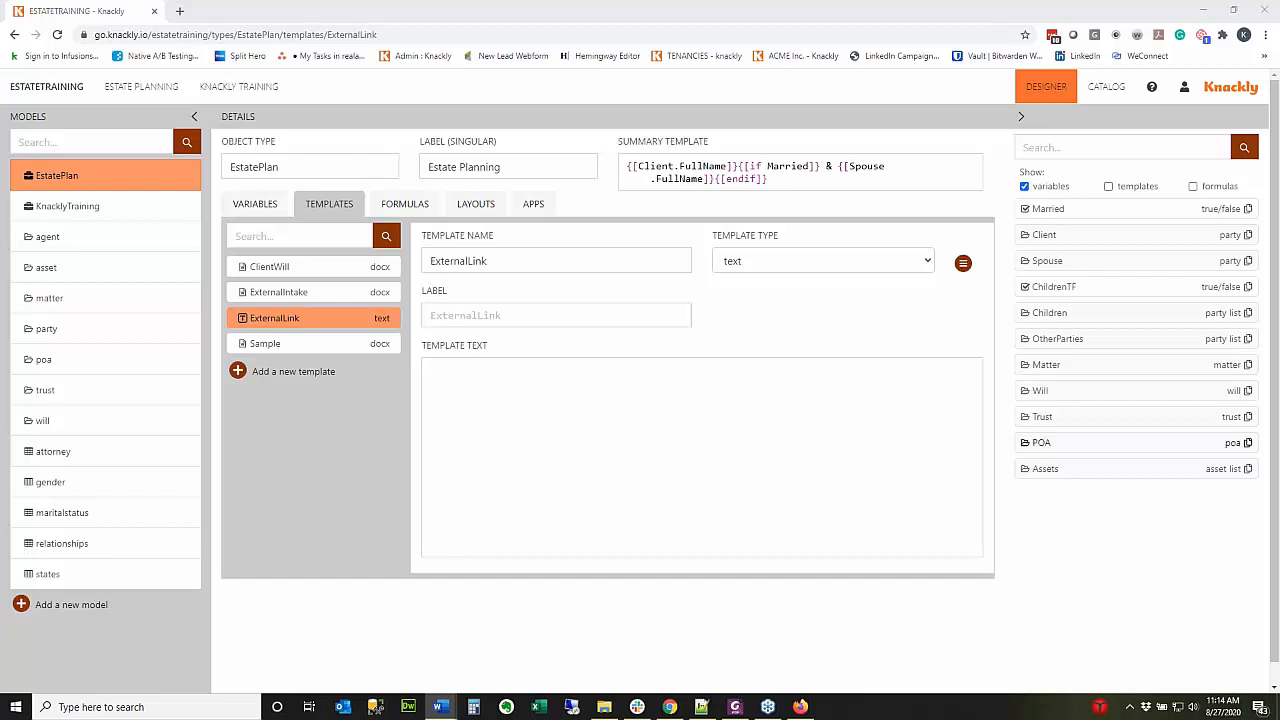
left_click(629, 420)
type("2.undefined[[appLink(\"App Name\", Client.Email, Client.FullName)]]")
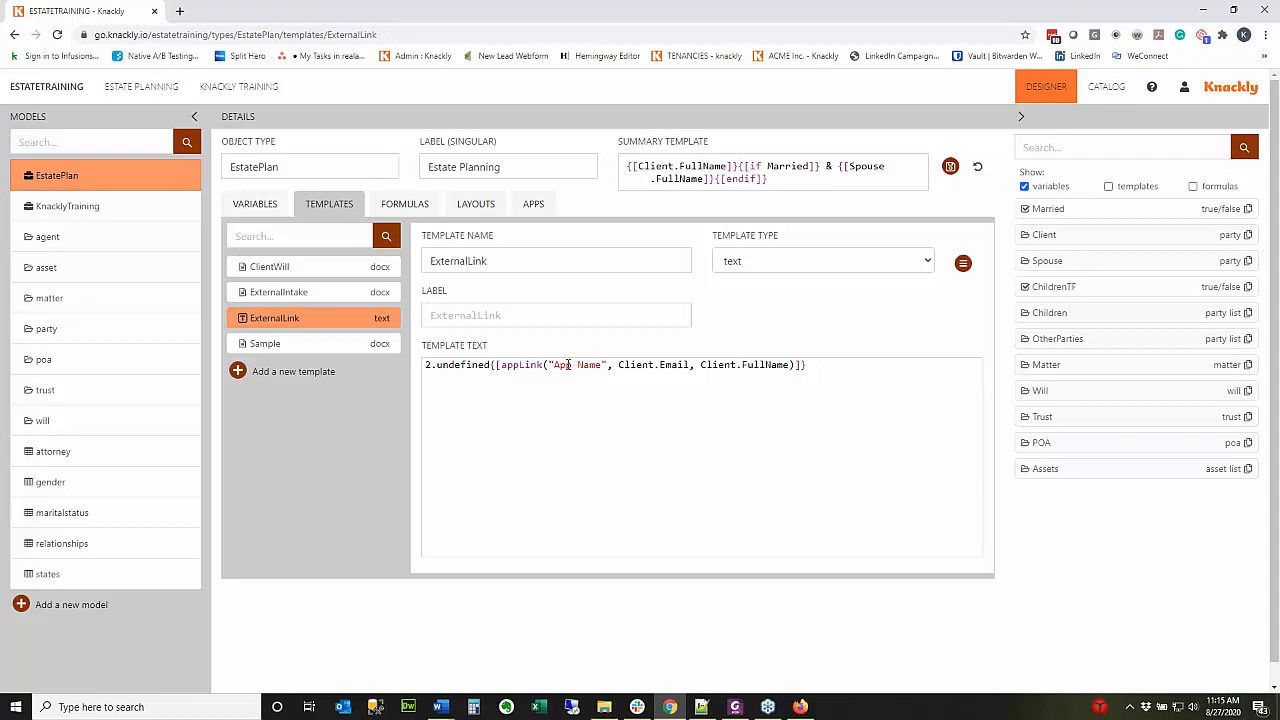
left_click(977, 167)
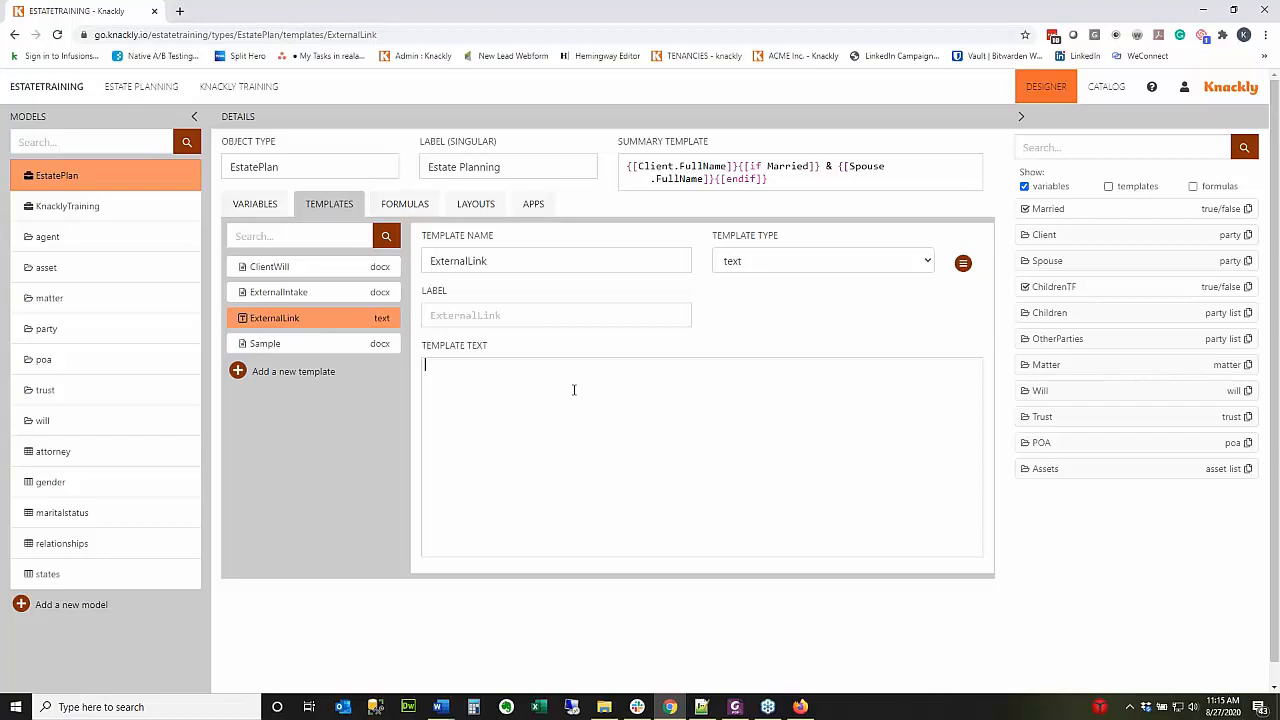
type("{[appL")
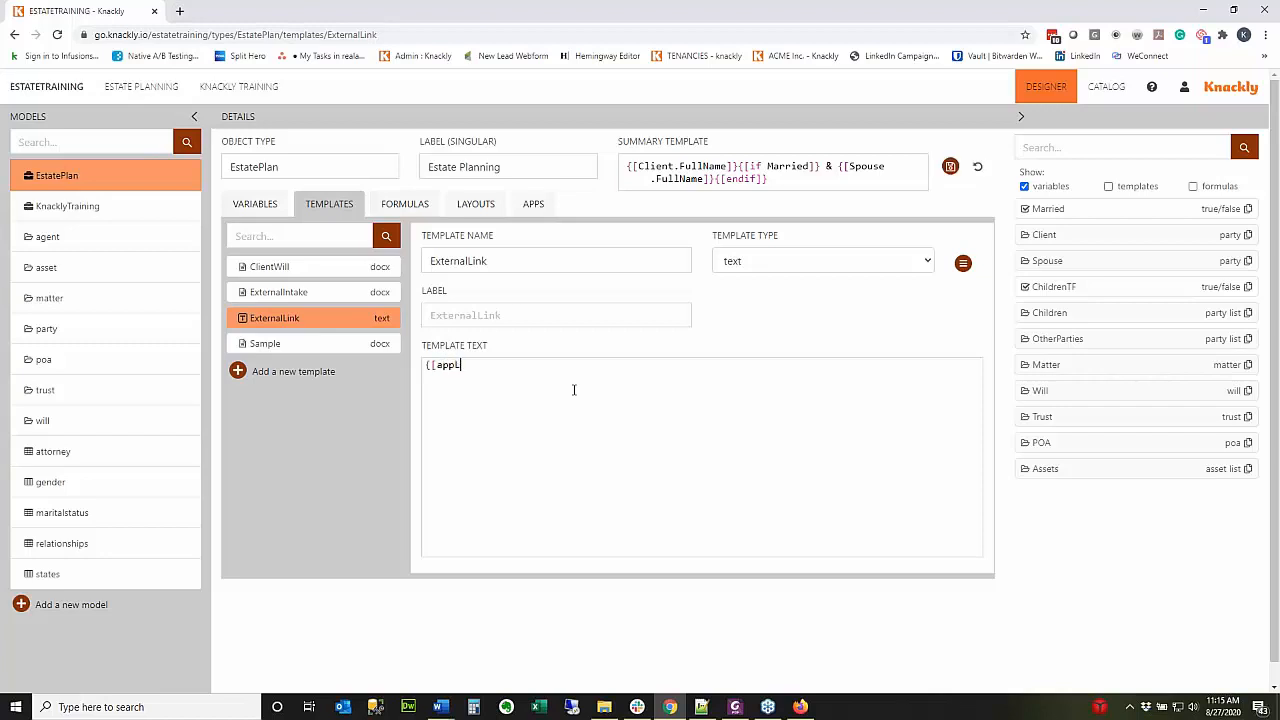
type("ink(\"")
type("External Int")
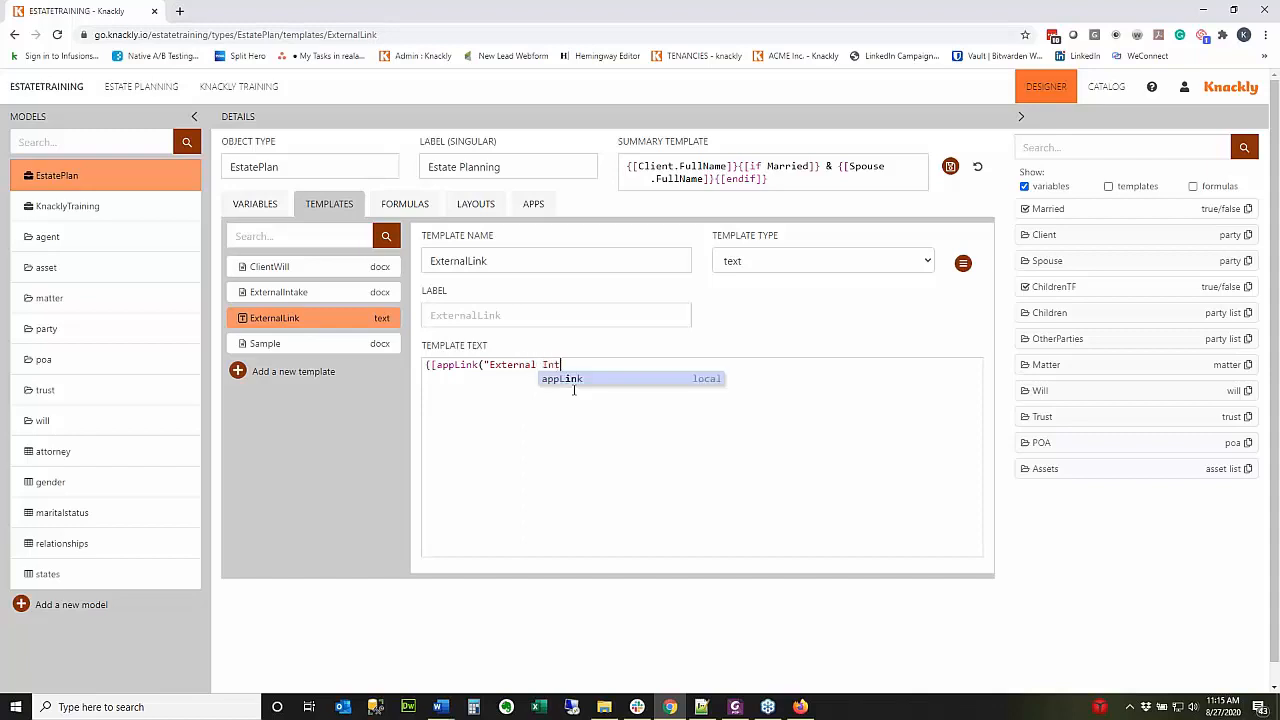
type("ake\"")
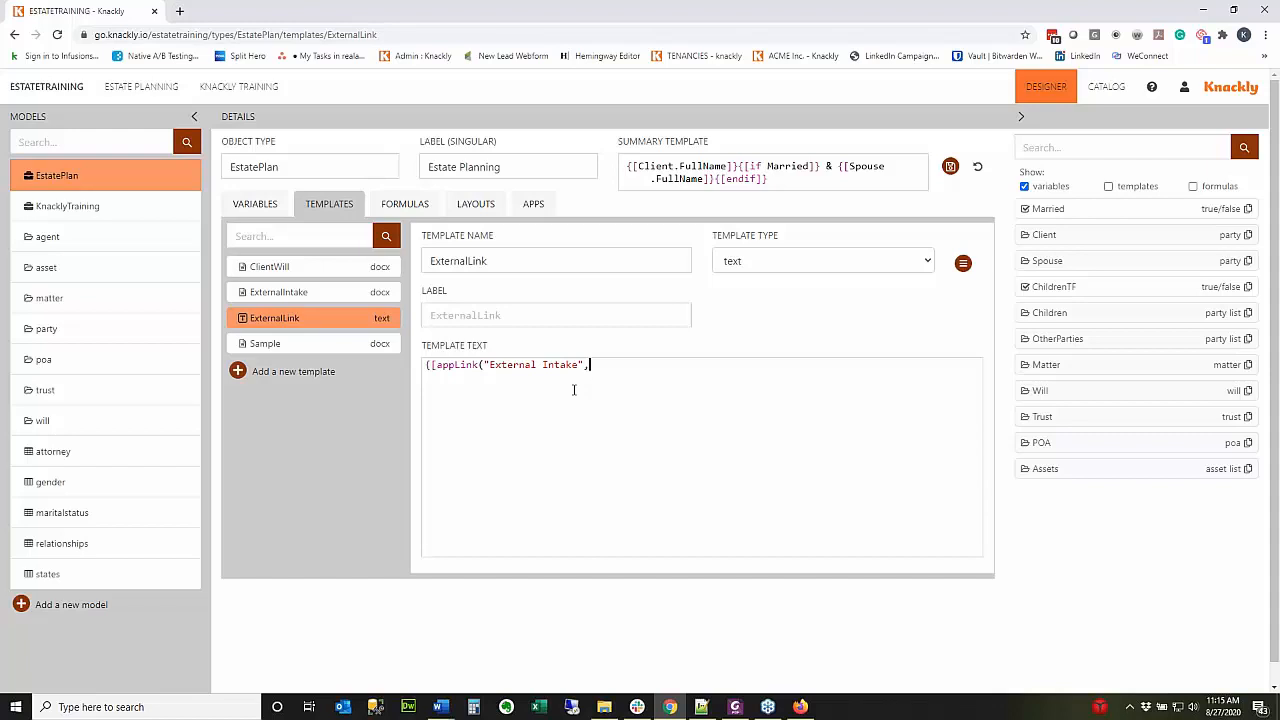
type(", Cl")
type("ient")
key("BackSpace")
key("BackSpace")
type("nt.Email,")
type("Cli")
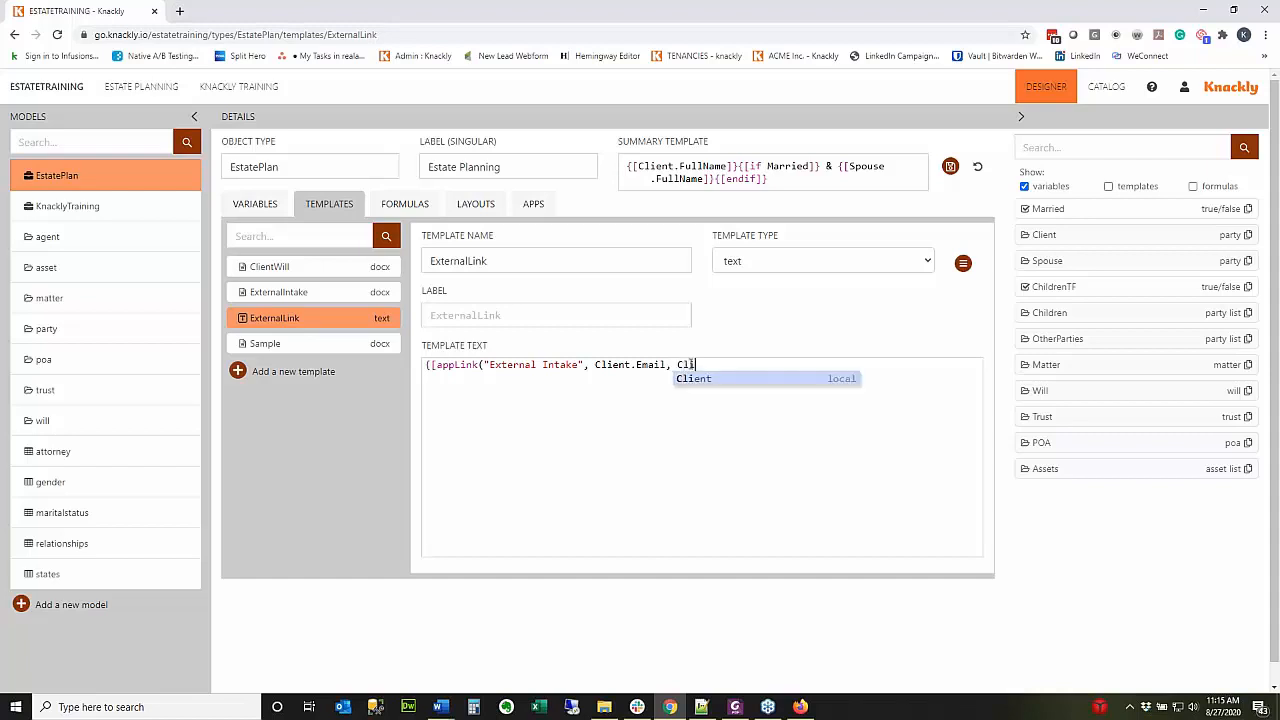
type("ent.FullName")
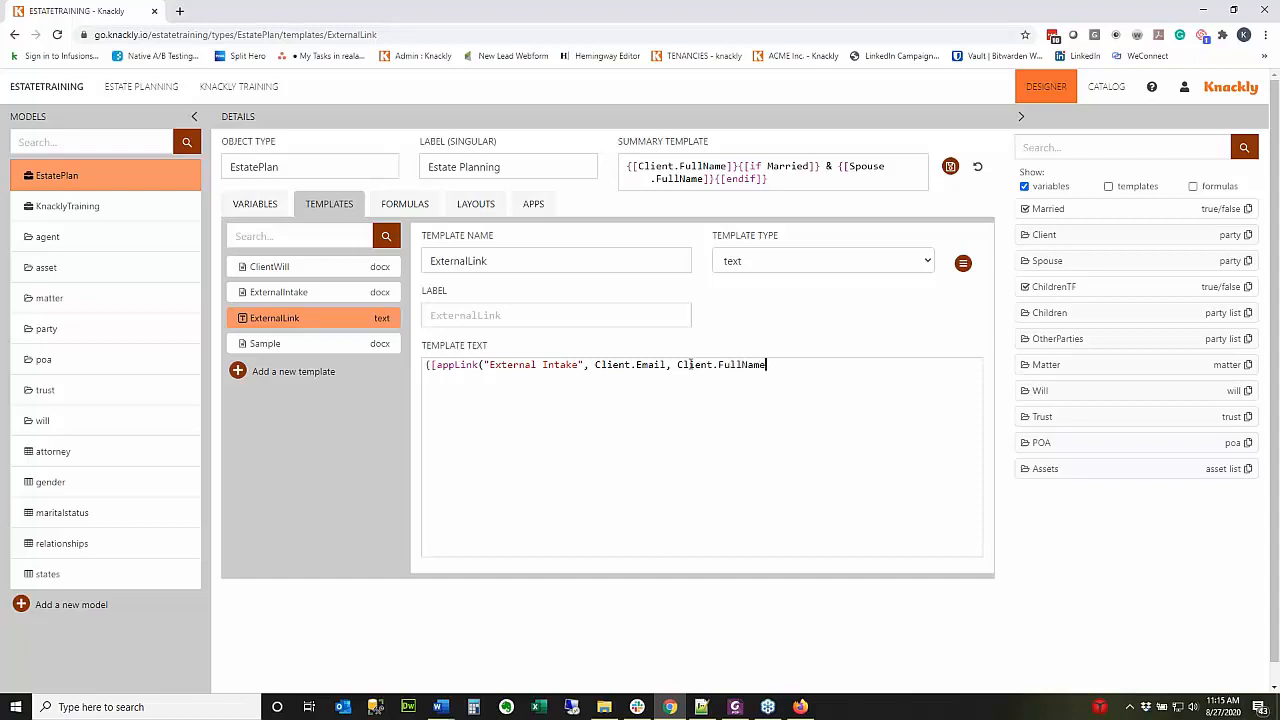
type(")")
type("]]")
left_click(950, 166)
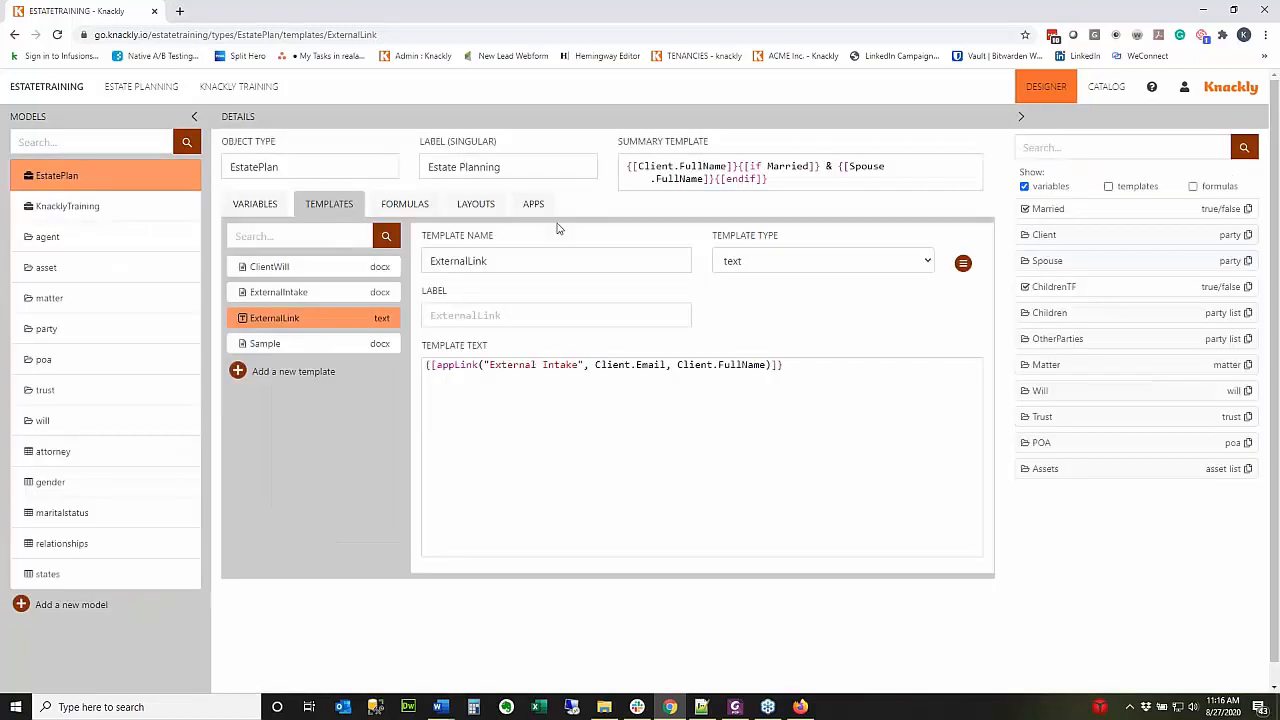
Change the app name in the ExternalLink link to "Client Intake".
left_click(533, 204)
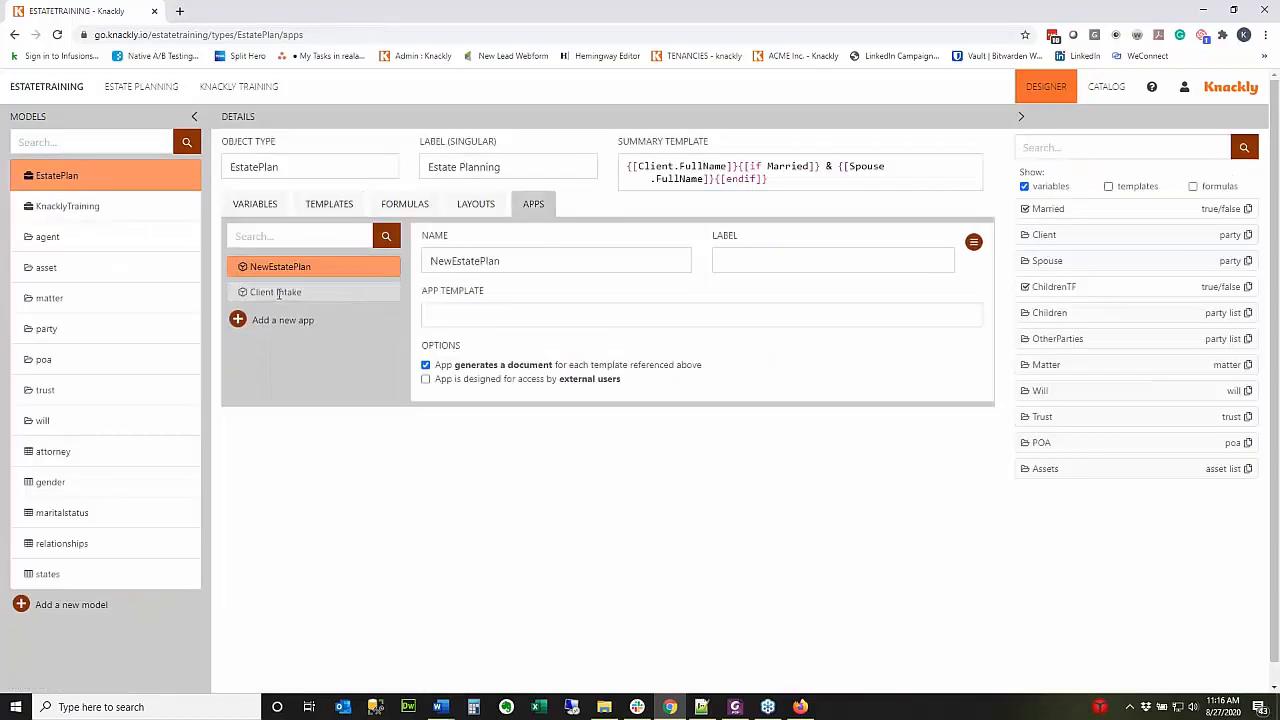
left_click(340, 210)
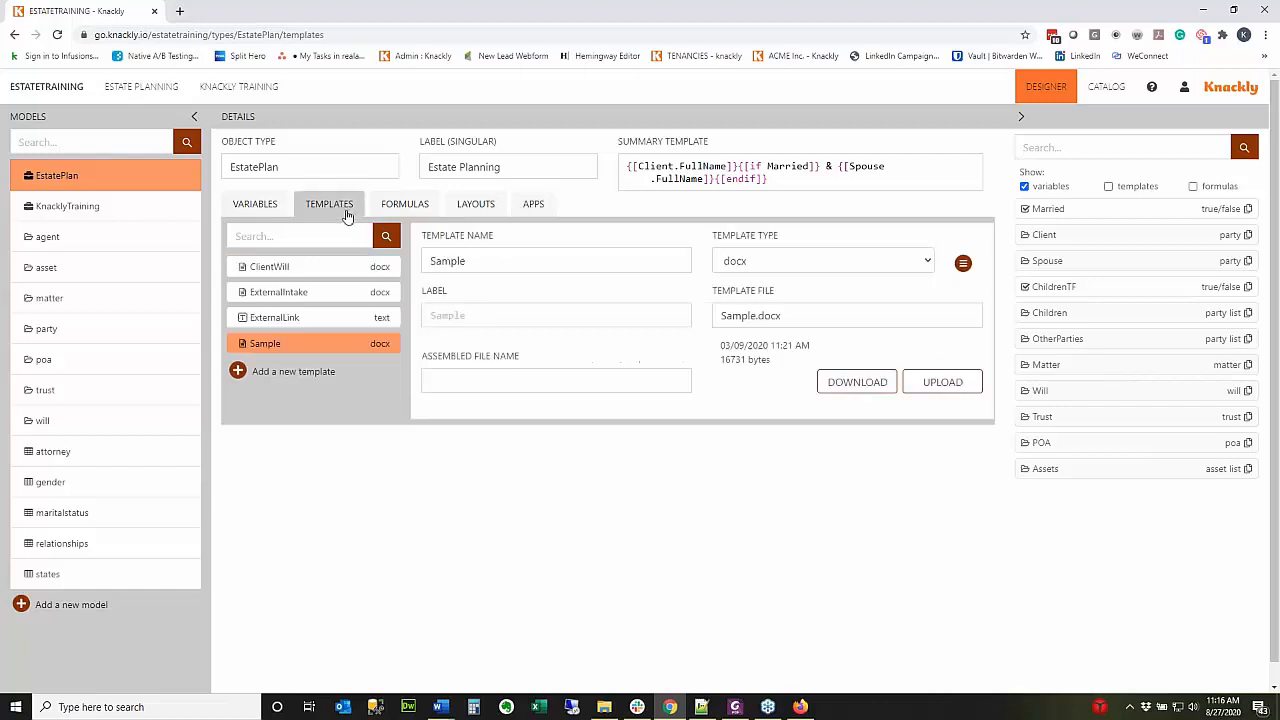
left_click(314, 318)
left_click(489, 365)
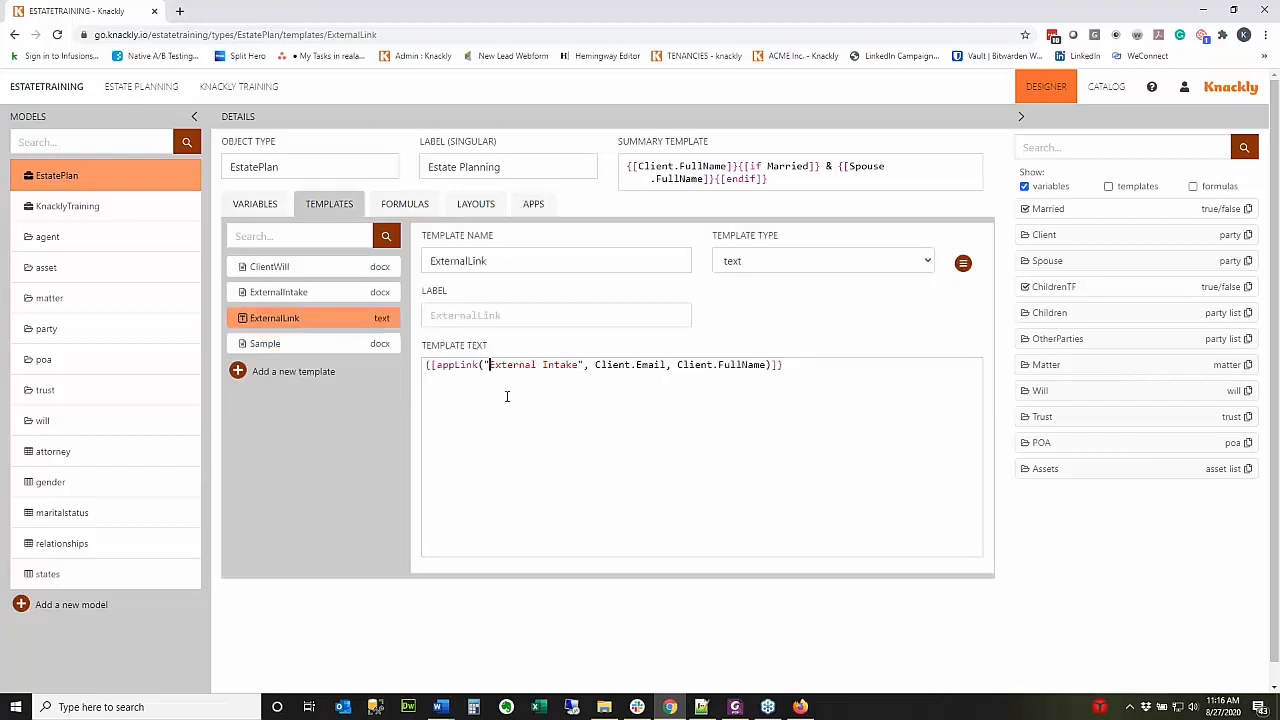
type("Client")
key("Delete")
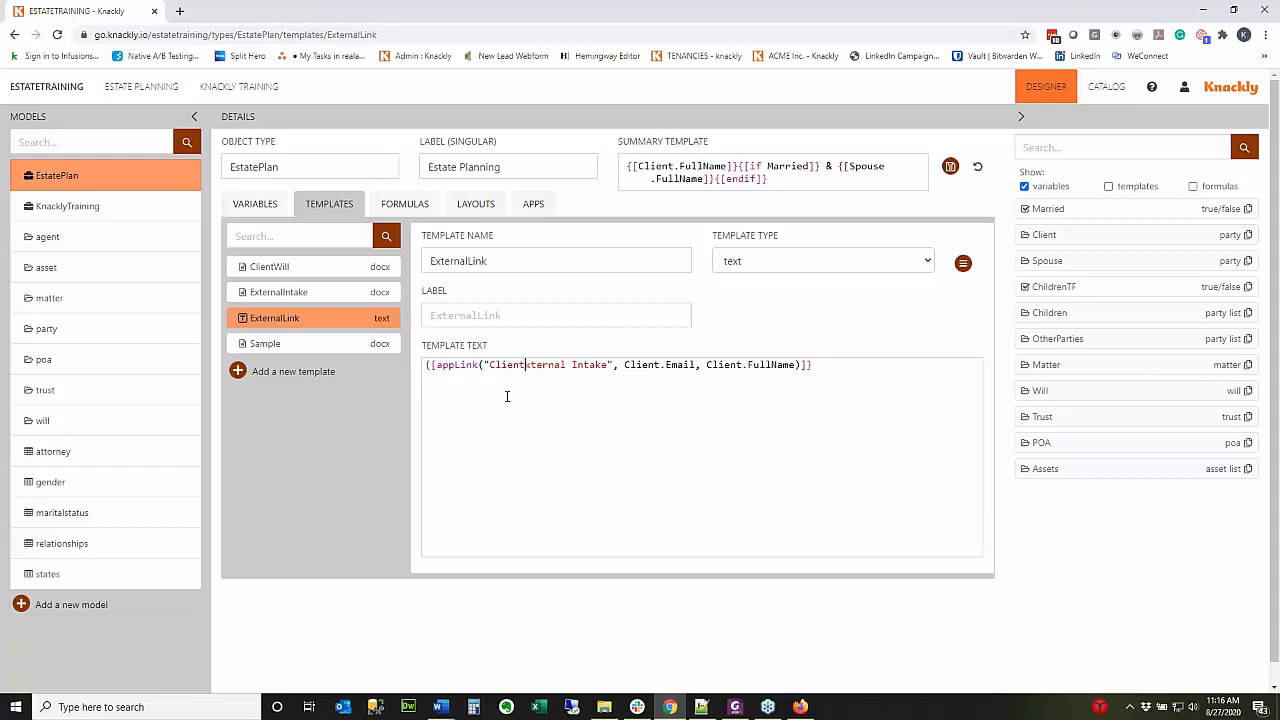
key("Delete")
key("Delete")
key("Delete")
key("Delete")
key("Delete")
key("Delete")
key("Delete")
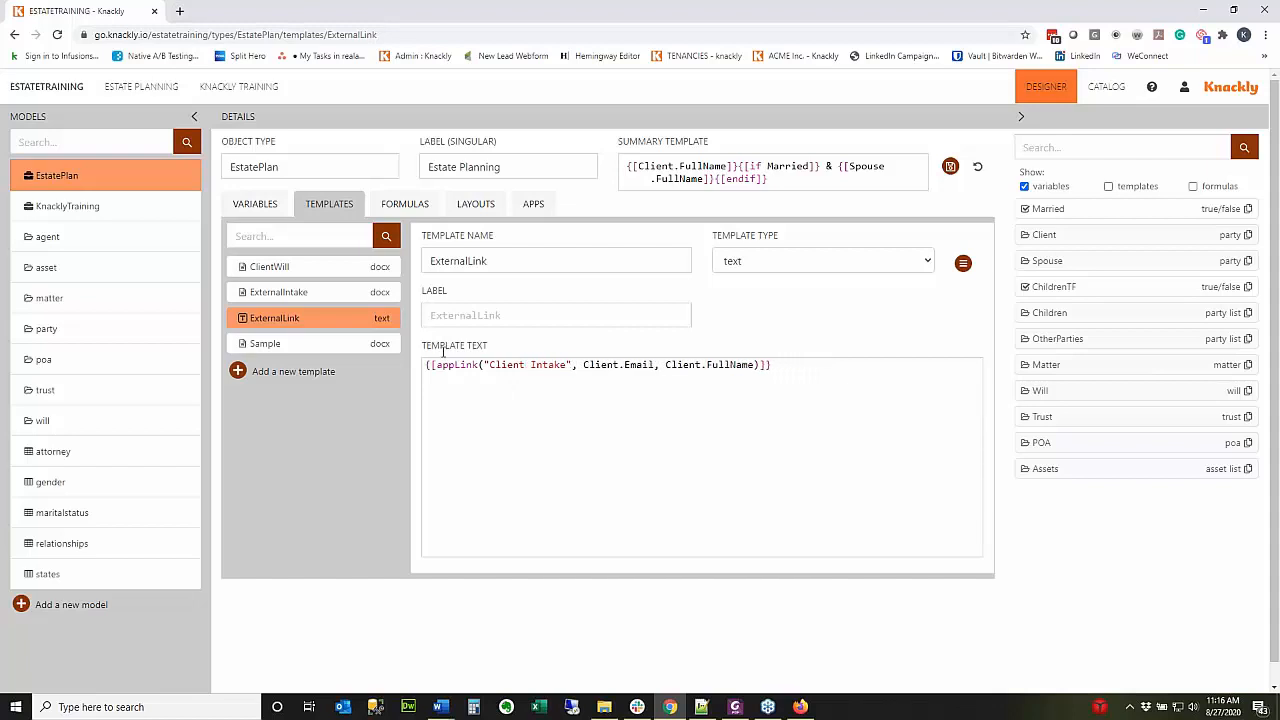
Save the template and add a new information cell below the Client row in the interview layout.
left_click(950, 166)
left_click(476, 205)
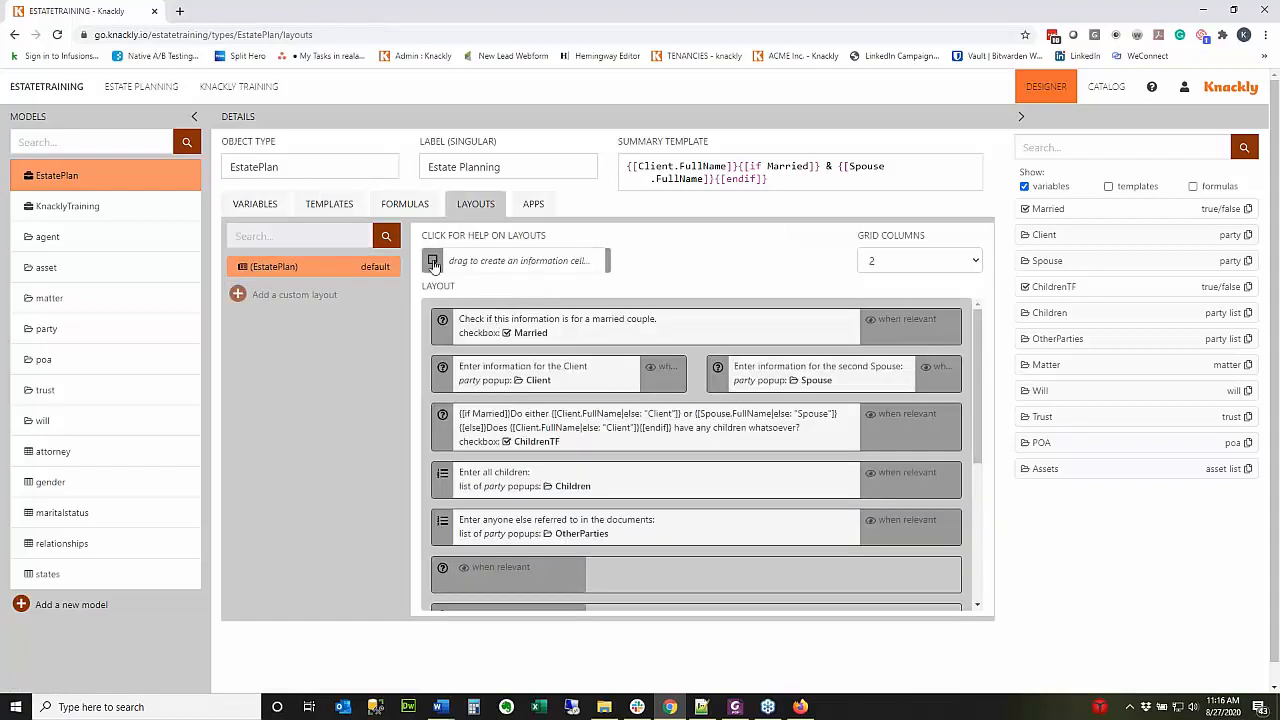
left_click_drag(433, 262, 548, 427)
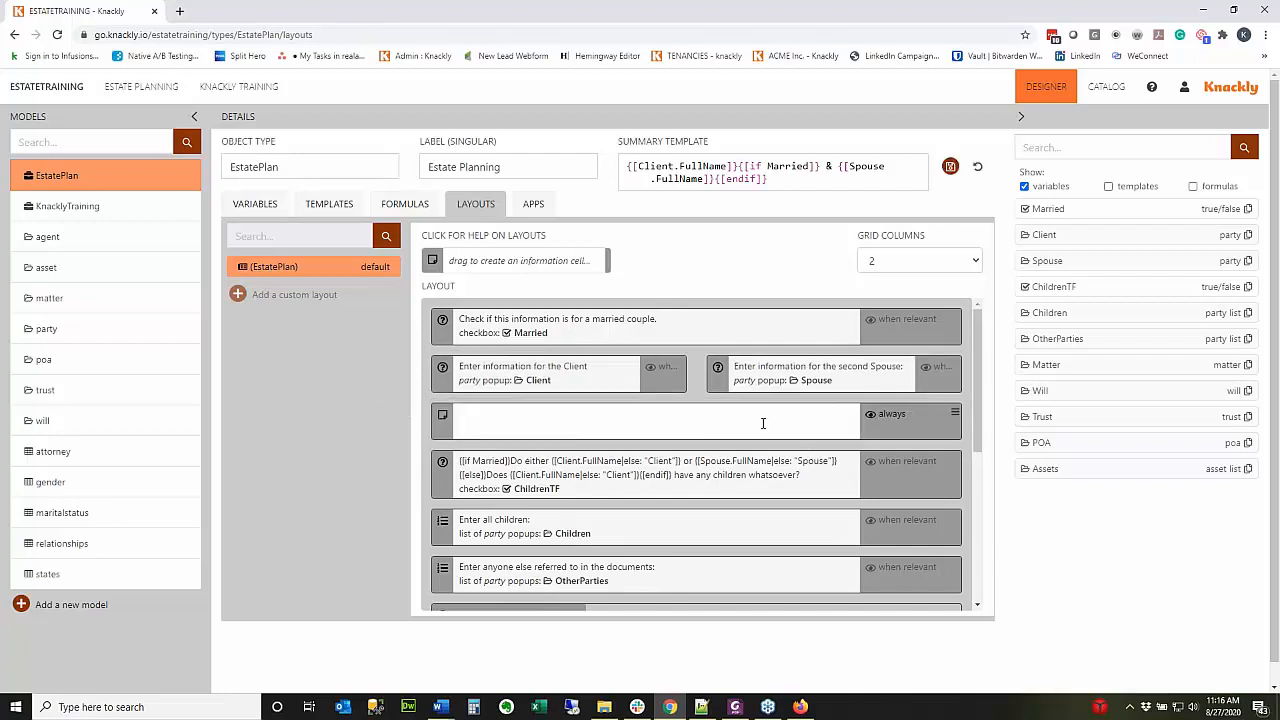
left_click(1108, 186)
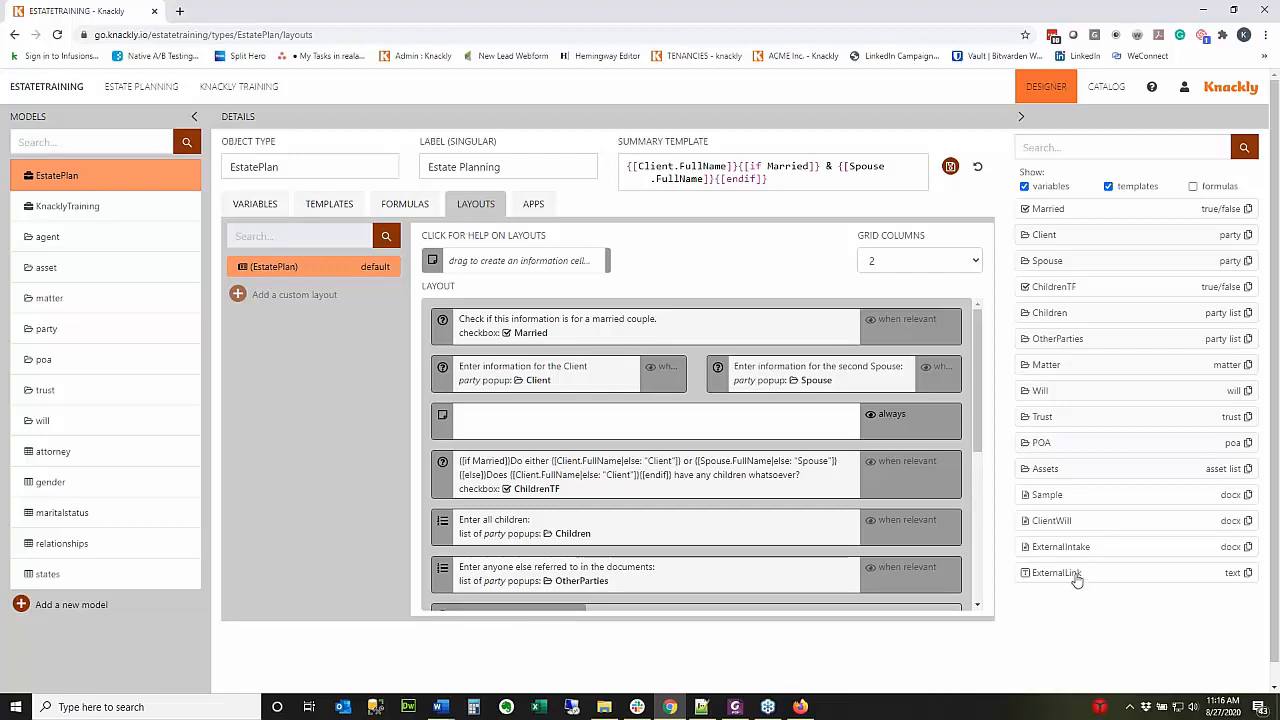
Put the {[ExternalLink]} reference in the new cell, save the layout, and return to Estate Planning.
left_click_drag(1076, 578, 586, 424)
left_click(546, 421)
left_click(1248, 573)
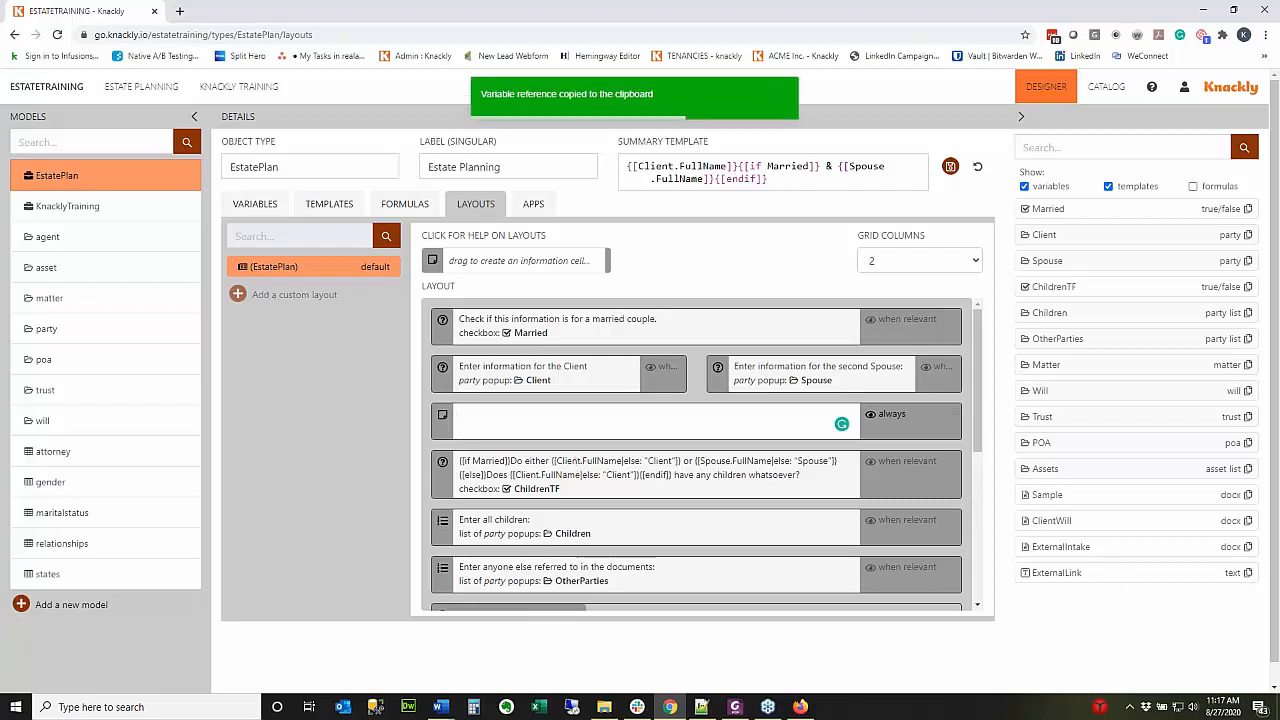
key("ctrl+v")
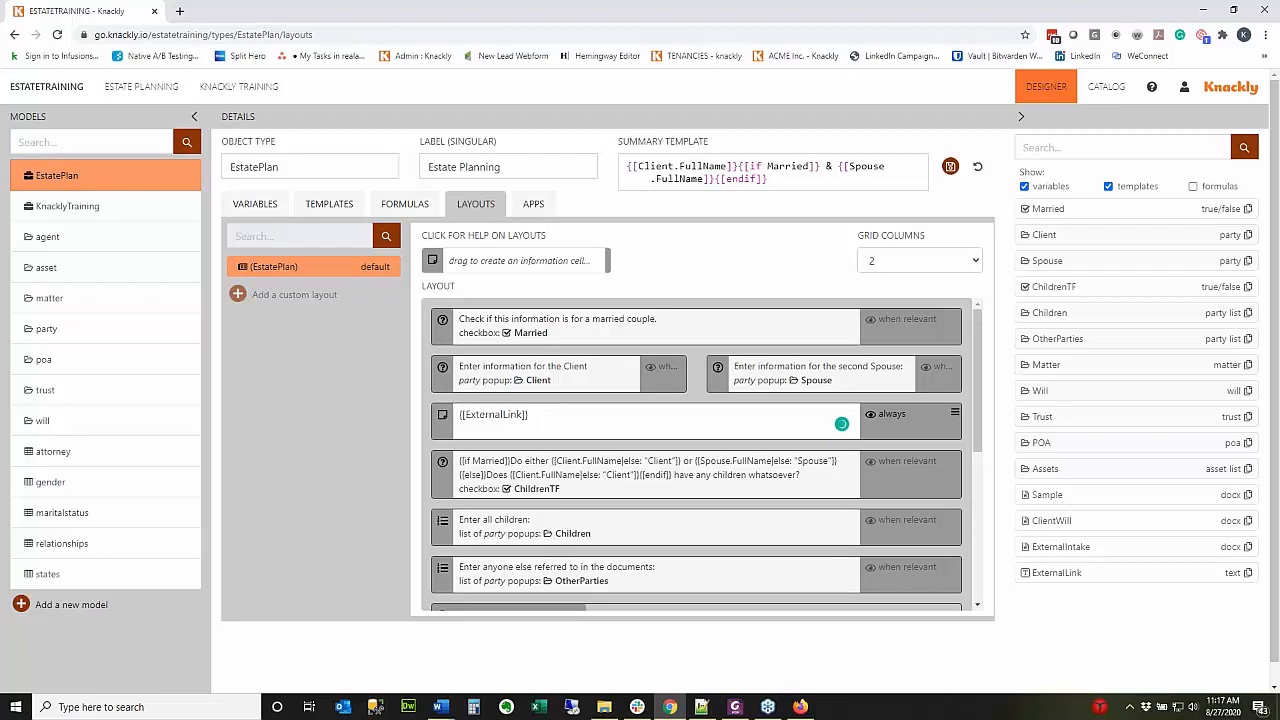
left_click(461, 415)
left_click(950, 166)
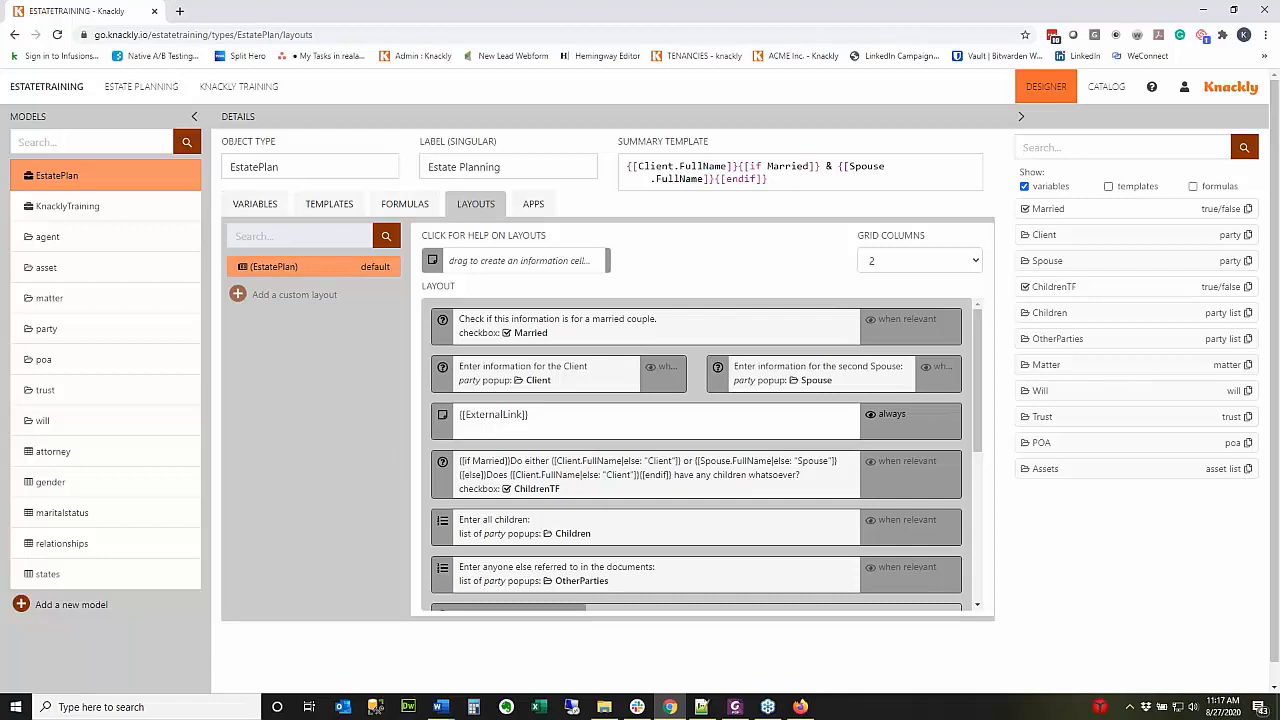
left_click(141, 87)
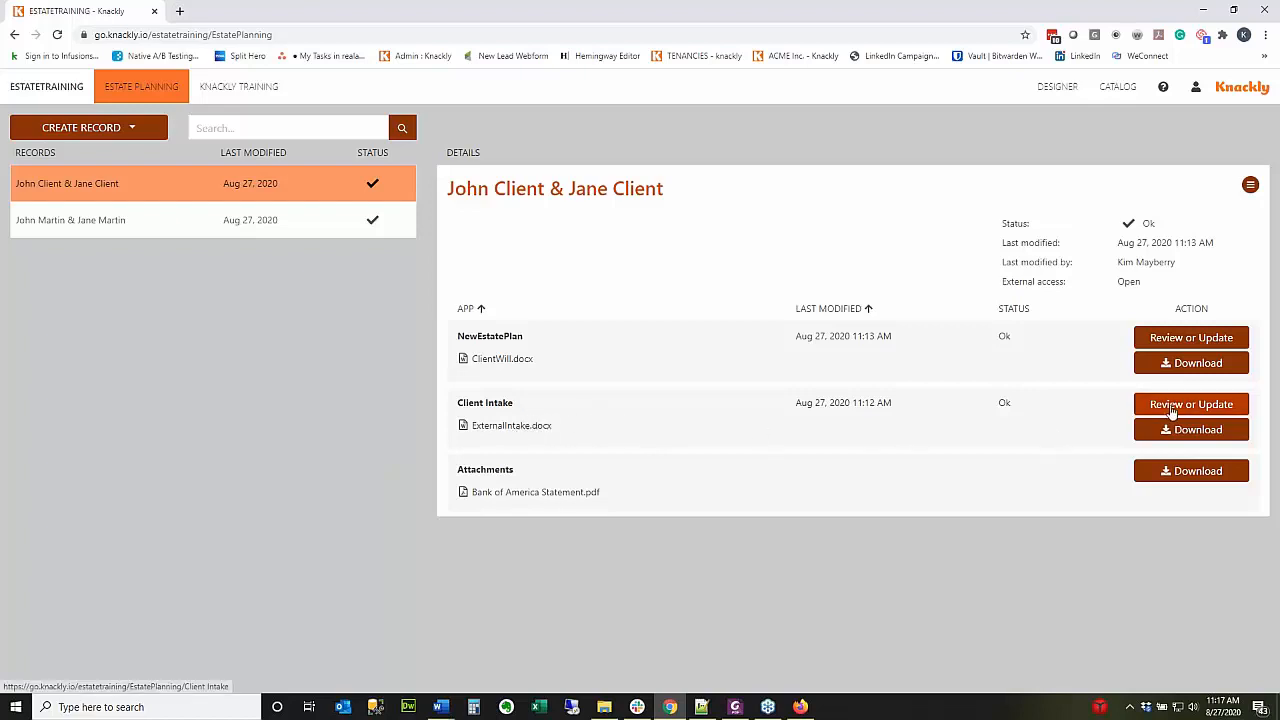
In the reopened Client Intake, fill in the client's e-mail address and select the generated link.
left_click(1173, 405)
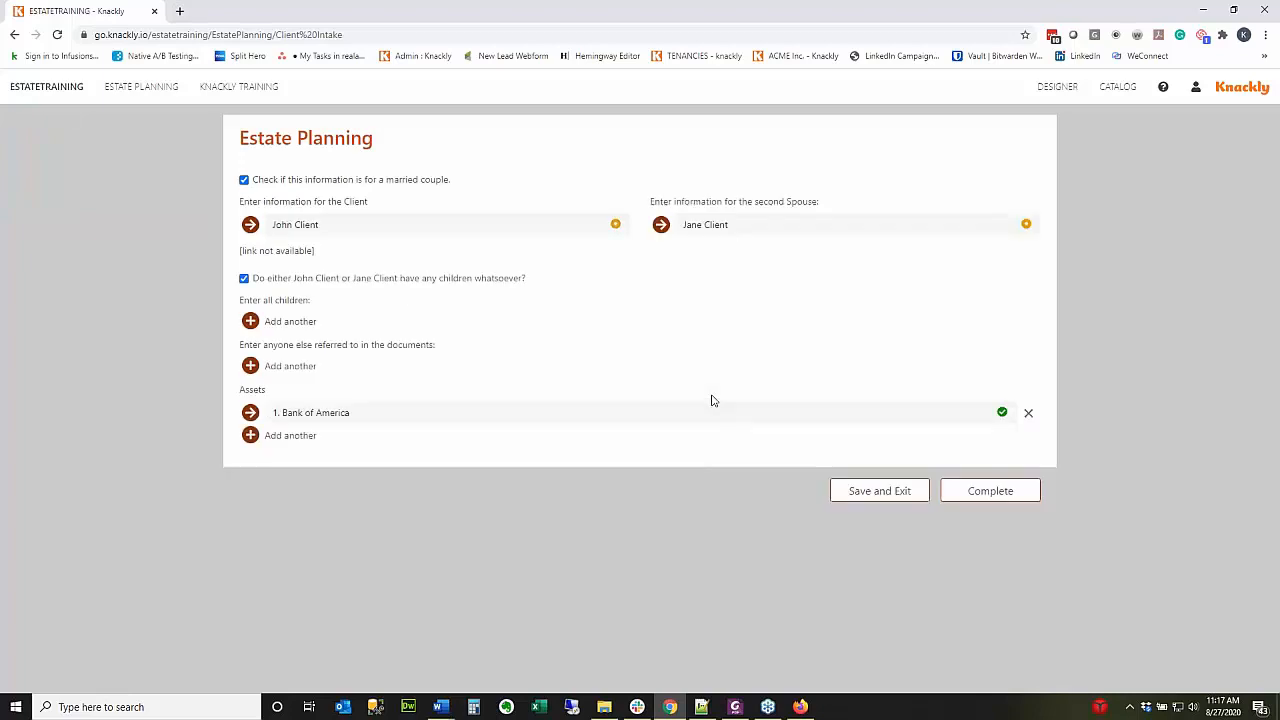
left_click(312, 226)
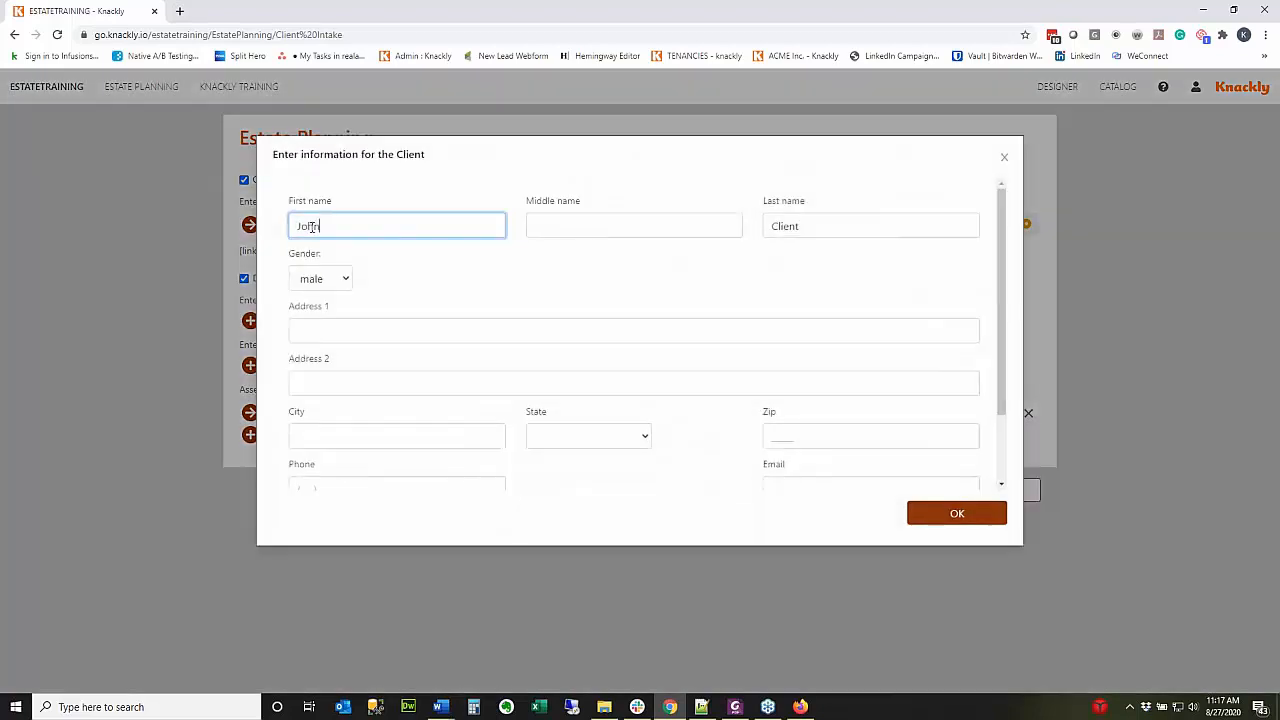
scroll(458, 386, "down", 2)
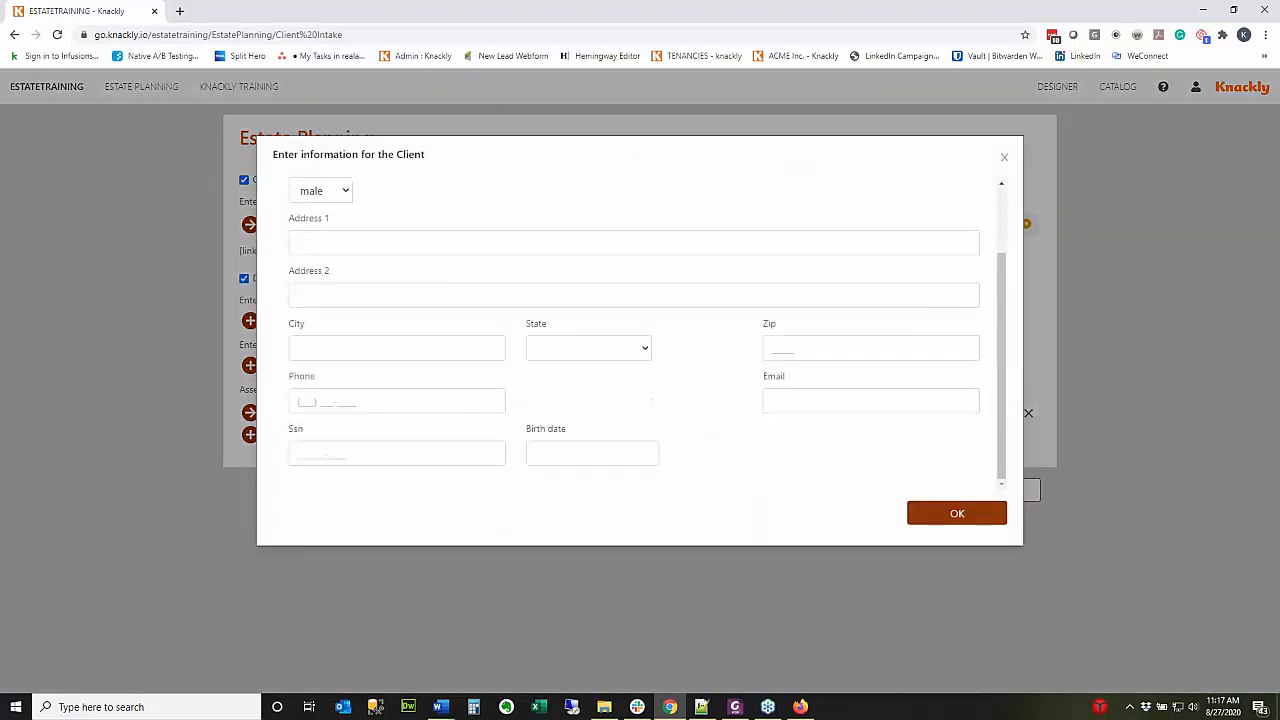
left_click(836, 397)
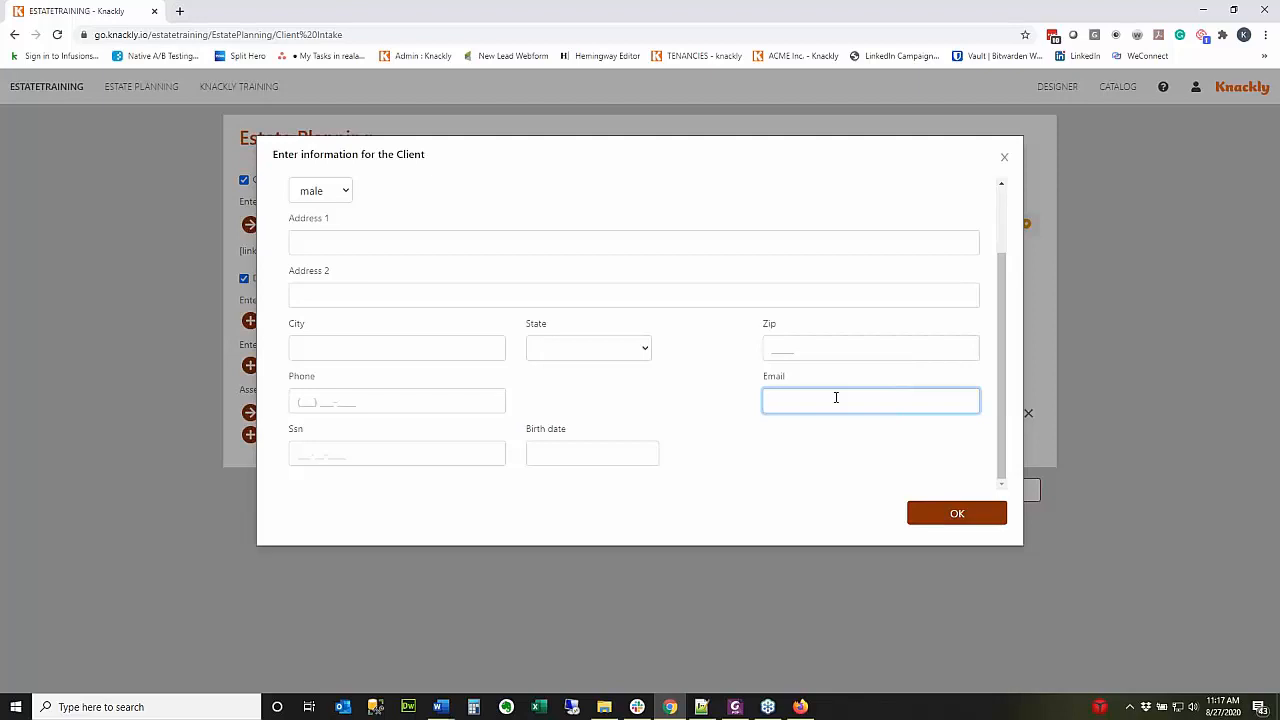
type("ka")
key("BackSpace")
key("BackSpace")
left_click(961, 516)
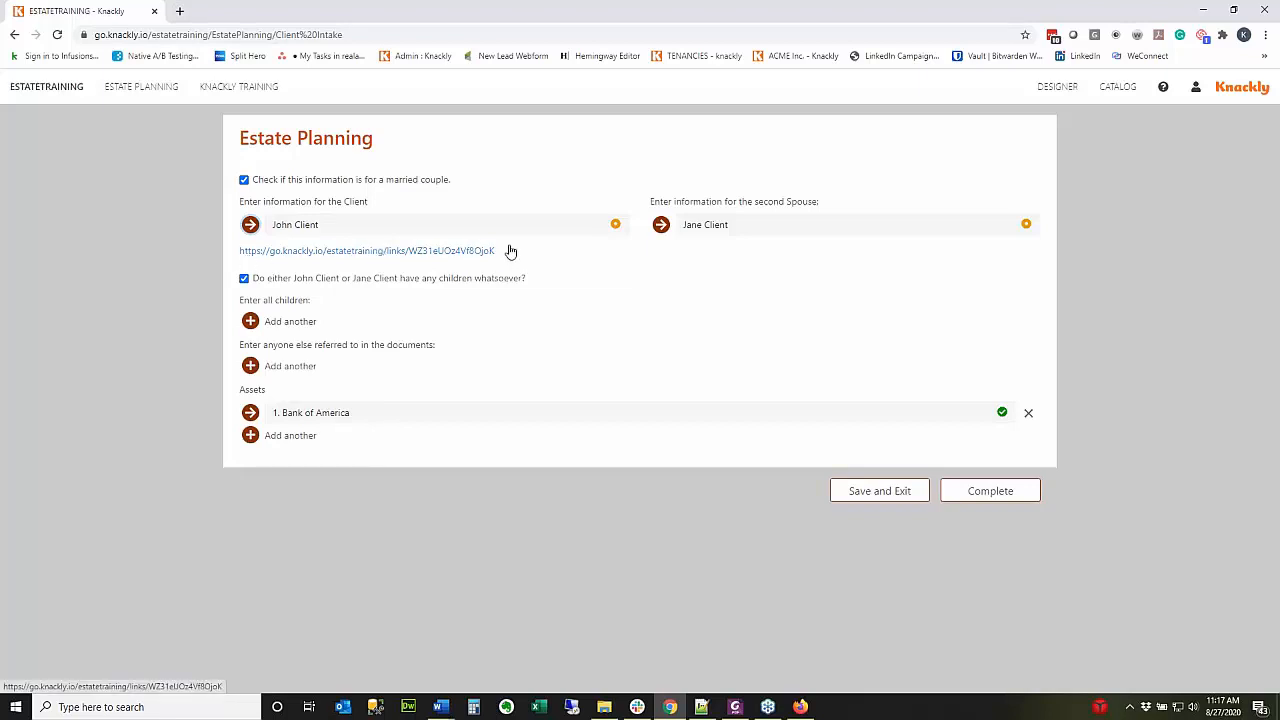
left_click_drag(494, 251, 240, 273)
Log out of the Firefox client session, close its window, and complete the Client Intake interview.
left_click(800, 707)
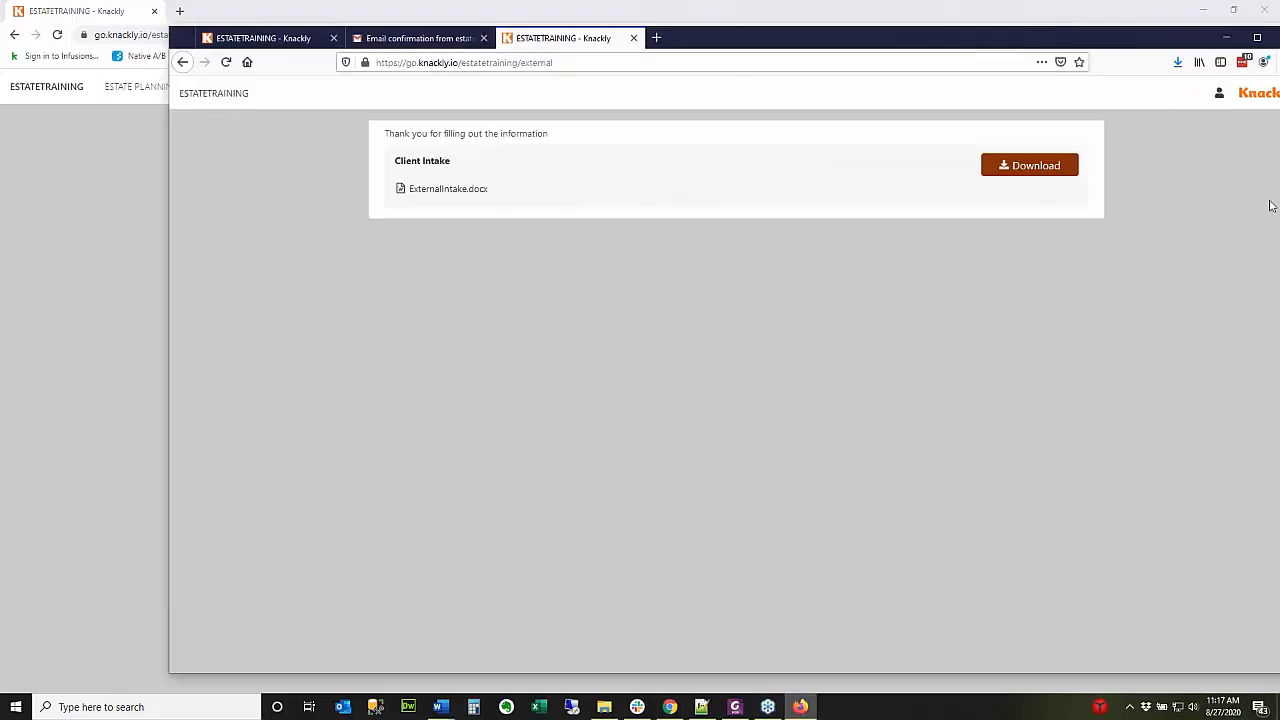
left_click(1220, 100)
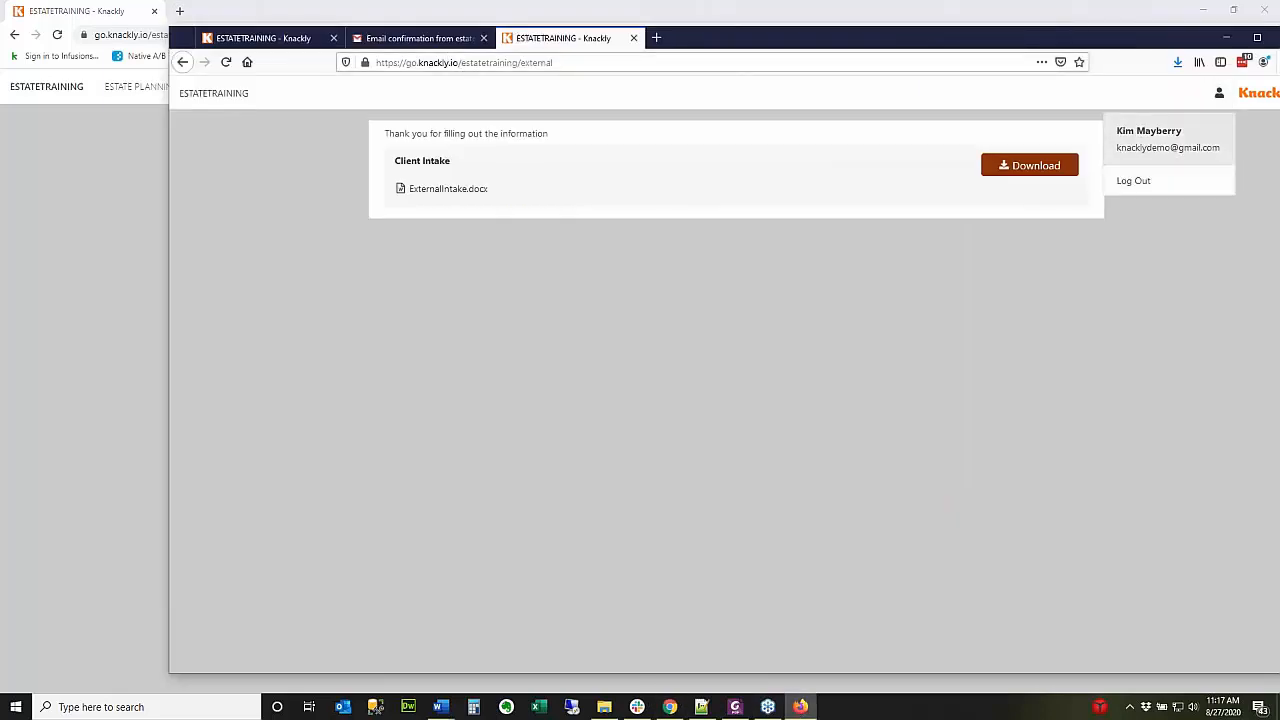
left_click(1184, 180)
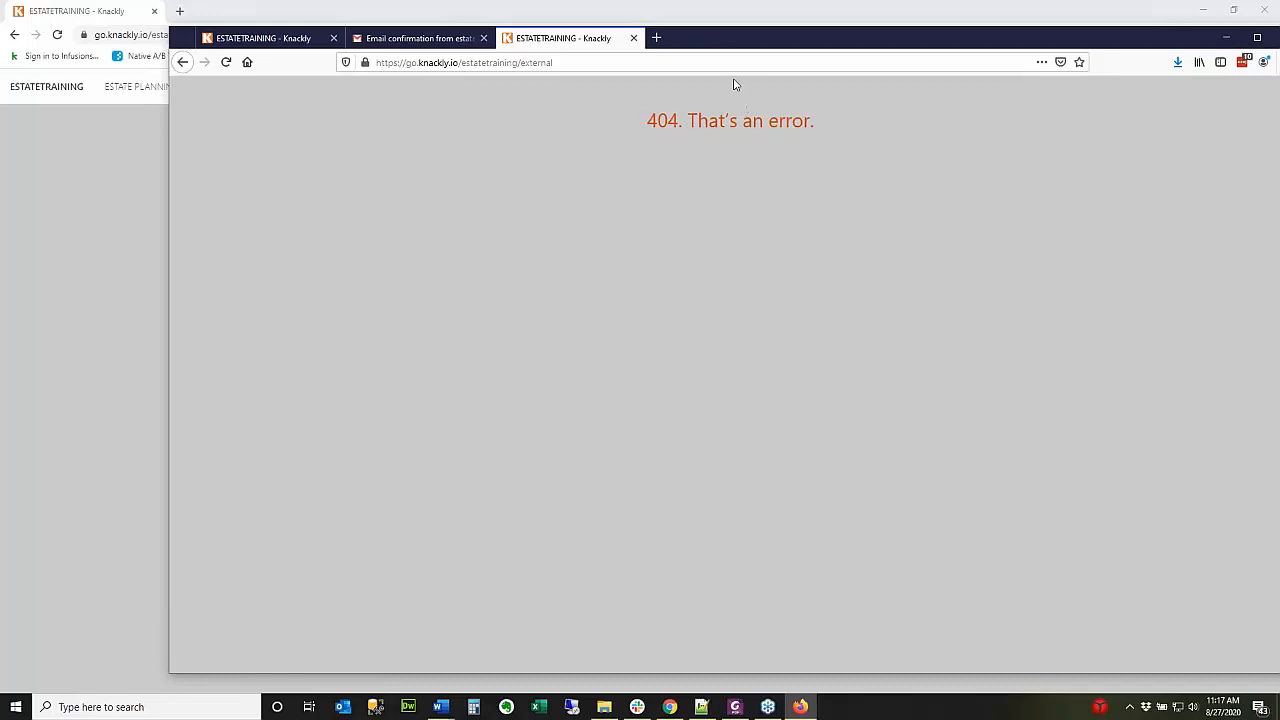
left_click(633, 38)
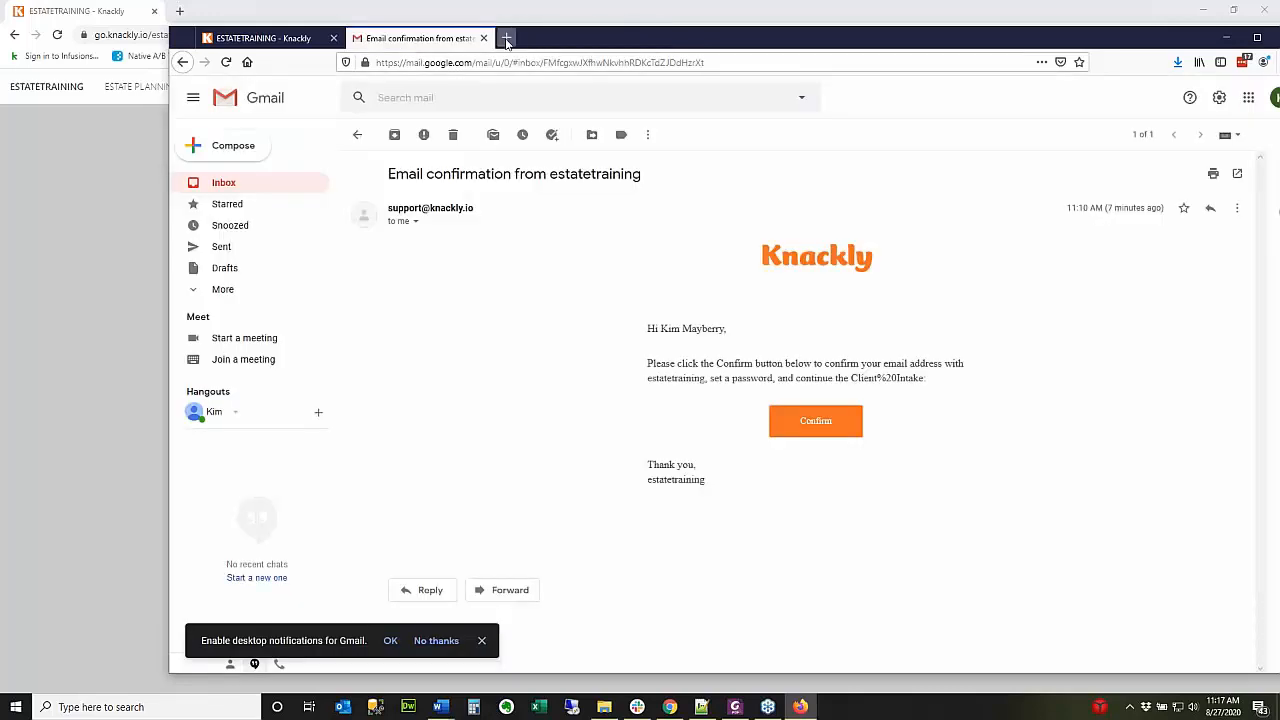
left_click(310, 42)
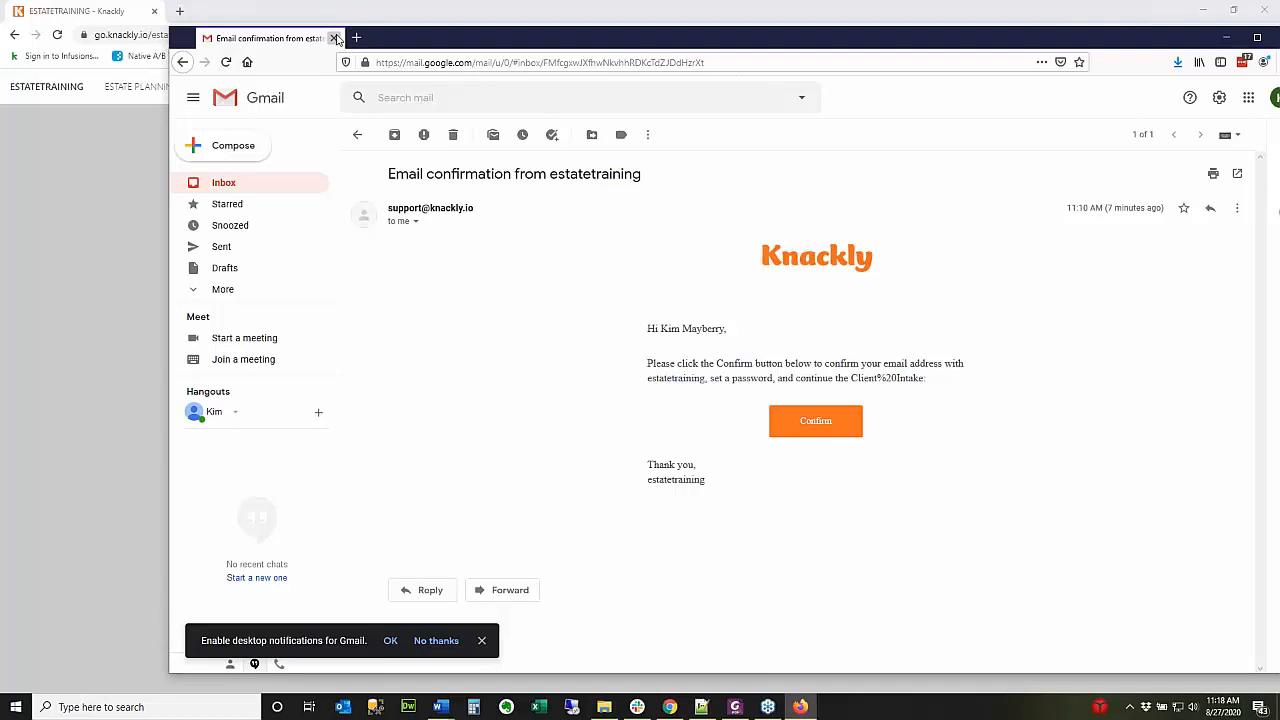
left_click(333, 38)
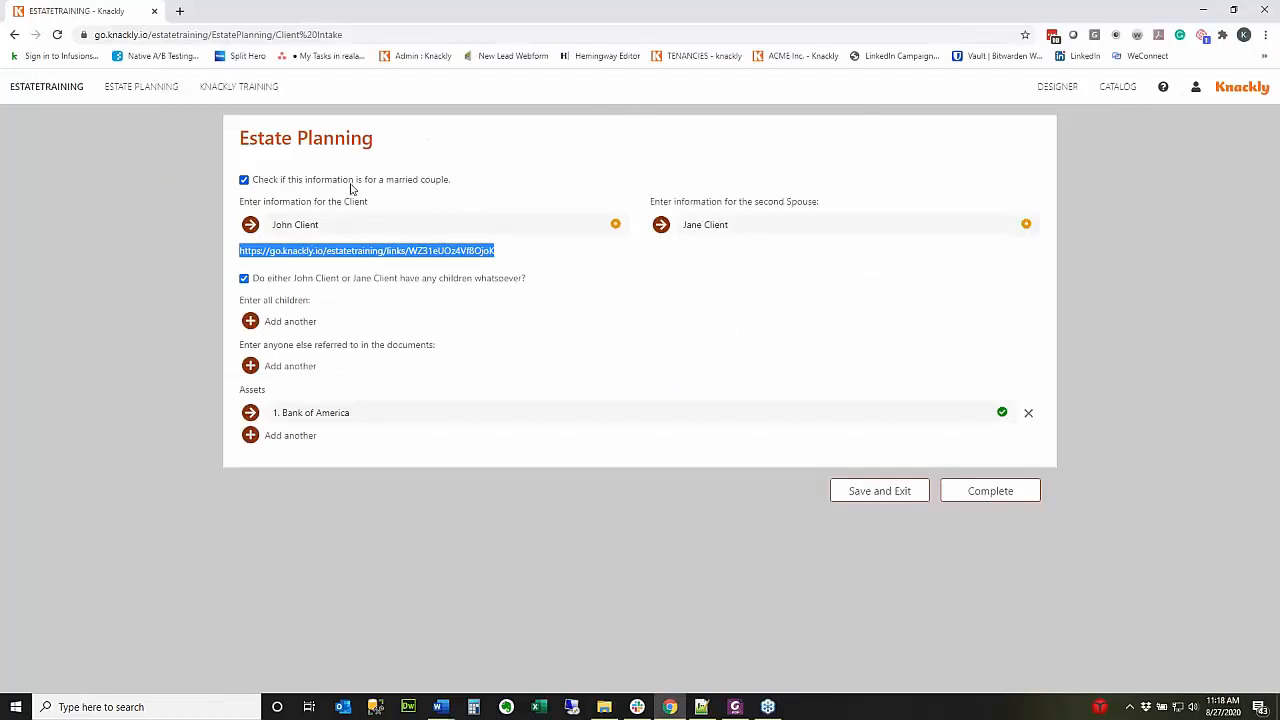
left_click(956, 494)
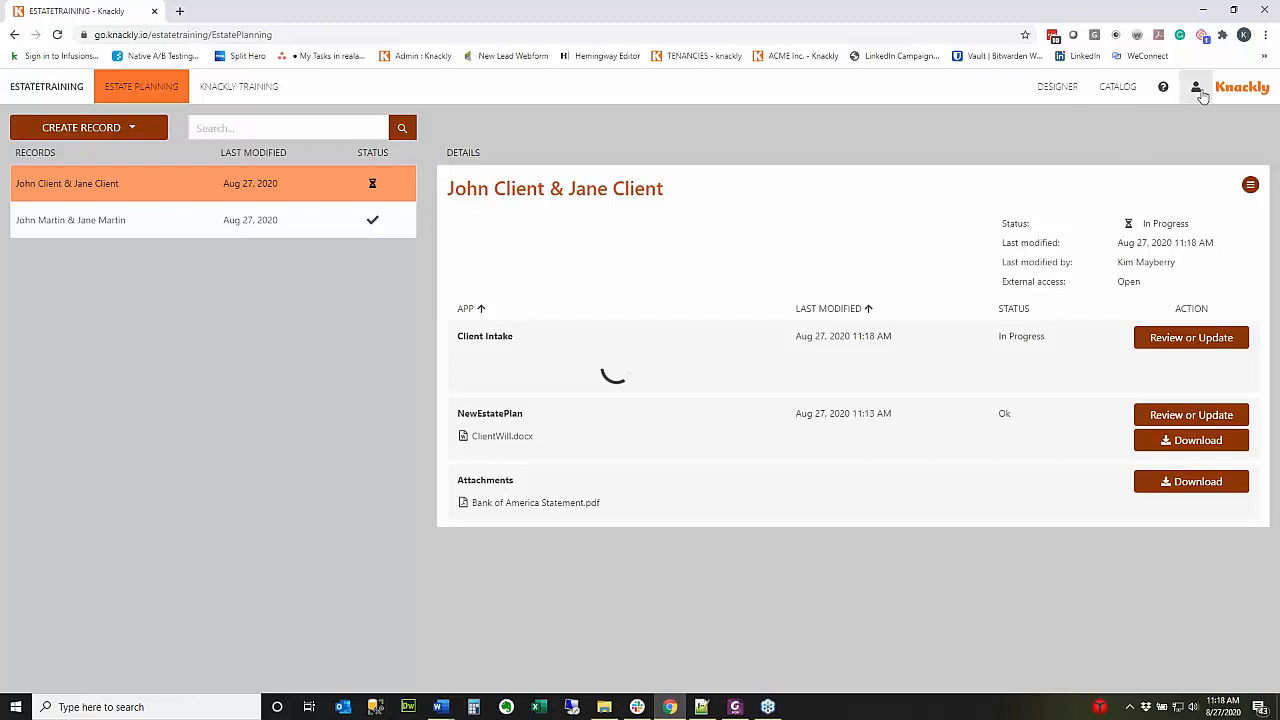
left_click(1195, 87)
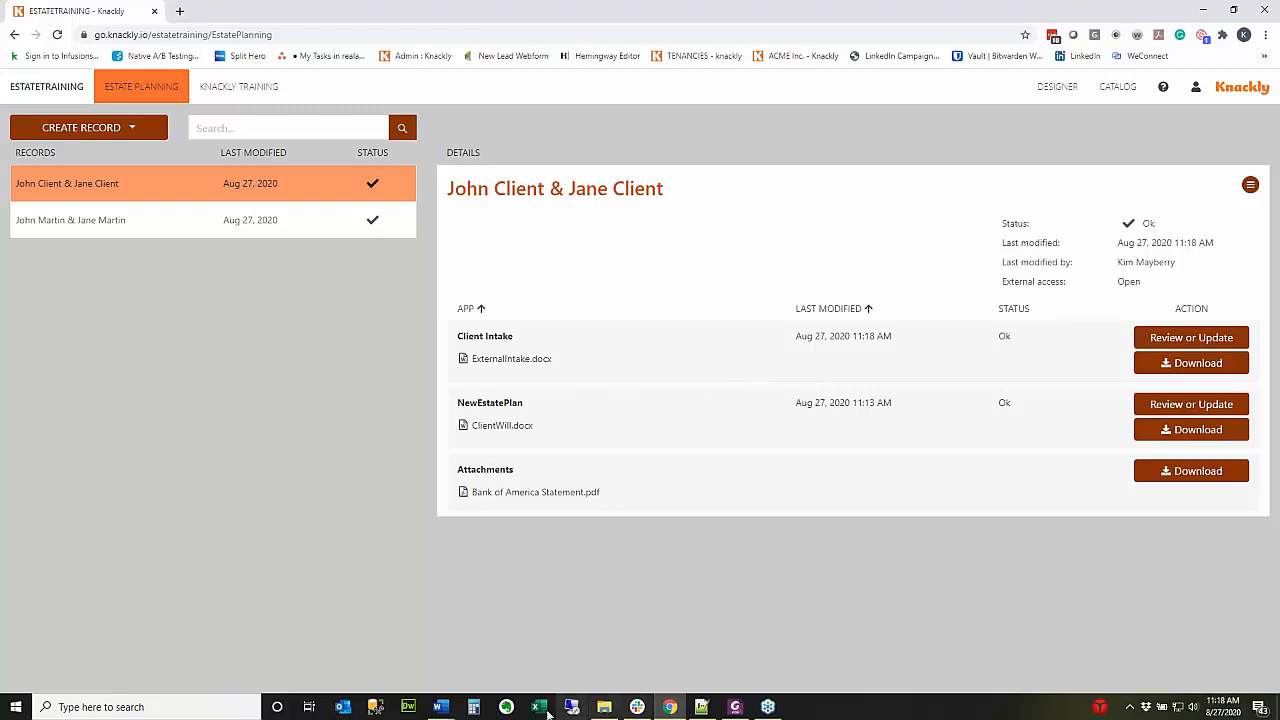
Open the generated Client Intake link in a new Firefox window.
left_click(96, 707)
type("fire")
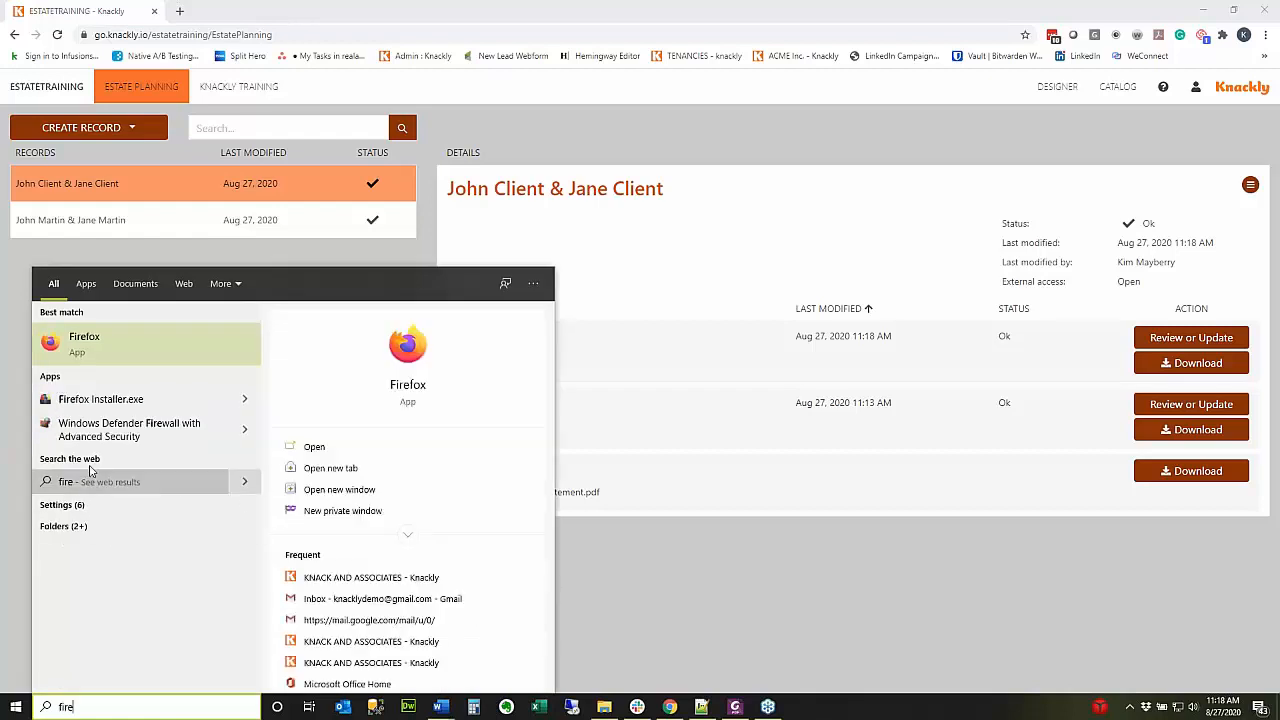
left_click(80, 344)
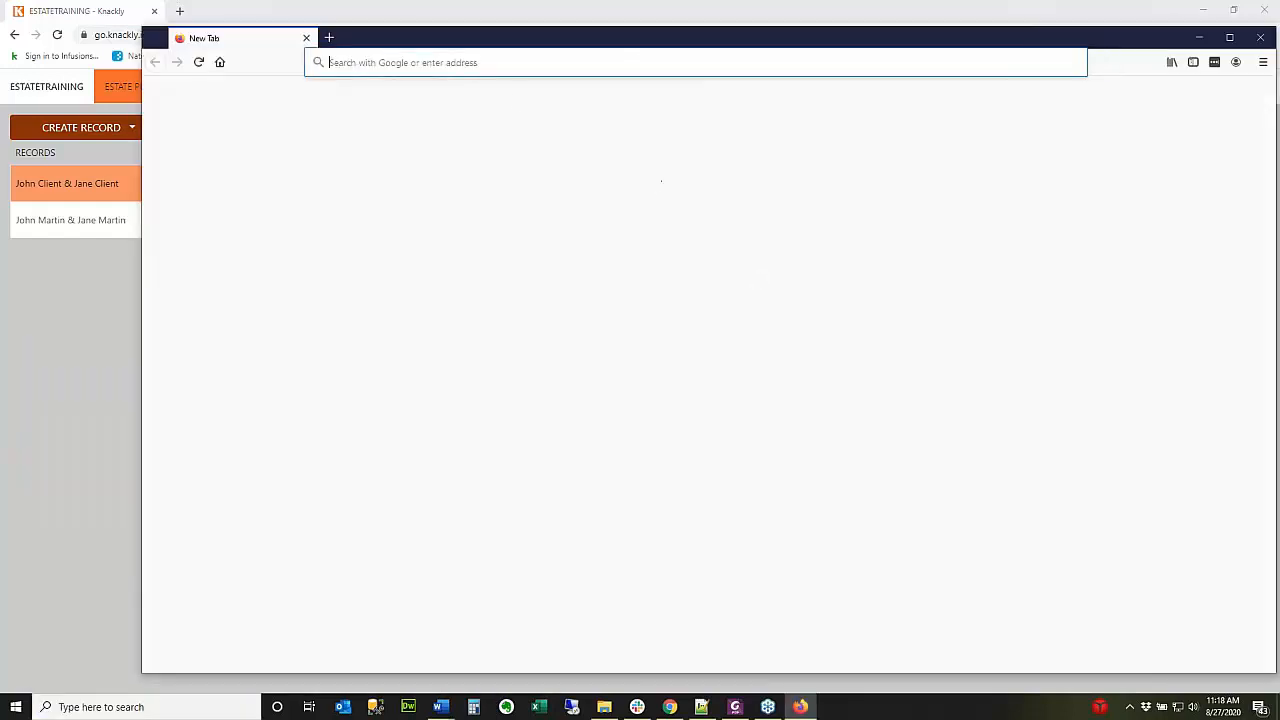
left_click(509, 62)
key("Return")
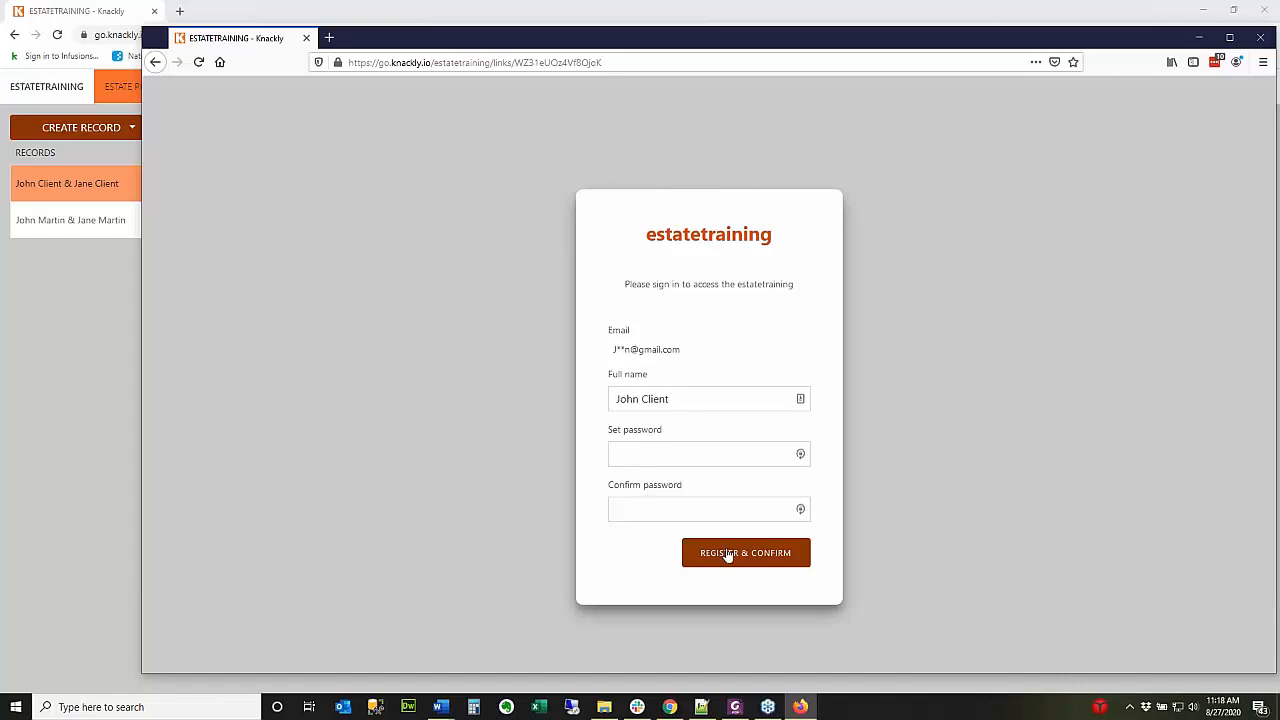
Register the client with a password and confirmation, then accept the terms of service.
left_click(692, 453)
type("••••••••••")
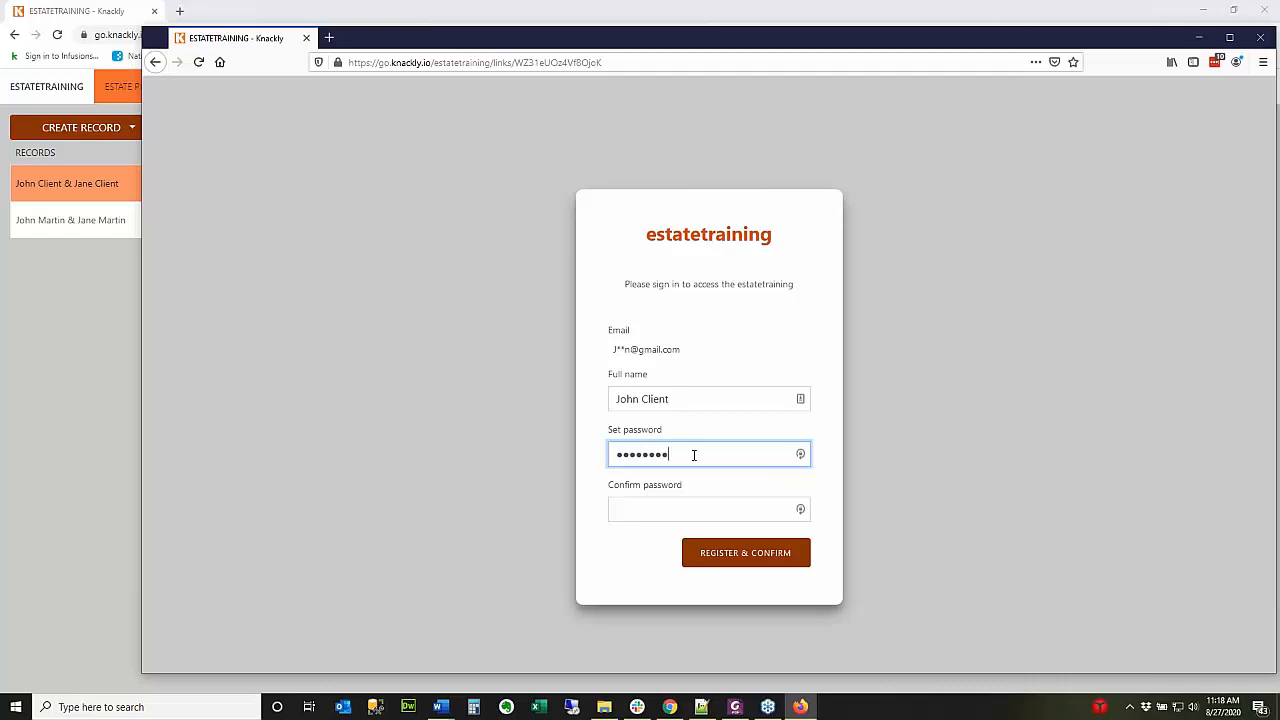
key("Tab")
type("•••••••••")
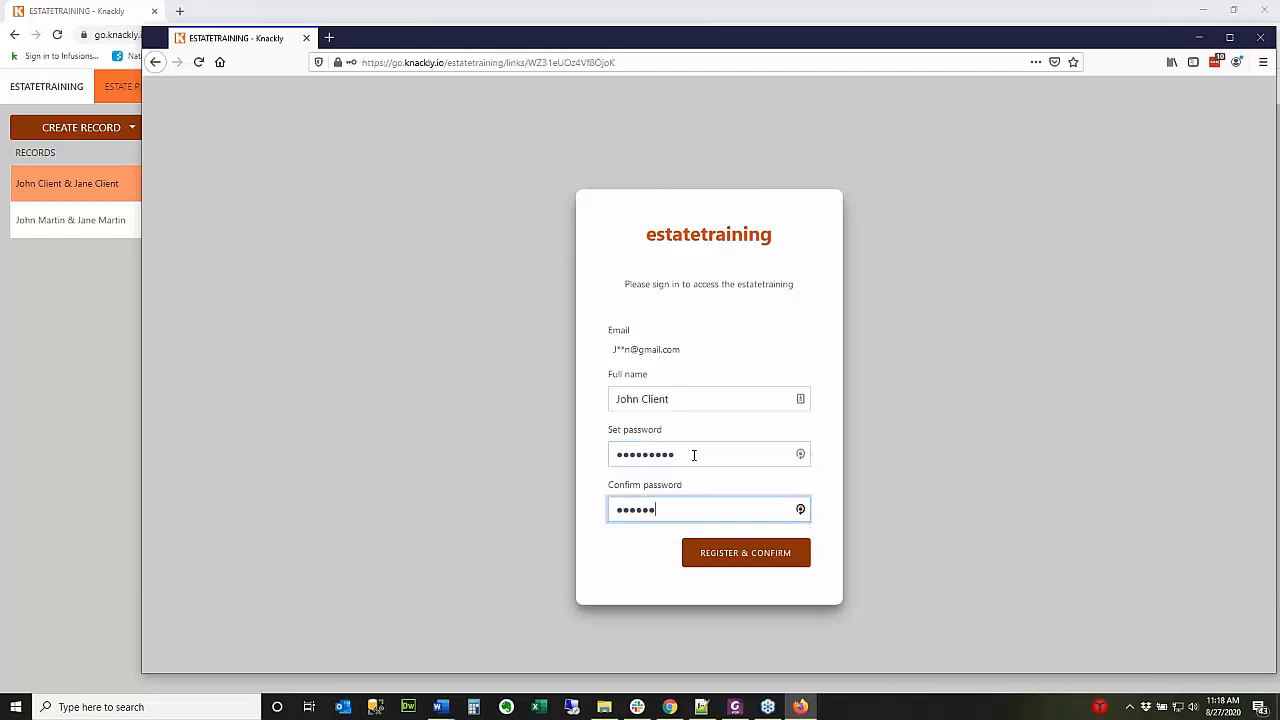
left_click(768, 562)
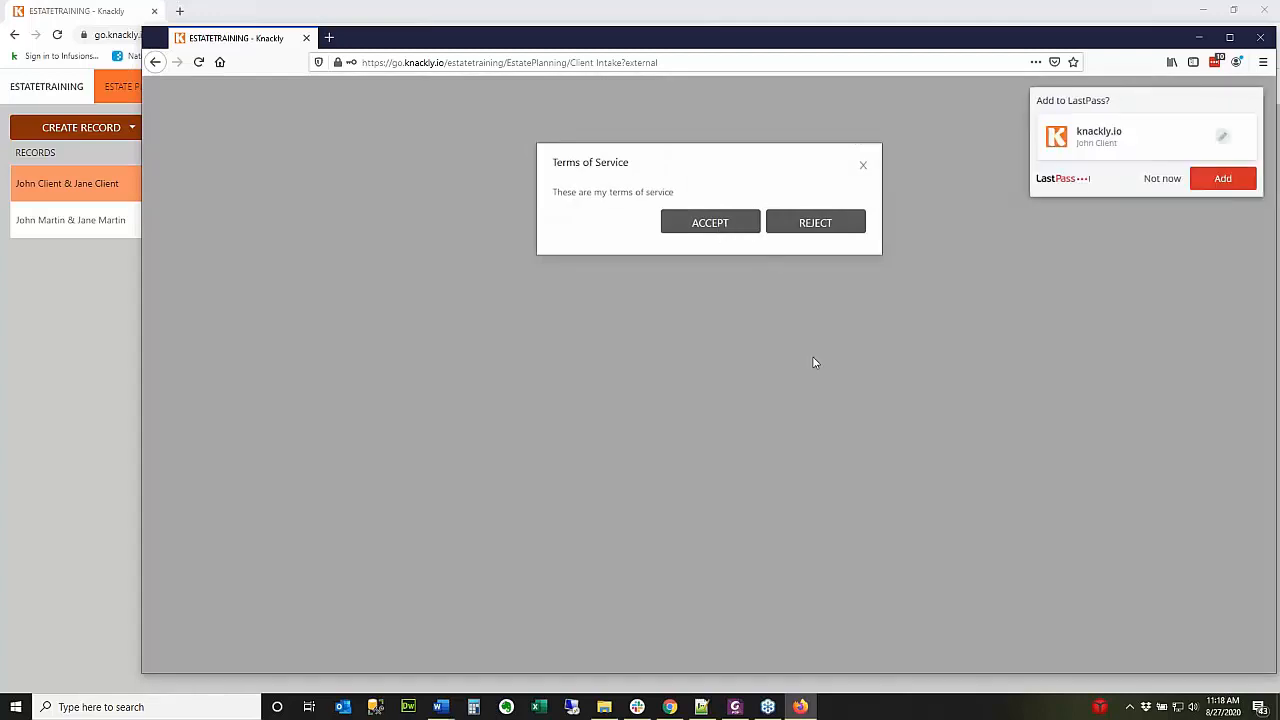
left_click(758, 228)
left_click(1160, 180)
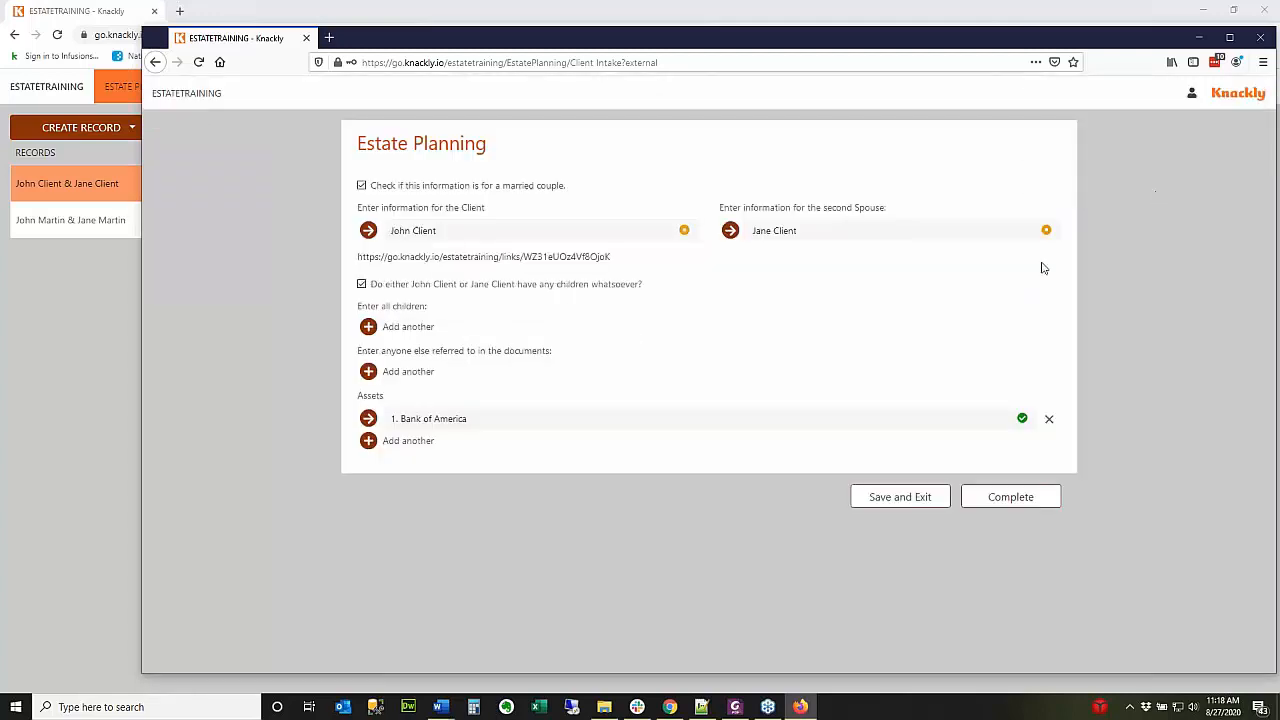